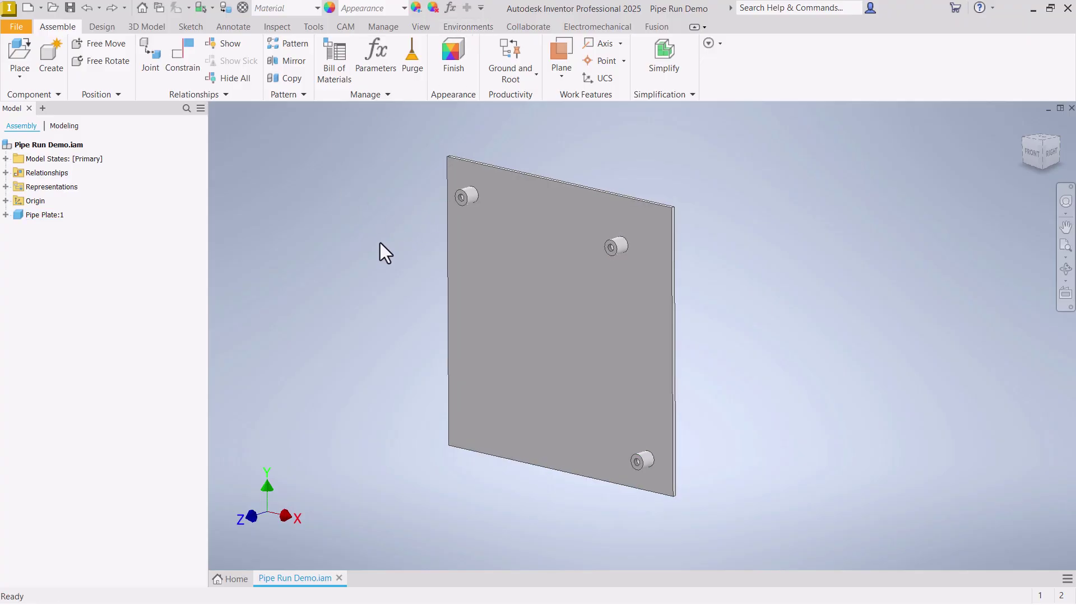
Examine the Pipe Plate component and the threaded holes in its three protruding bosses
click(46, 213)
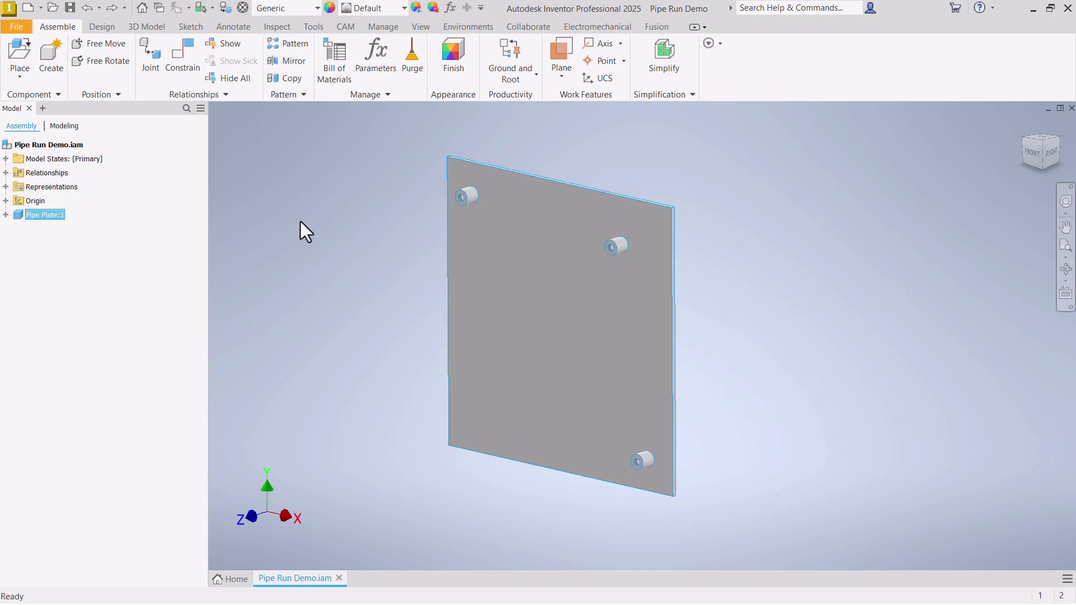
shift+middle_drag(304, 222, 564, 226)
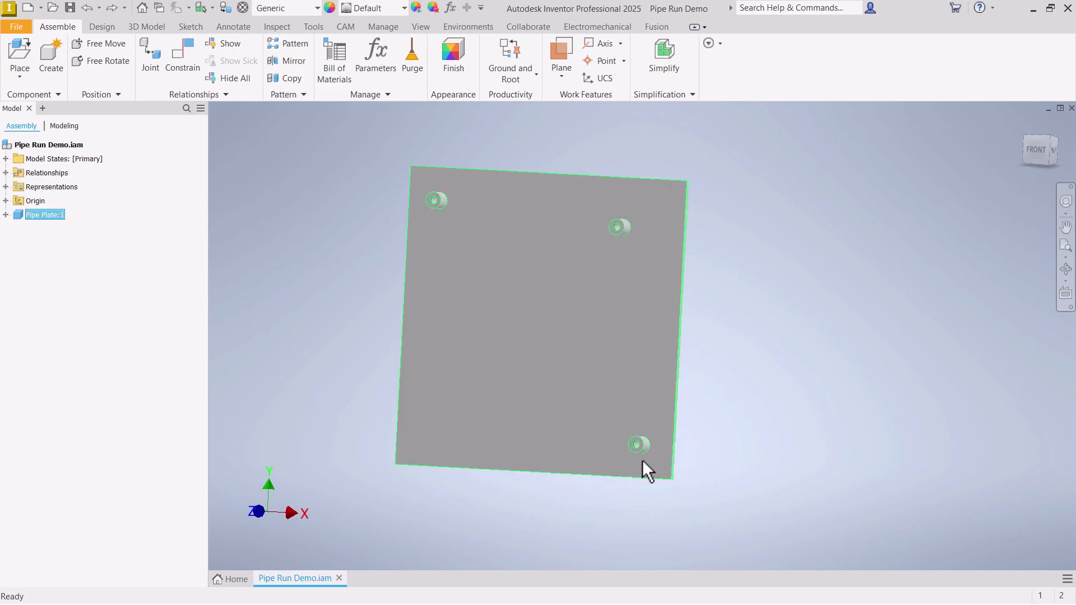
scroll(436, 218, down, 10)
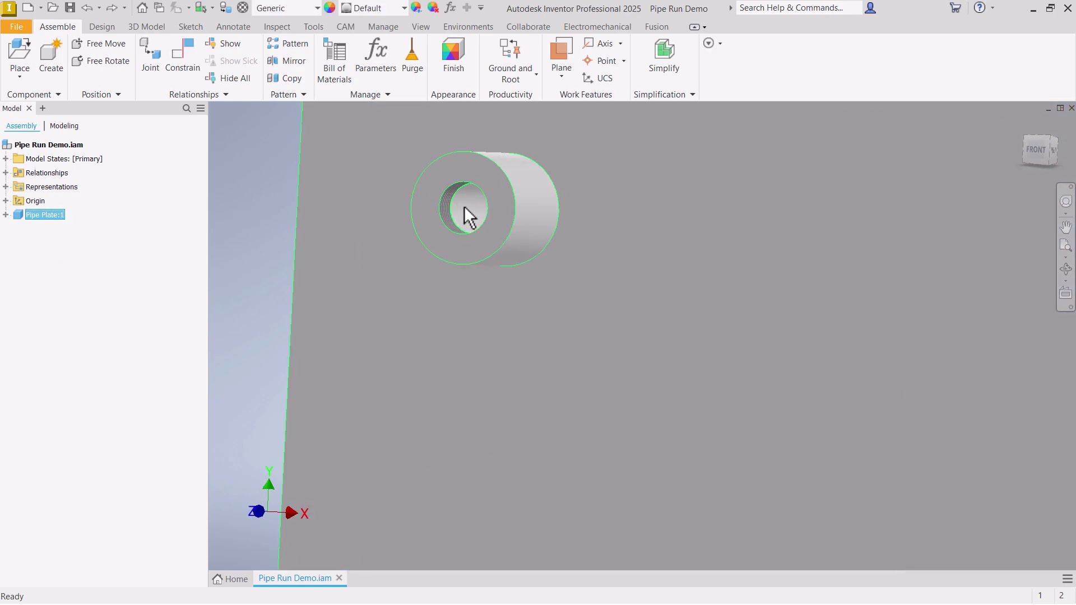
scroll(468, 214, up, 8)
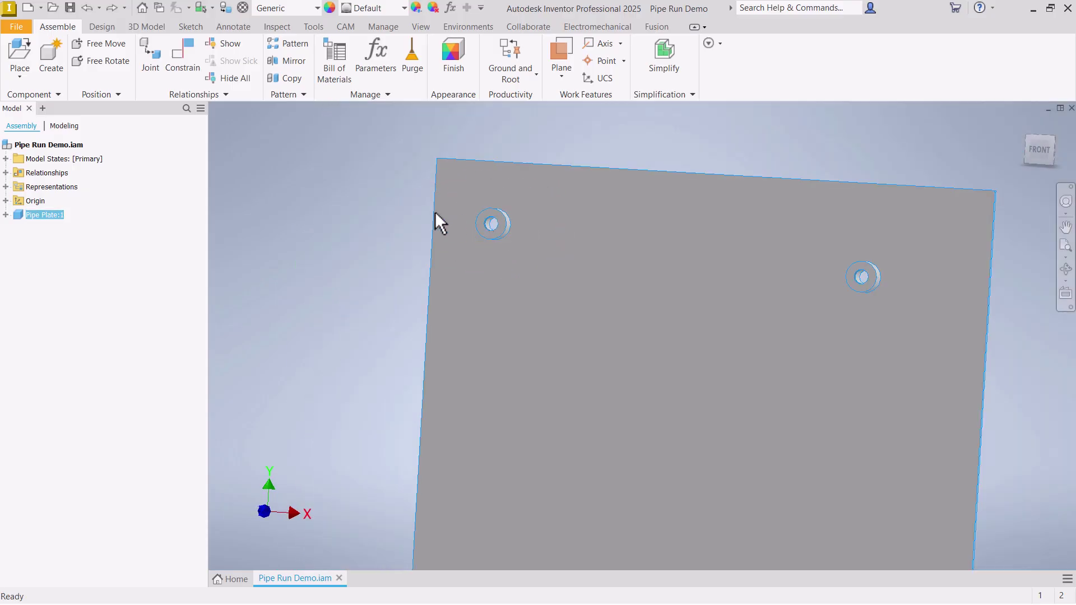
click(384, 193)
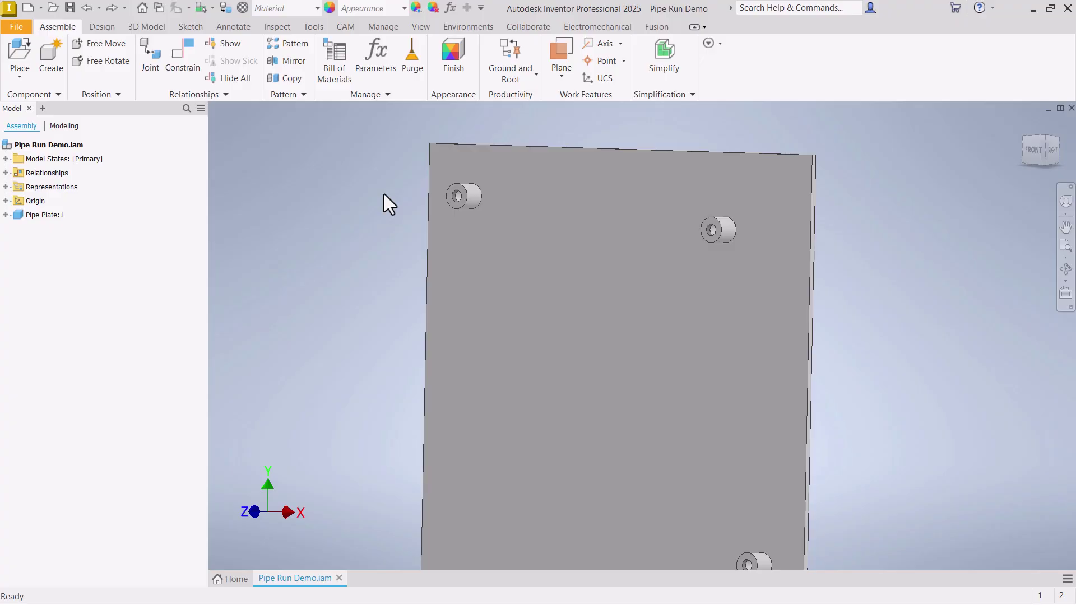
key(Home)
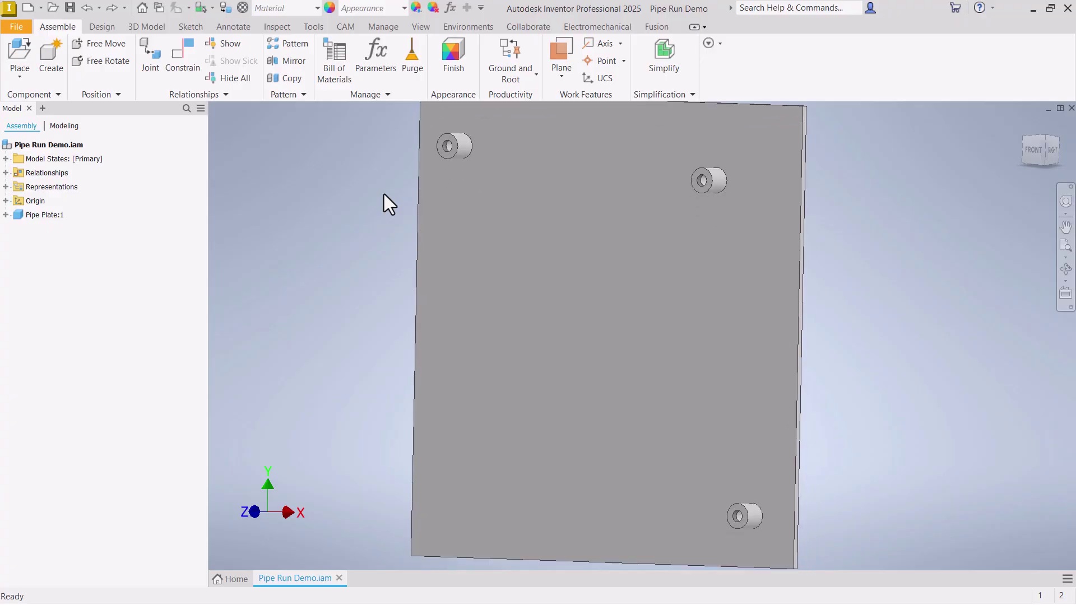
scroll(469, 239, down, 3)
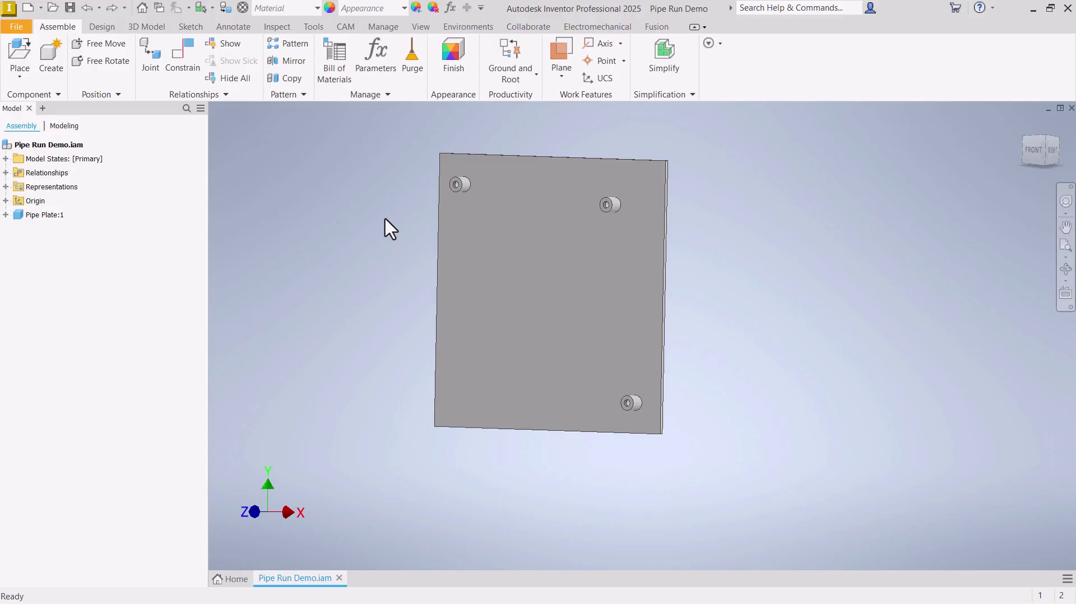
scroll(384, 218, up, 1)
scroll(354, 228, up, 1)
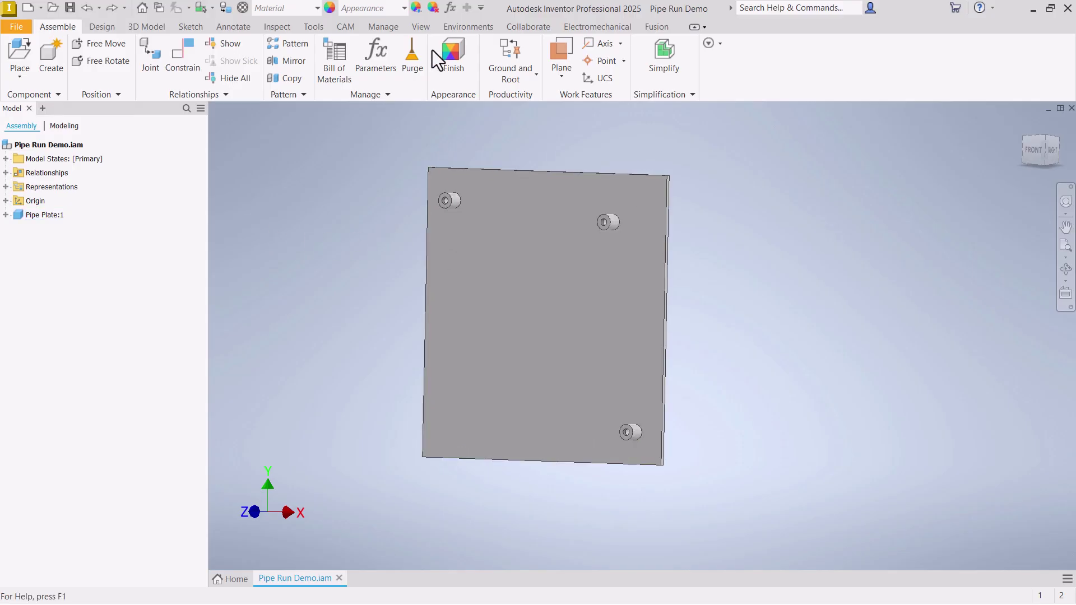
Create a tube and pipe run in the assembly, keeping the file names Pipe Run Demo.Tube and Pipe Runs and Pipe Run Demo.Run02
click(461, 27)
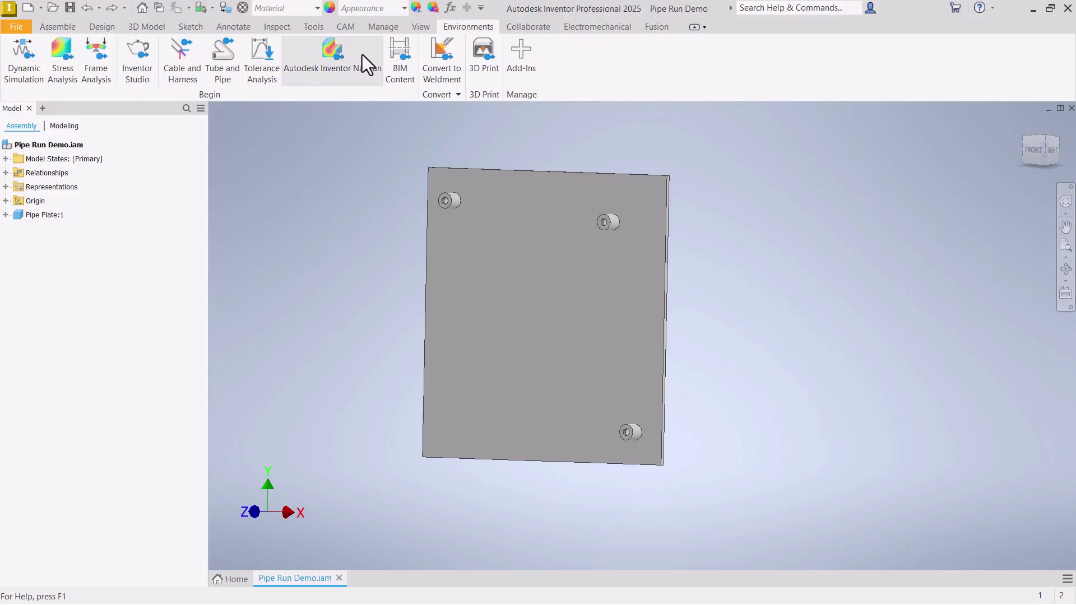
click(224, 62)
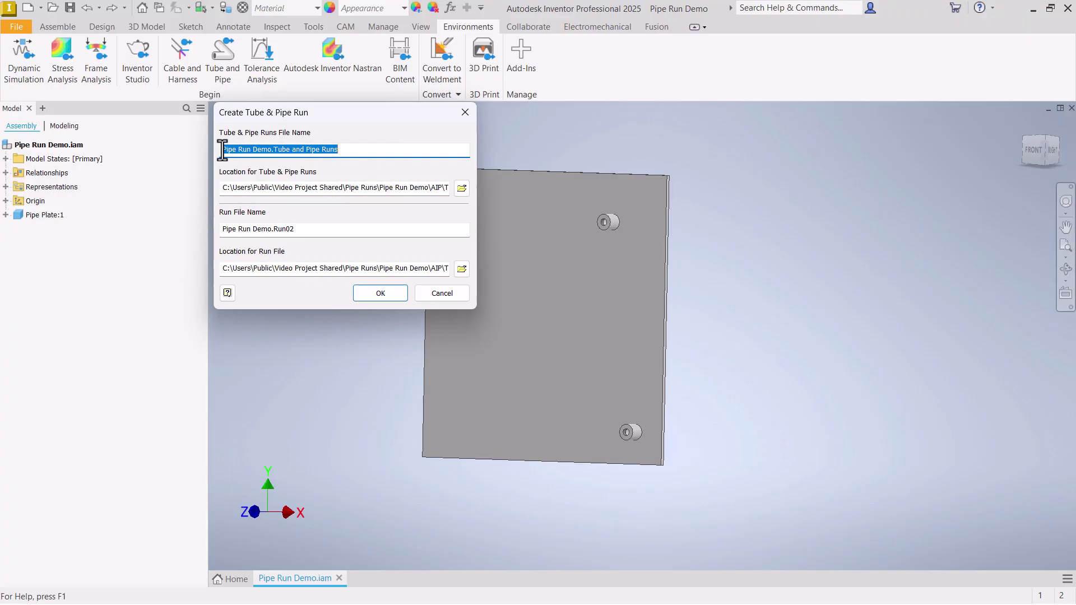
drag(224, 151, 274, 153)
drag(274, 151, 345, 150)
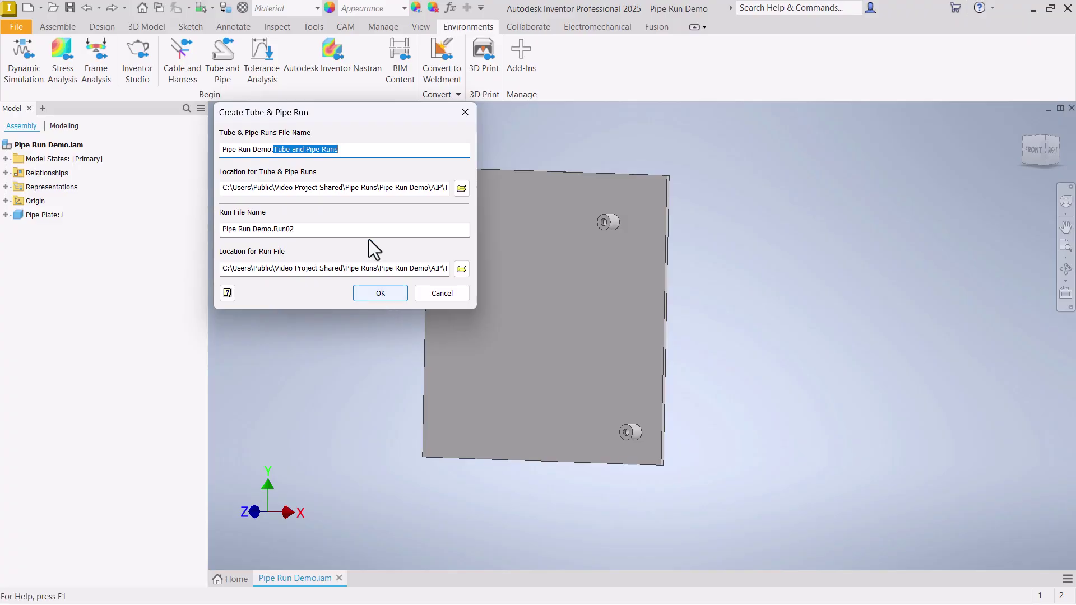
click(394, 300)
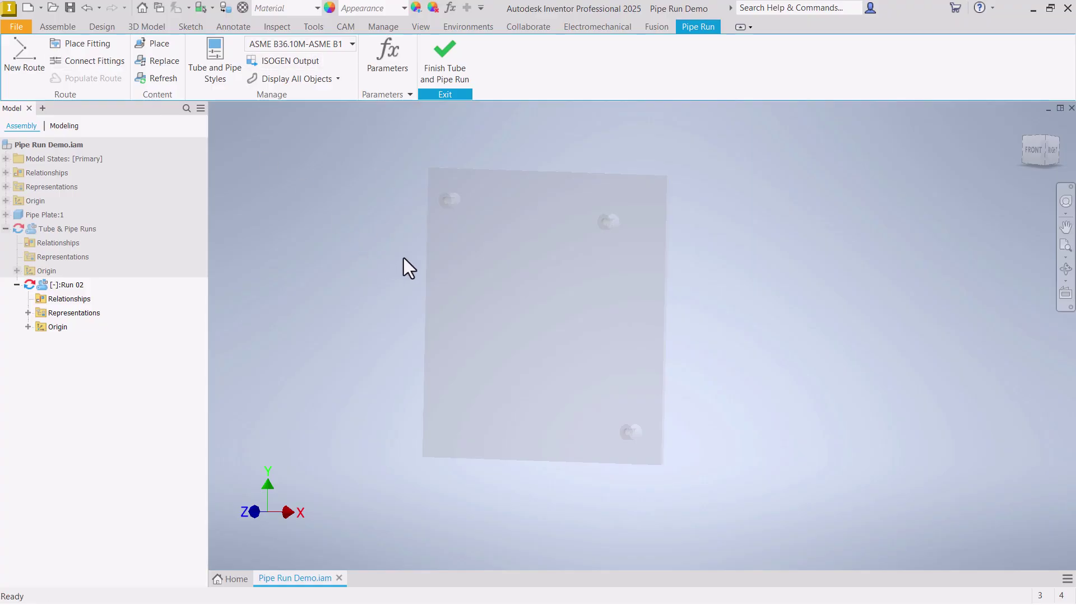
Make ANSI/ASME B36.19M-ASME B16.3 - Threaded Pipe with Iron Fittings the active tube and pipe style
shift+middle_drag(403, 257, 385, 249)
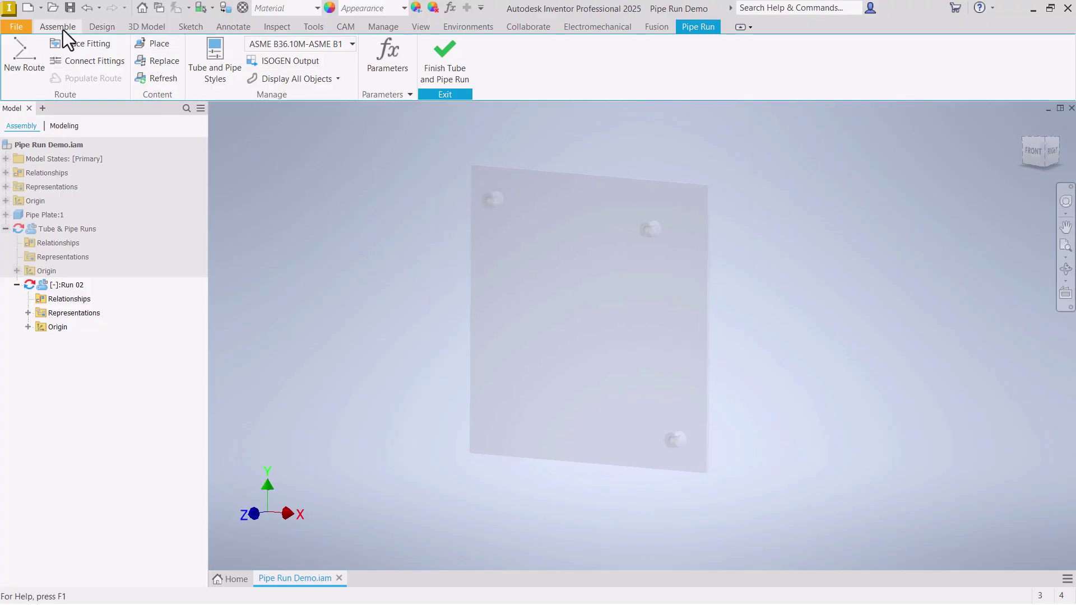
click(214, 46)
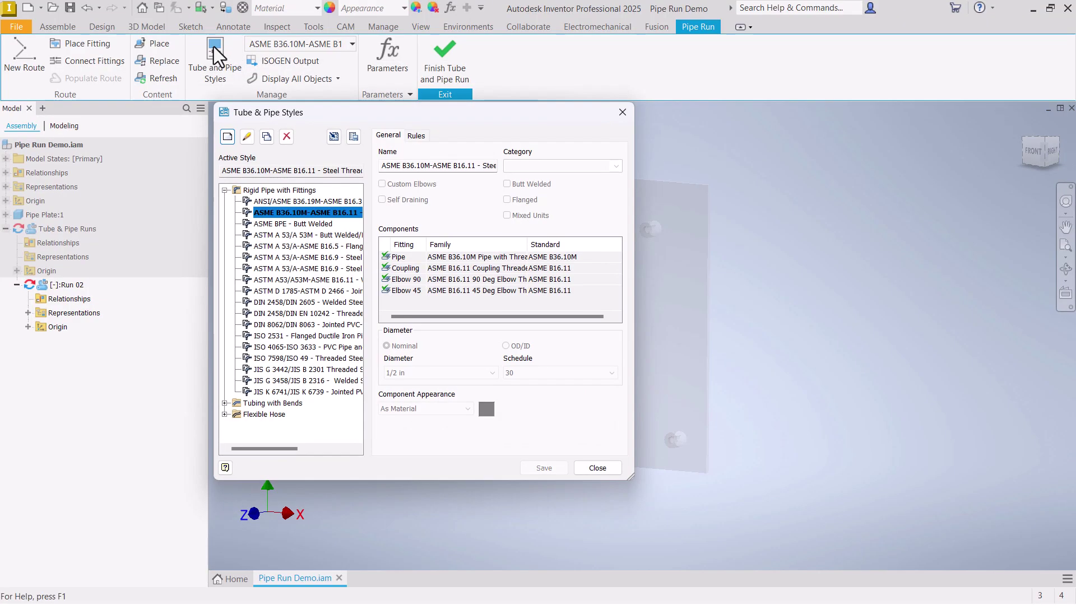
click(277, 202)
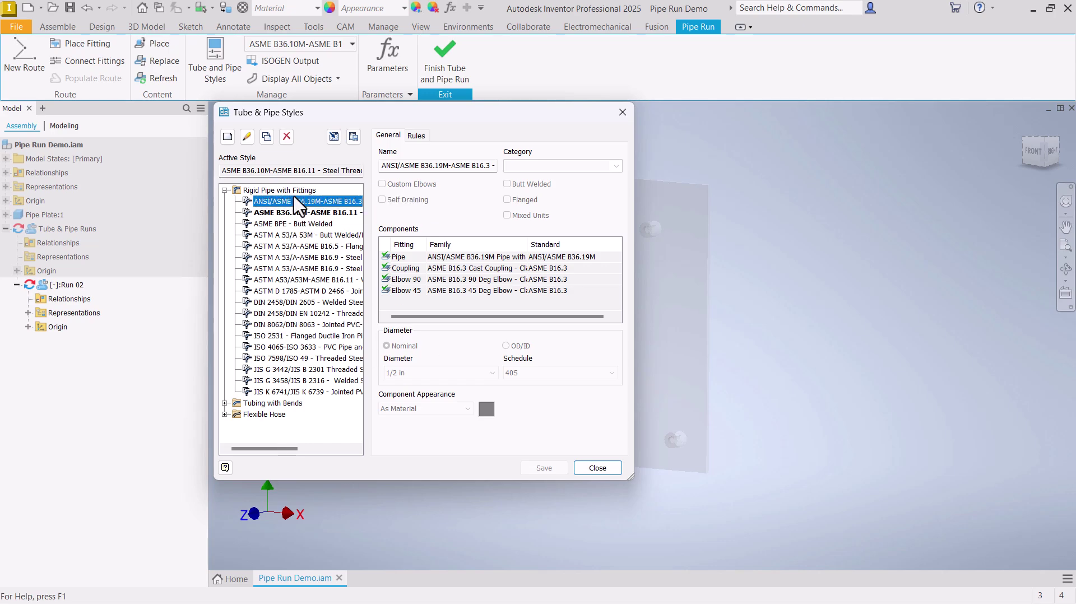
right_click(266, 209)
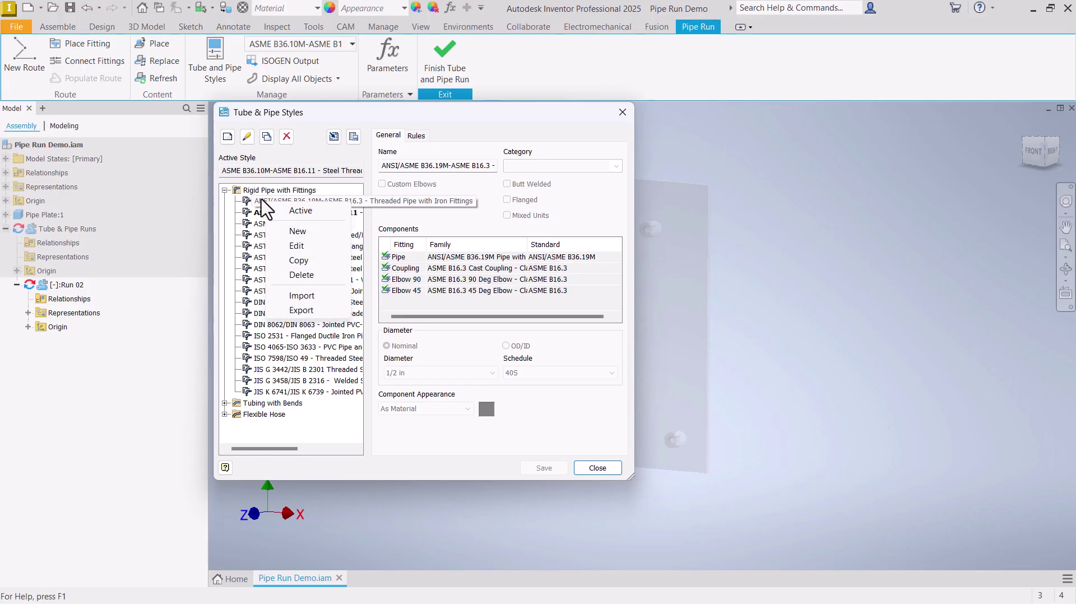
click(302, 214)
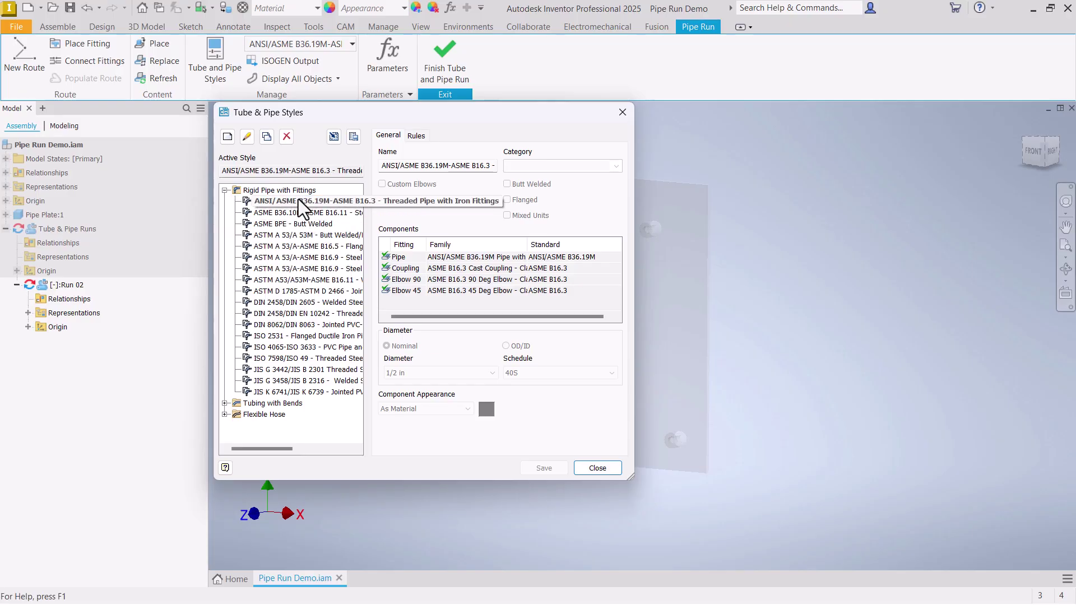
Edit the active threaded pipe style to a 3/4 in nominal diameter with schedule 40S, and save it
right_click(309, 199)
click(341, 220)
click(420, 372)
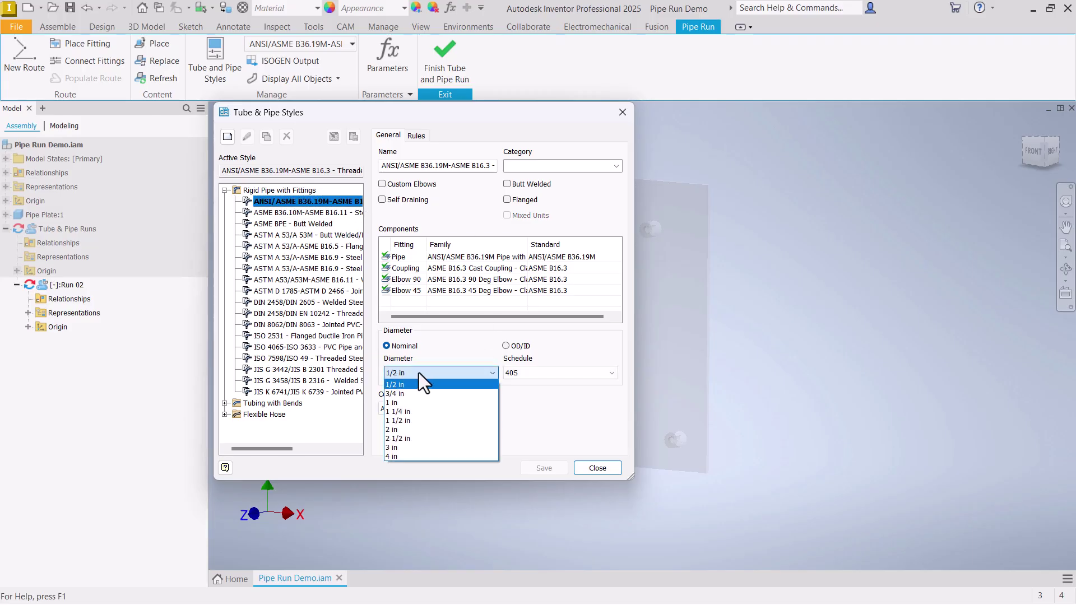
click(396, 393)
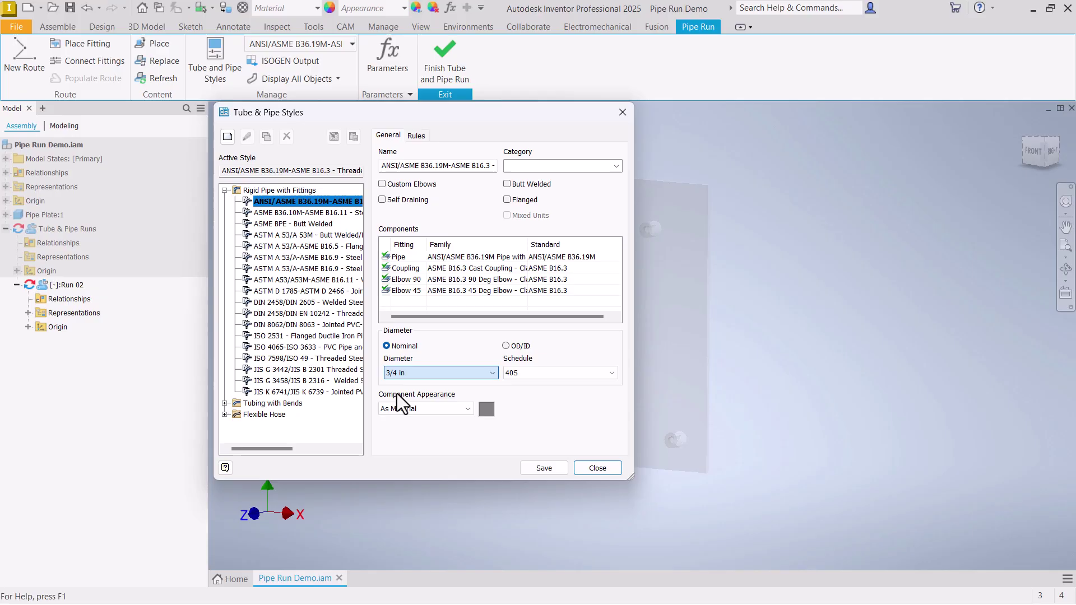
click(526, 373)
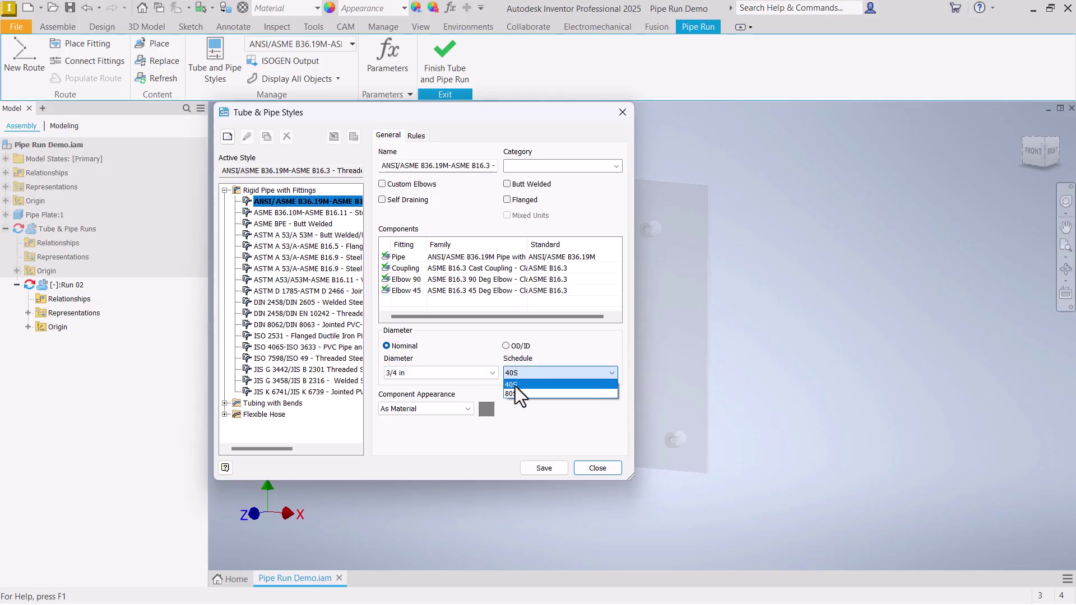
click(516, 385)
click(551, 470)
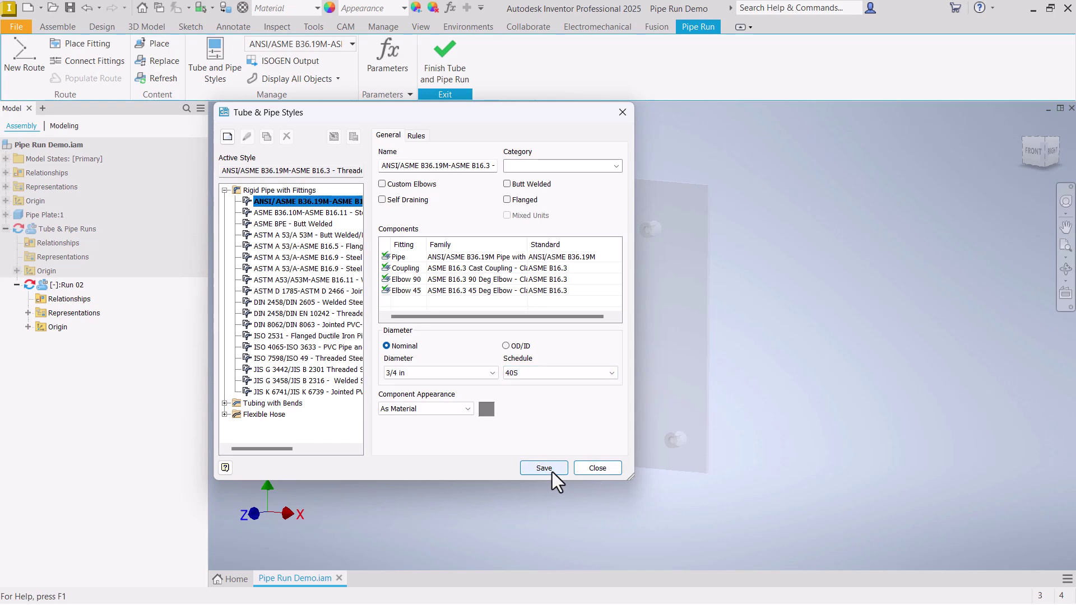
click(545, 470)
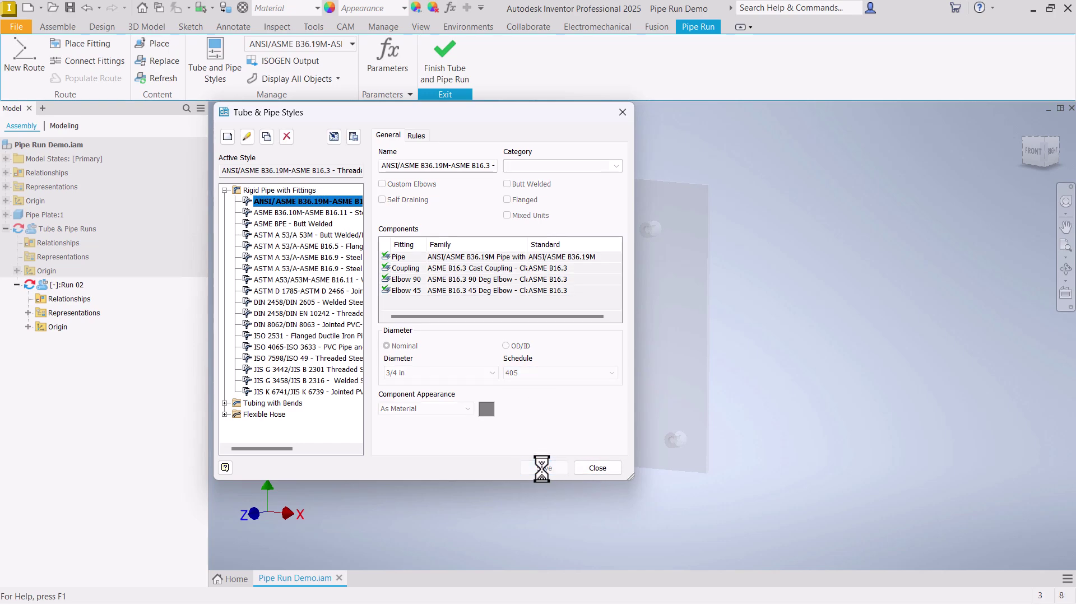
click(580, 469)
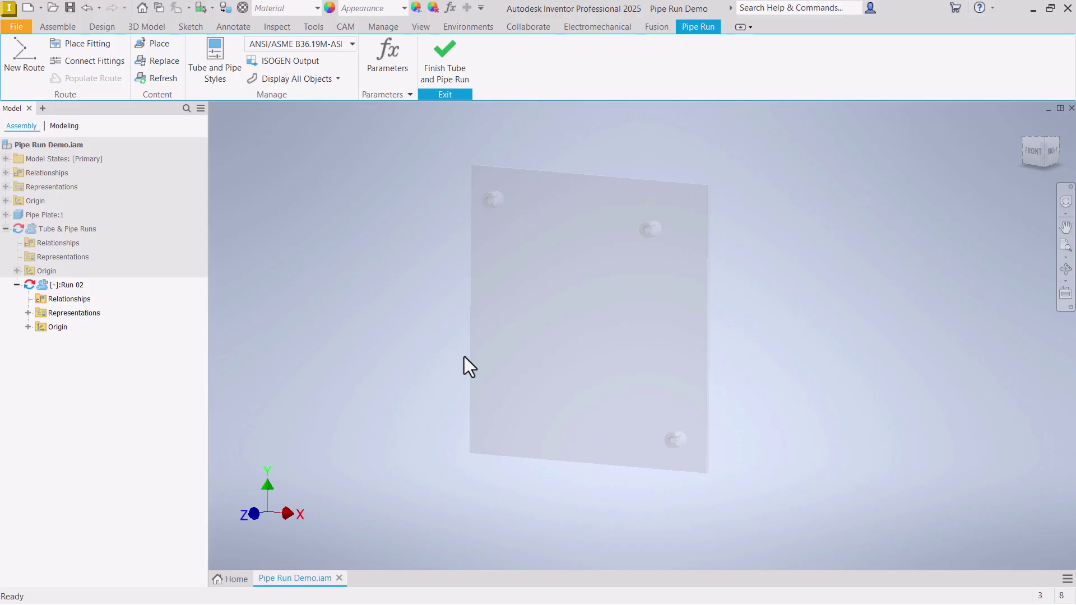
Create the route part Pipe Run Demo.Route01 and start its route at the threaded hole's circular edge in the plate's upper-left boss
click(25, 56)
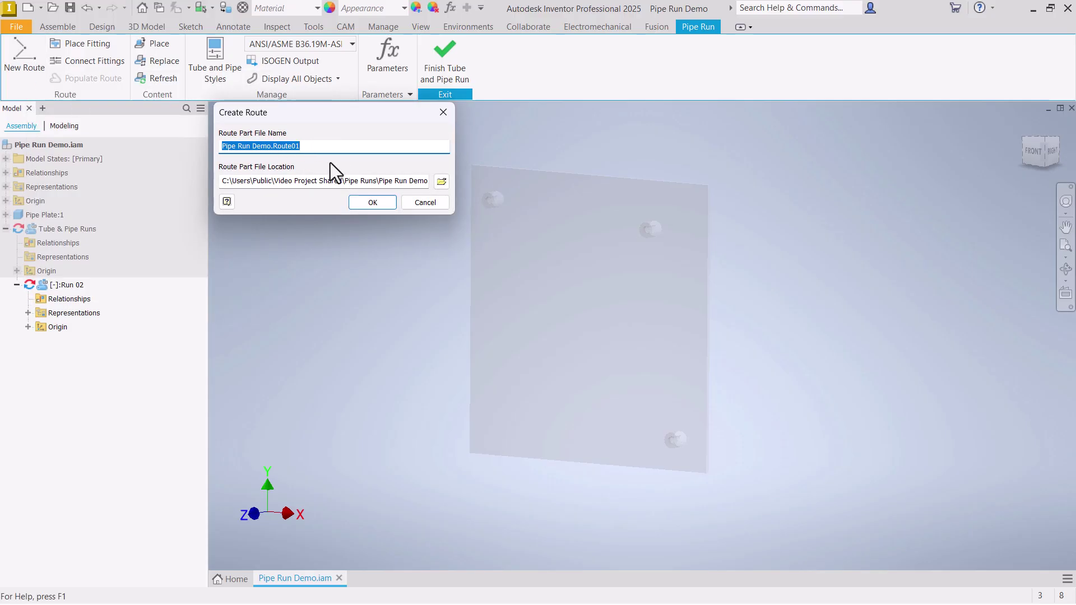
click(369, 203)
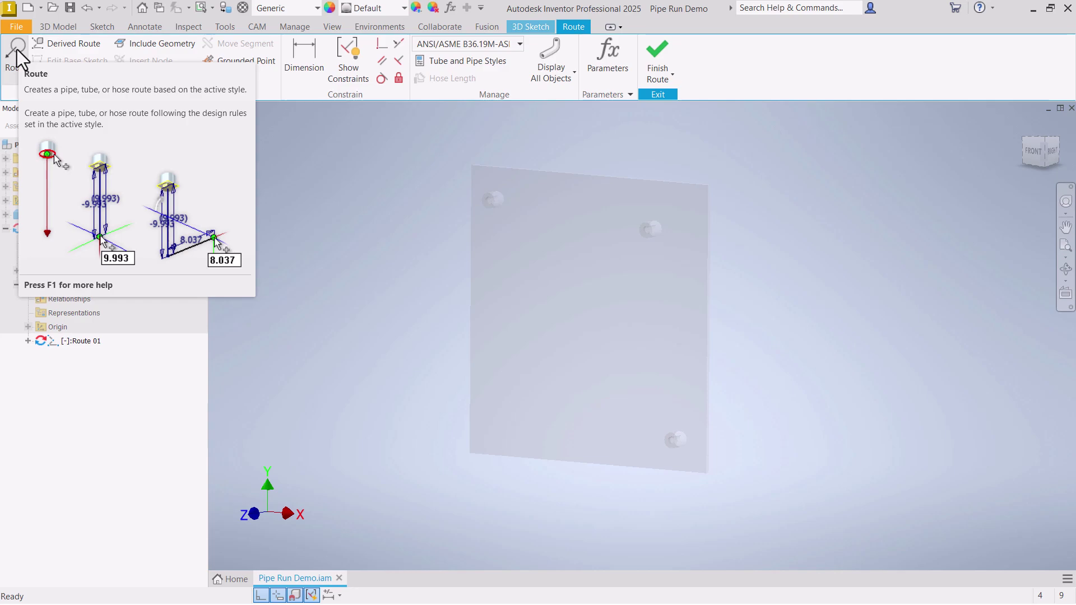
click(16, 56)
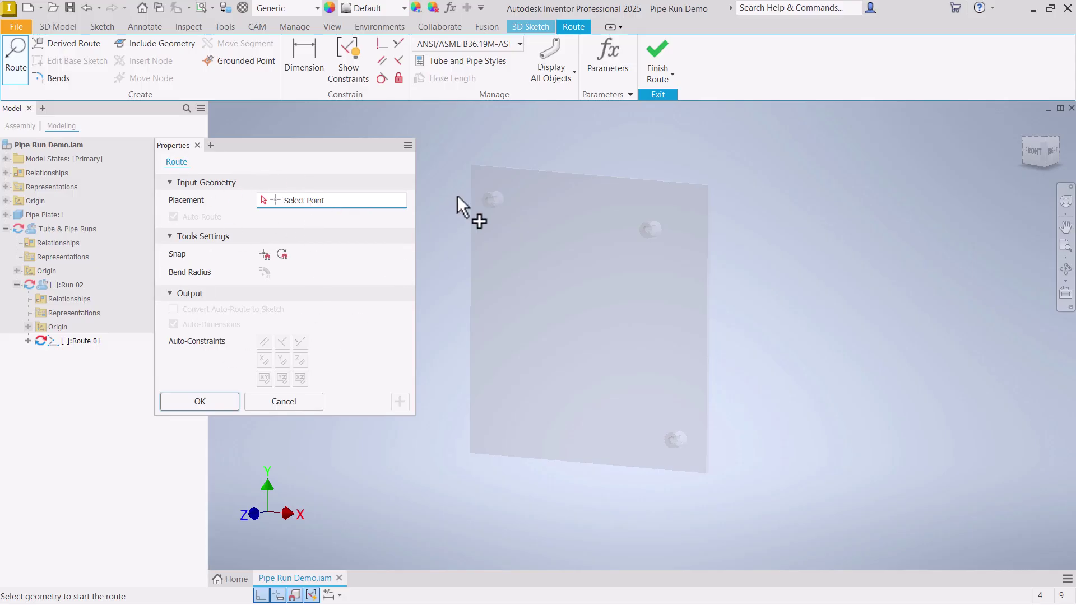
click(484, 196)
scroll(492, 204, up, 6)
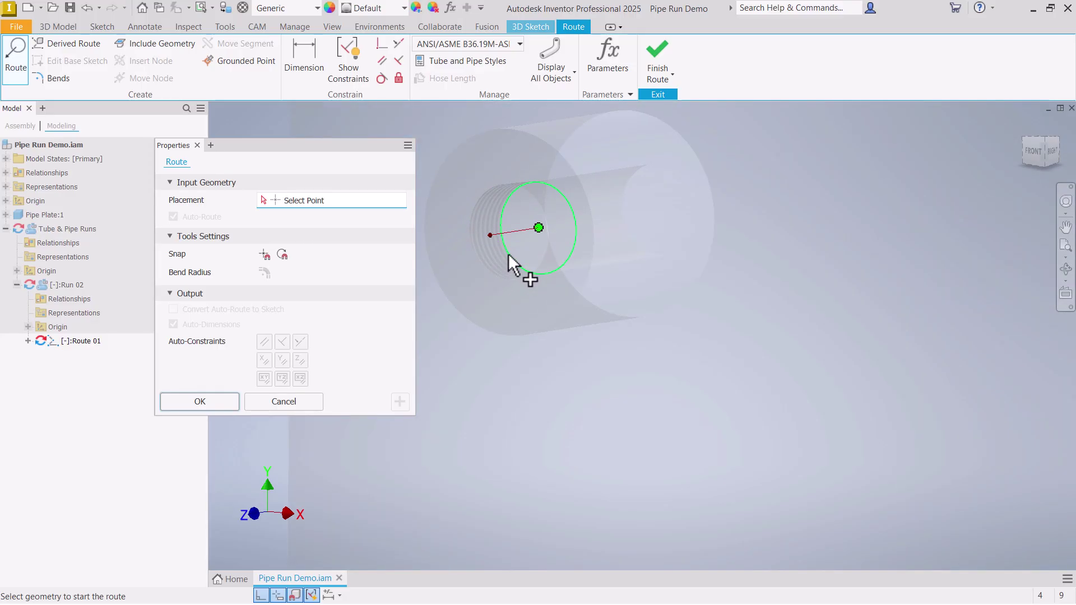
click(507, 257)
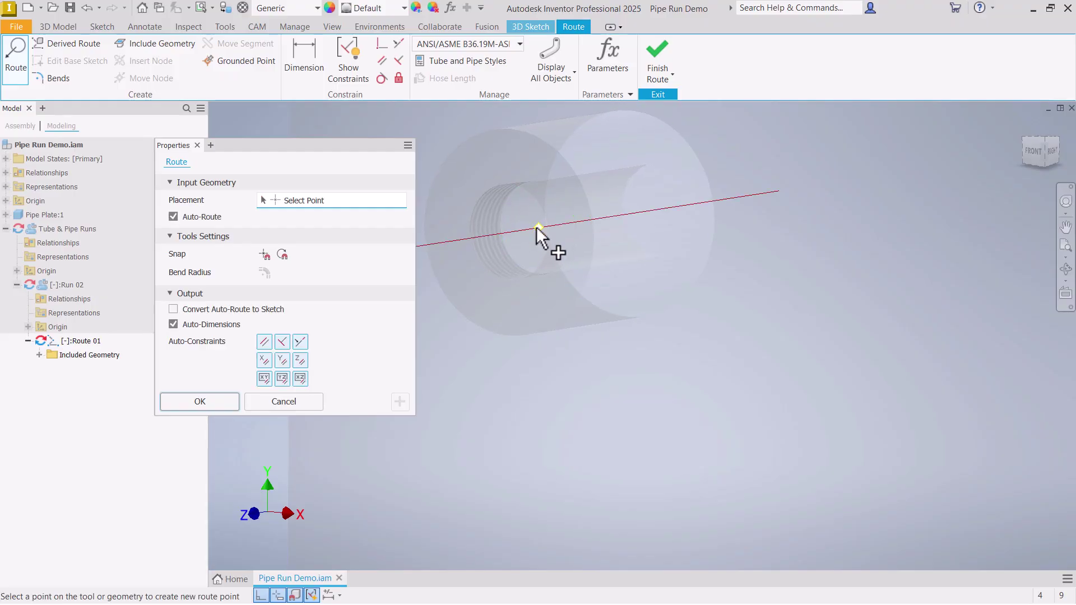
Turn off Auto-Dimensions and the XY, YZ and XZ plane auto-constraints for the route
scroll(543, 227, down, 2)
scroll(614, 242, down, 3)
scroll(558, 225, up, 4)
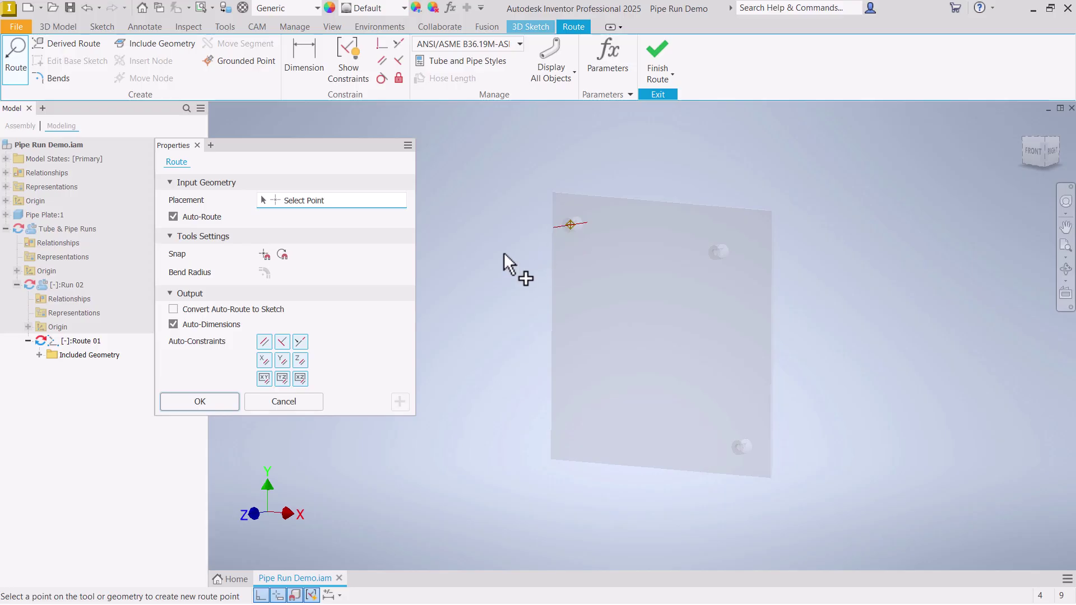
scroll(503, 252, down, 1)
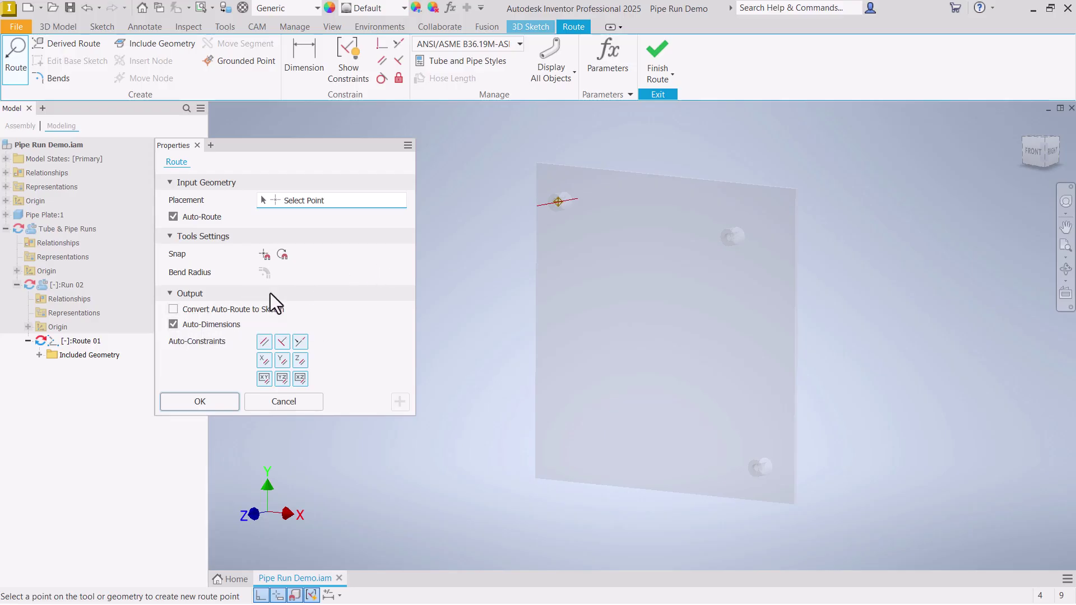
click(173, 324)
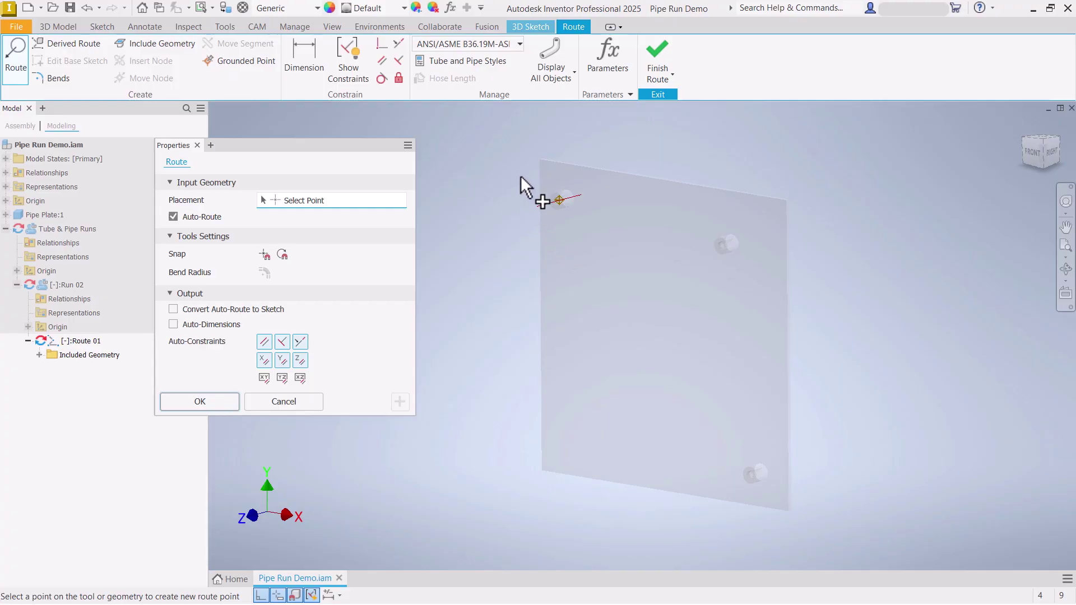
Place a route point 8 in straight out from the threaded hole in the plate's upper-left boss
scroll(548, 174, up, 5)
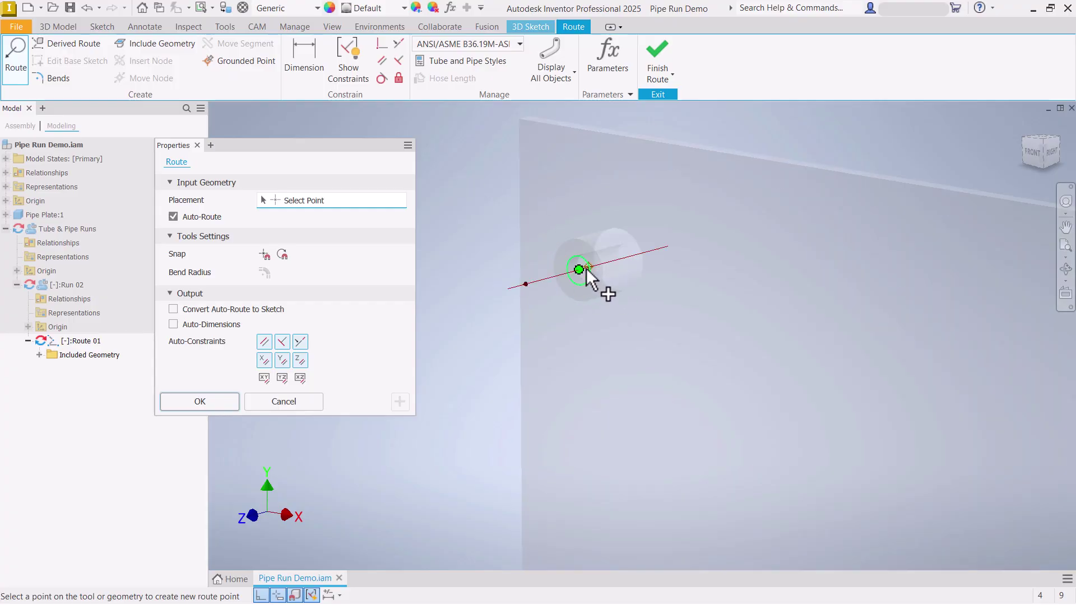
scroll(588, 266, up, 4)
scroll(595, 270, down, 3)
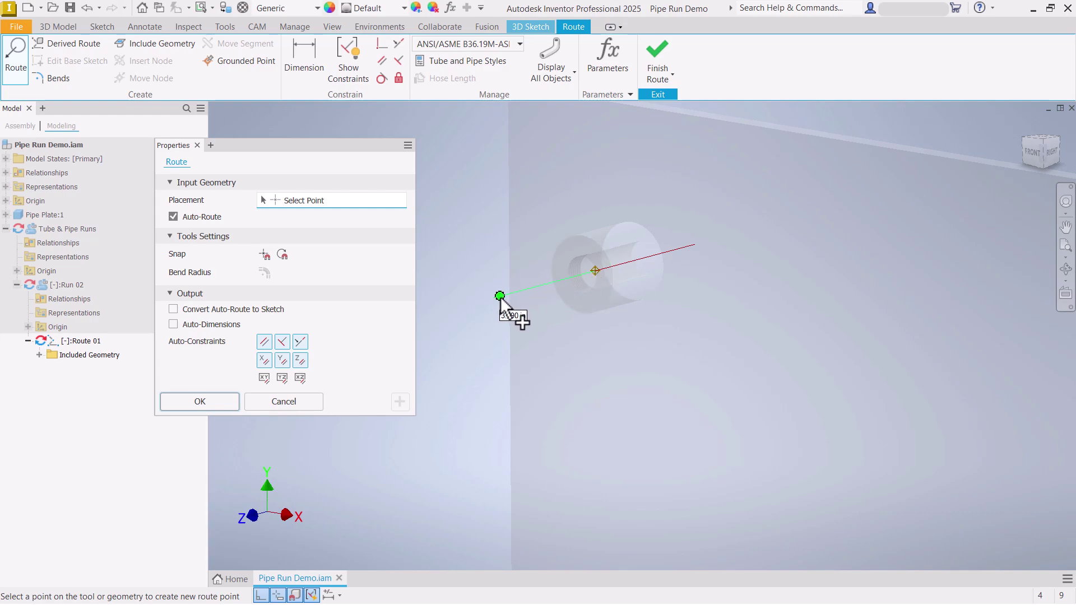
scroll(501, 297, down, 2)
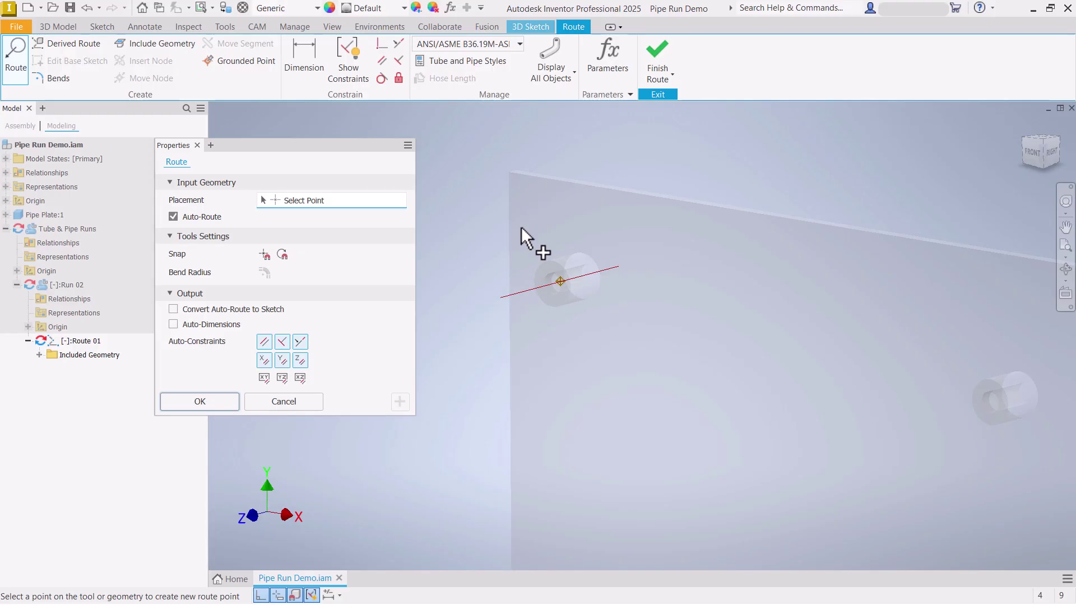
scroll(521, 227, down, 2)
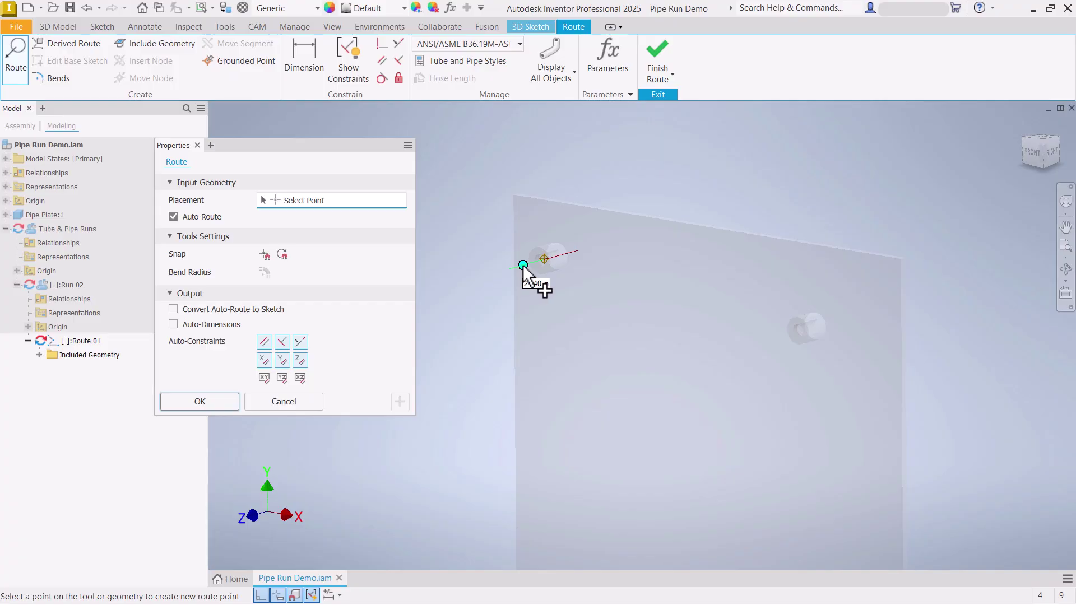
text(8.0)
key(Return)
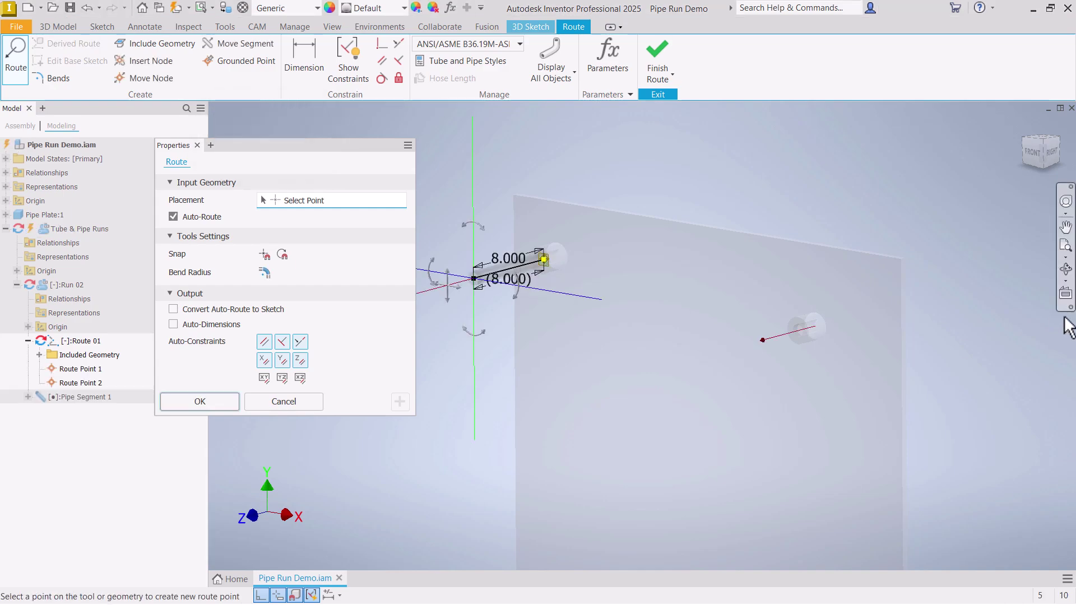
Try rotating the route tool about its axes at the free end of the 8 in segment
shift+middle_drag(680, 224, 622, 262)
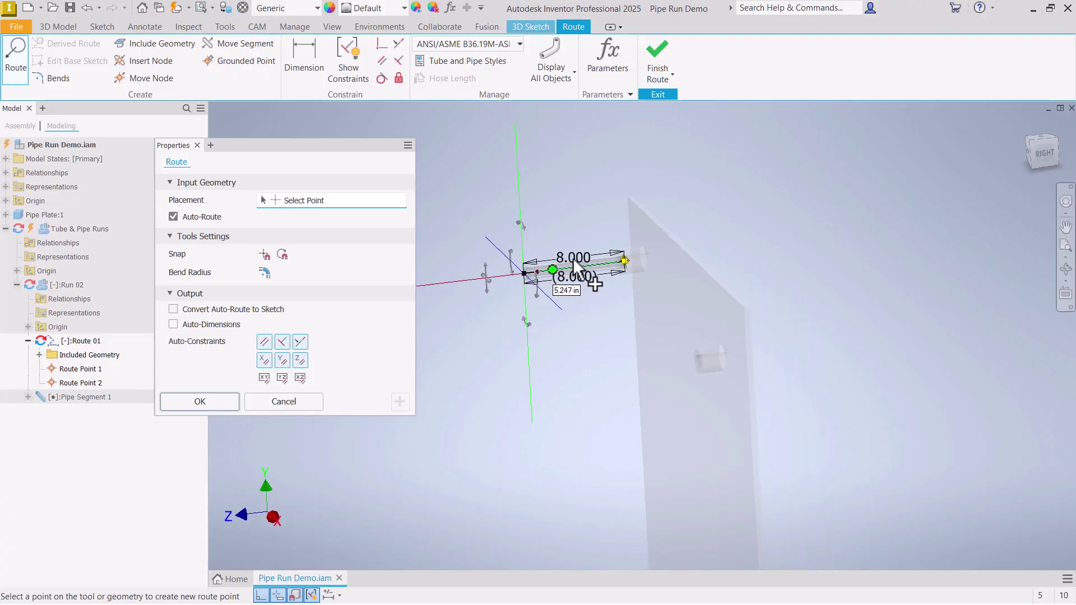
scroll(580, 231, up, 3)
scroll(677, 305, up, 3)
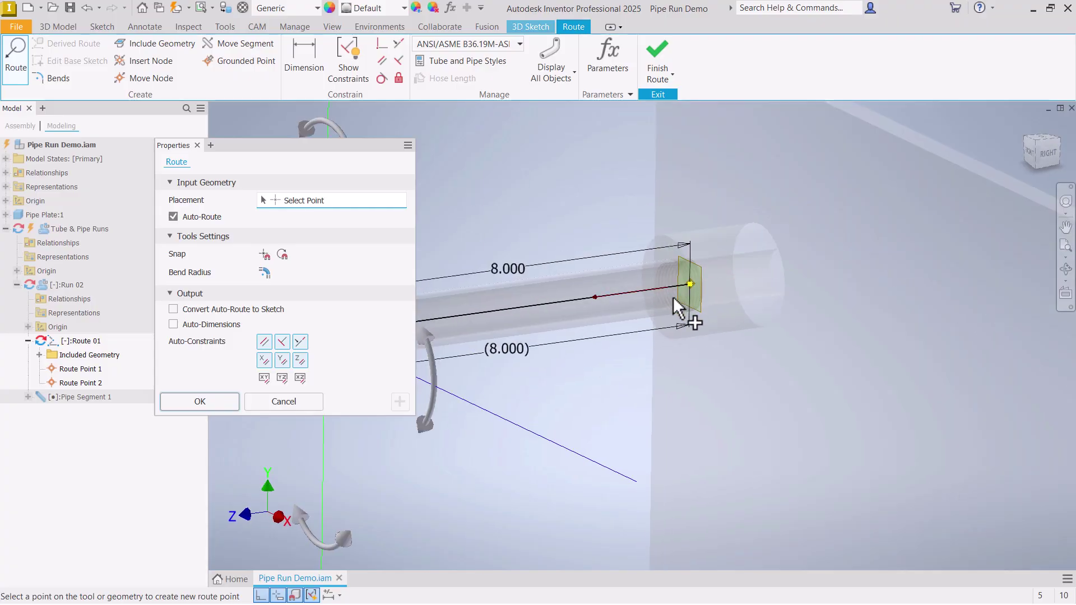
scroll(673, 300, down, 5)
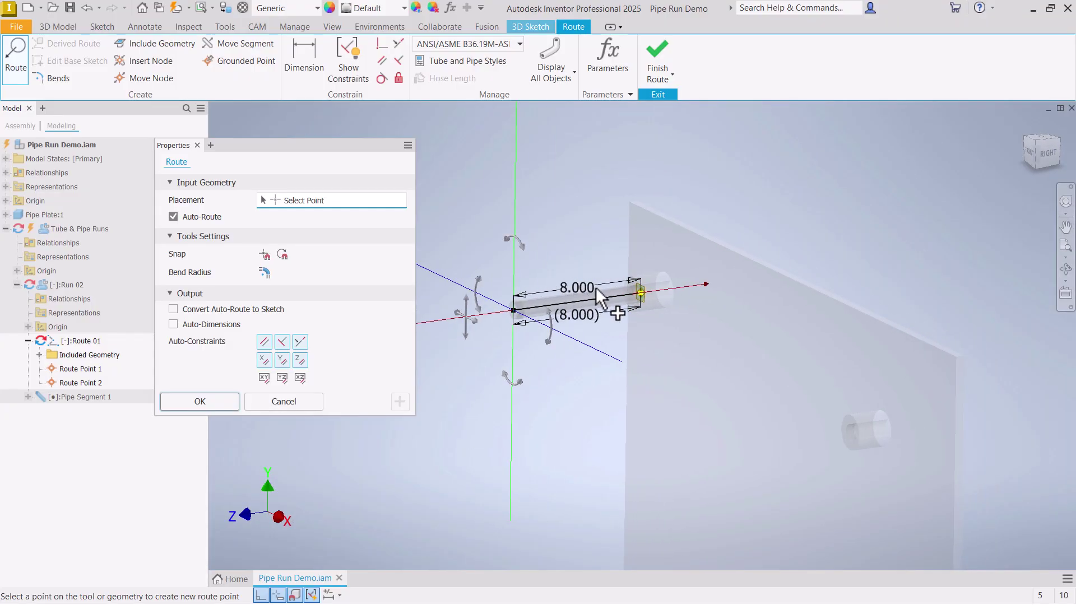
middle_drag(657, 285, 590, 284)
scroll(590, 285, down, 1)
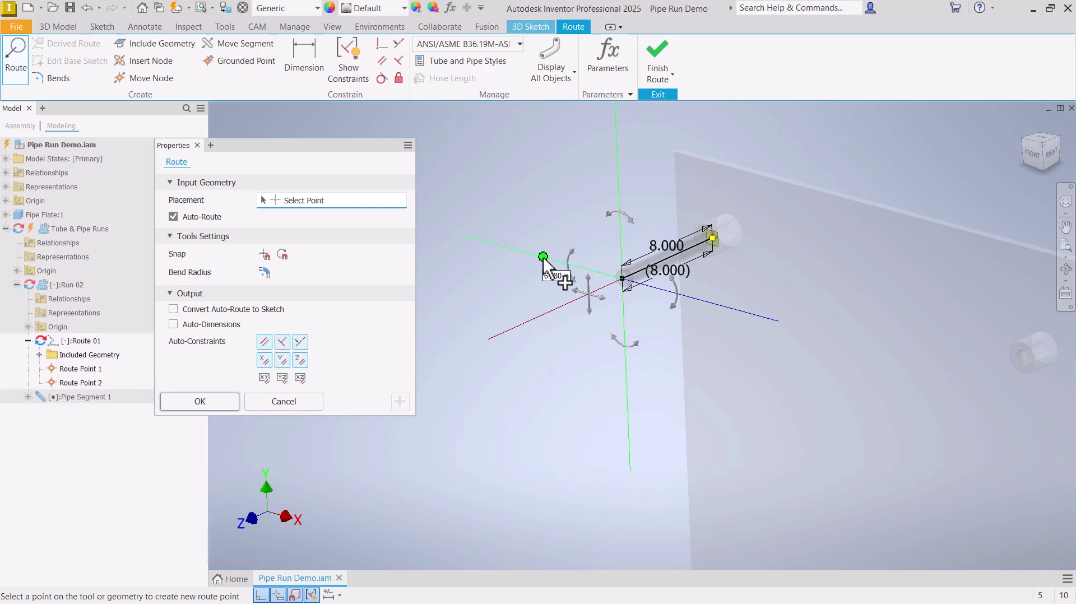
shift+middle_drag(521, 268, 544, 314)
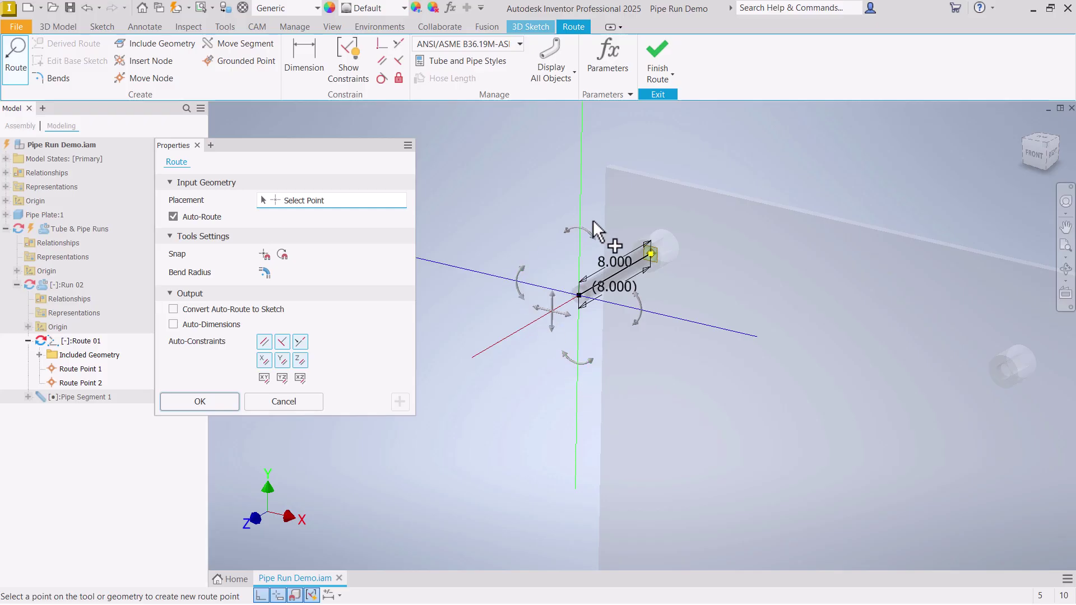
shift+middle_drag(589, 233, 557, 236)
drag(551, 258, 610, 307)
shift+middle_drag(610, 308, 659, 358)
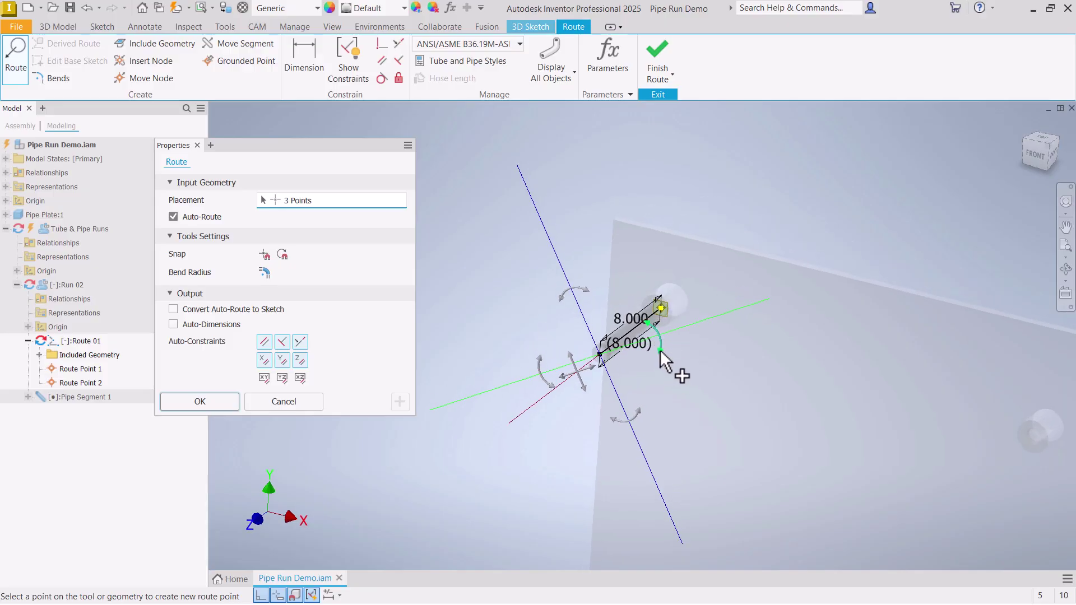
drag(660, 349, 622, 297)
shift+middle_drag(562, 233, 519, 331)
shift+middle_drag(576, 279, 577, 292)
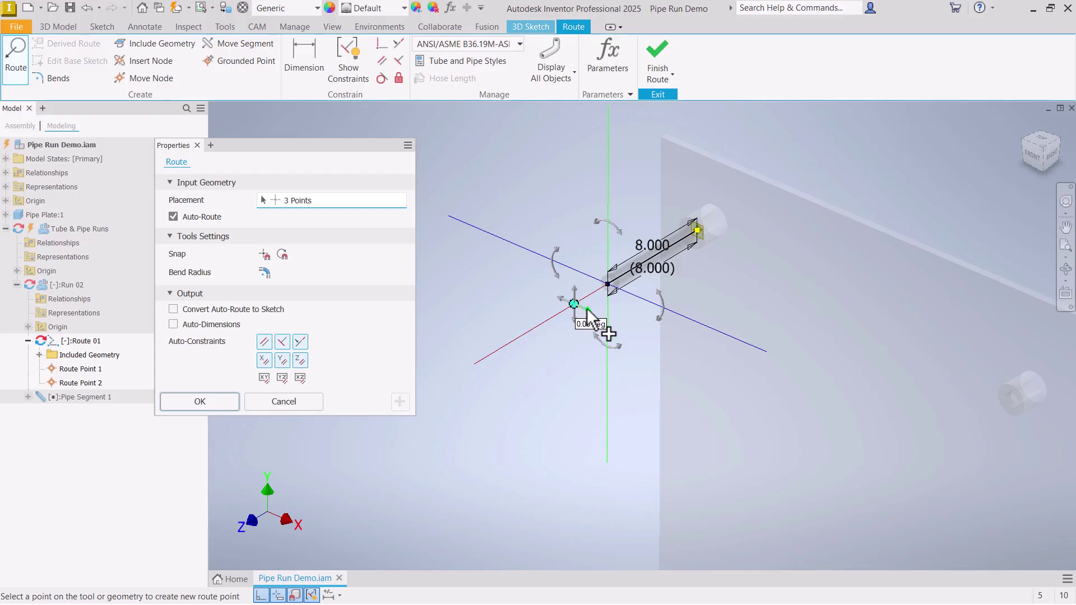
Try tilting the route tool's forward axis through 45-degree angles at the 8 in segment's end, and restore its straight alignment
click(586, 310)
shift+middle_drag(587, 308, 602, 340)
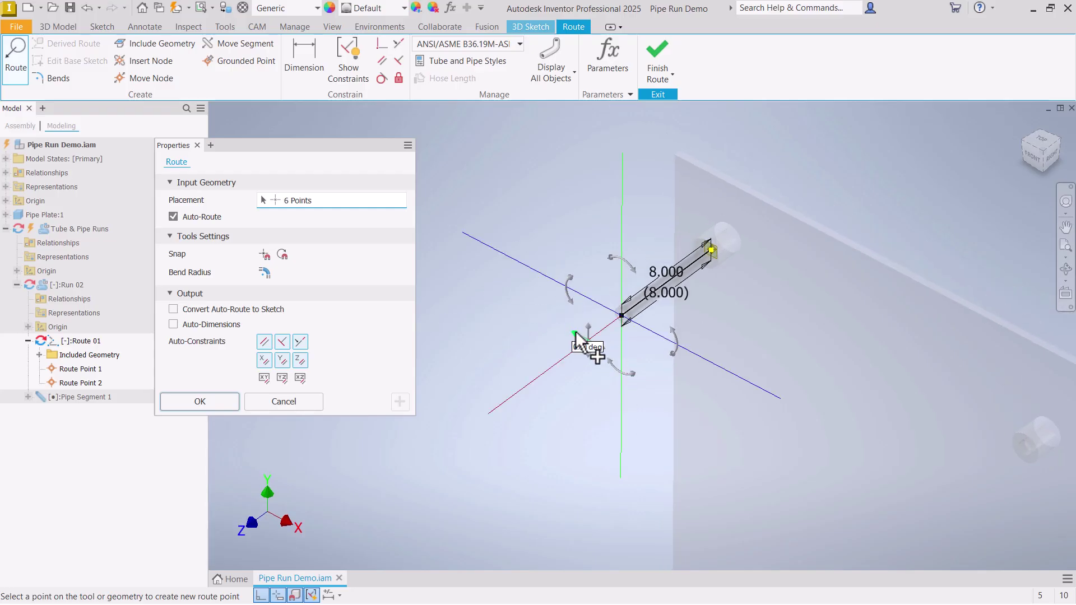
click(576, 331)
click(570, 331)
click(596, 345)
shift+middle_drag(593, 322, 593, 341)
click(592, 341)
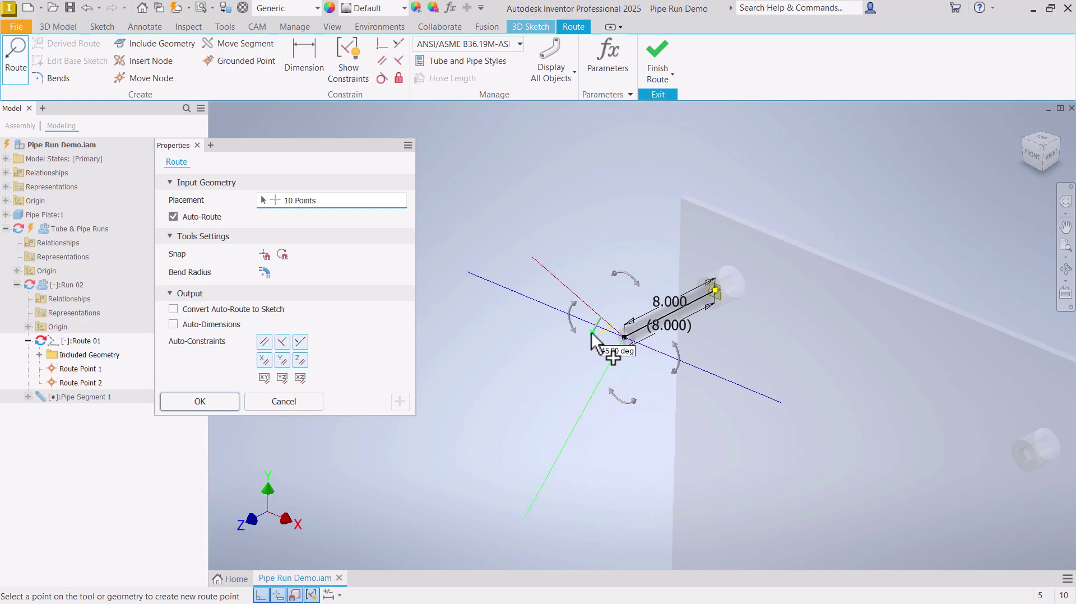
click(592, 335)
click(606, 363)
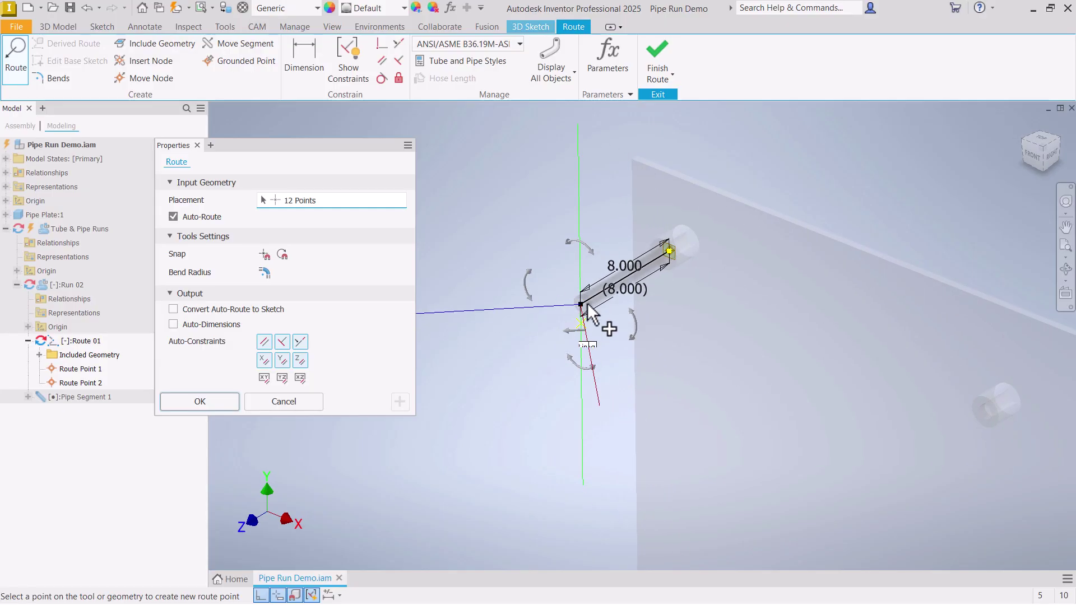
drag(572, 335, 526, 340)
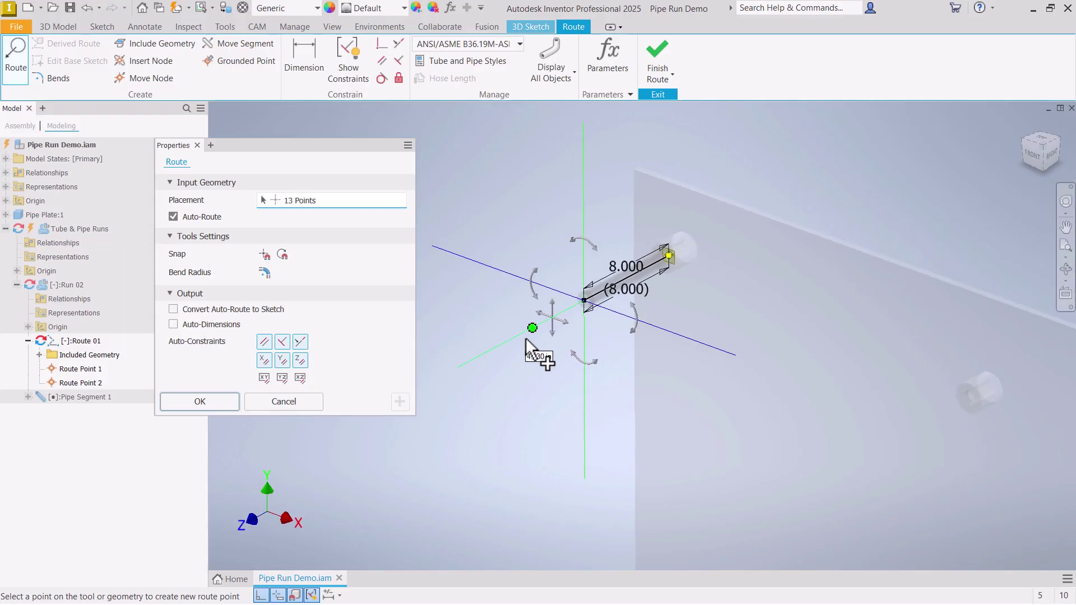
Extend the route with one horizontal segment across the plate and one vertical segment downward, and finish routing there
scroll(529, 330, down, 1)
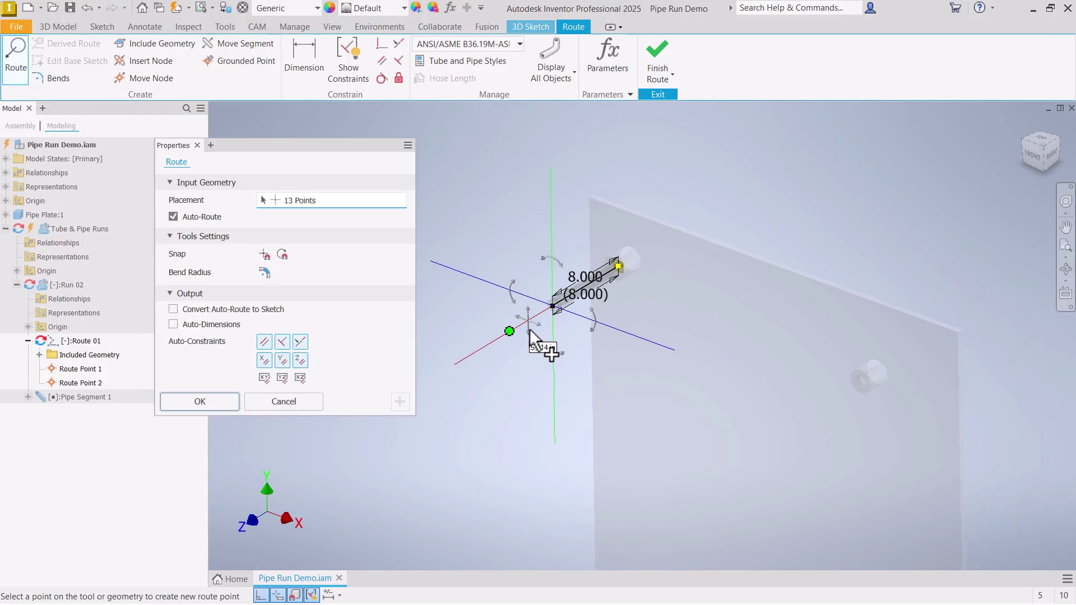
scroll(644, 280, down, 2)
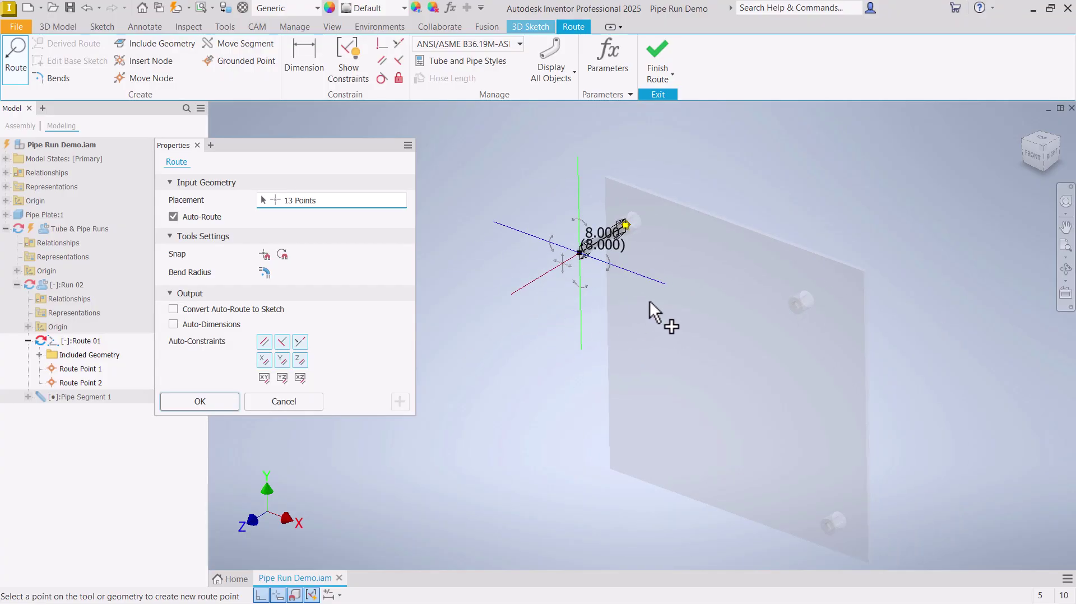
scroll(538, 249, up, 2)
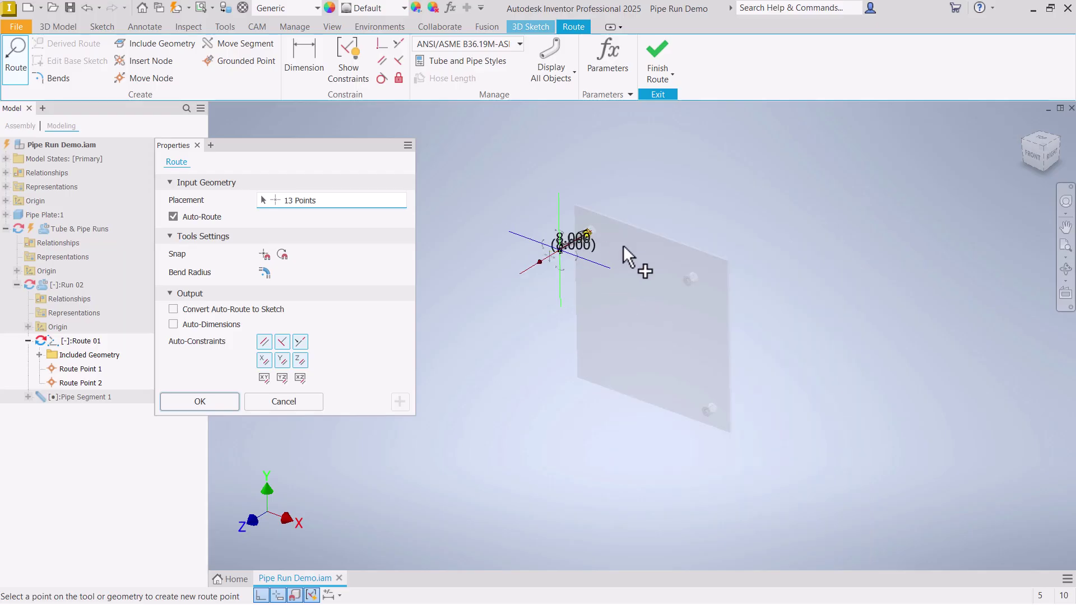
scroll(619, 247, up, 3)
scroll(679, 227, down, 4)
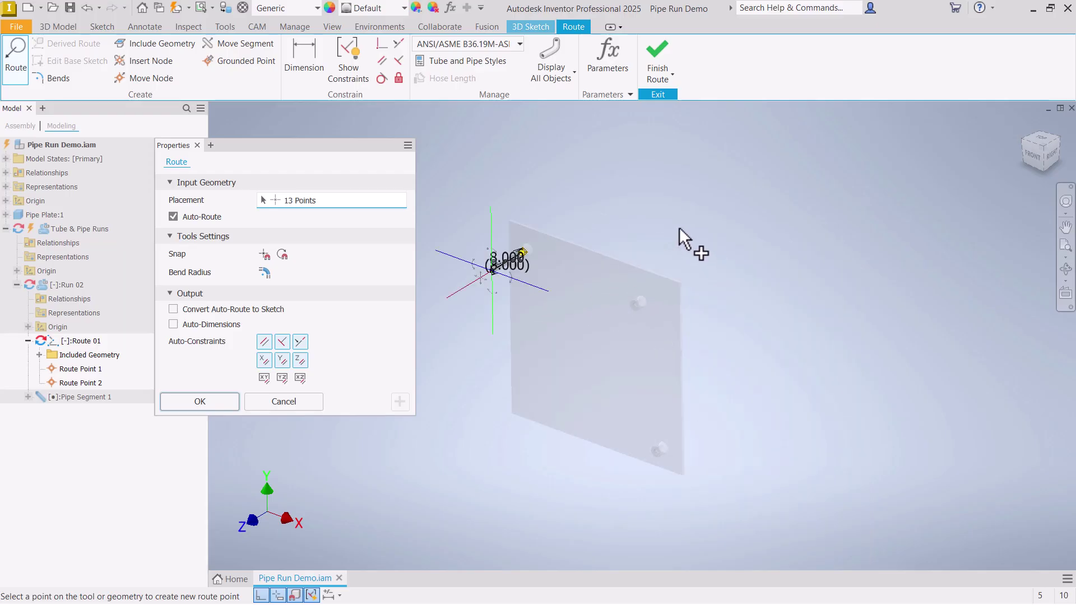
click(543, 289)
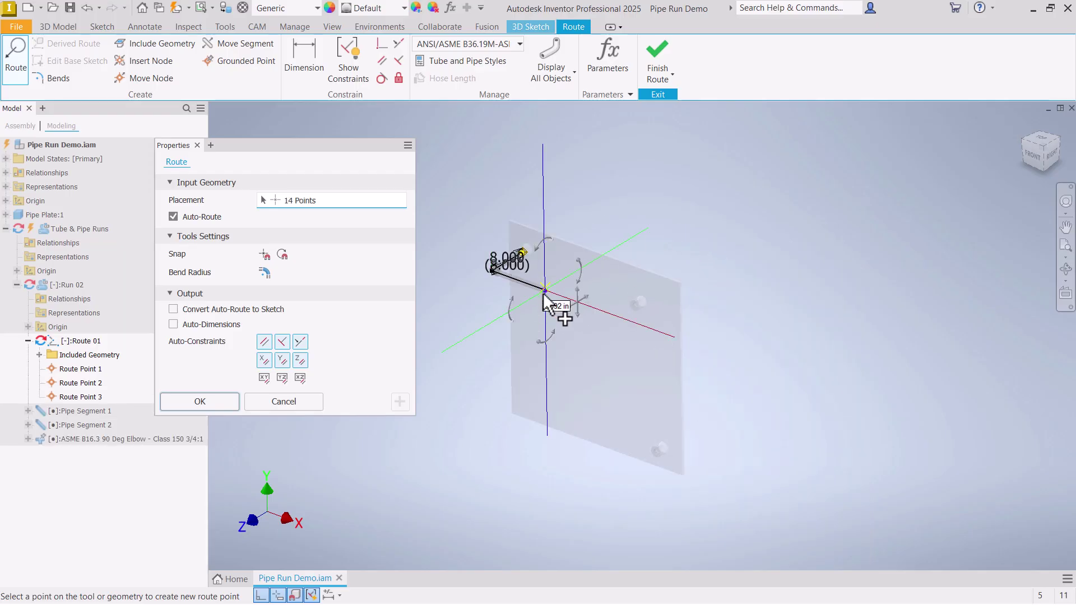
click(546, 365)
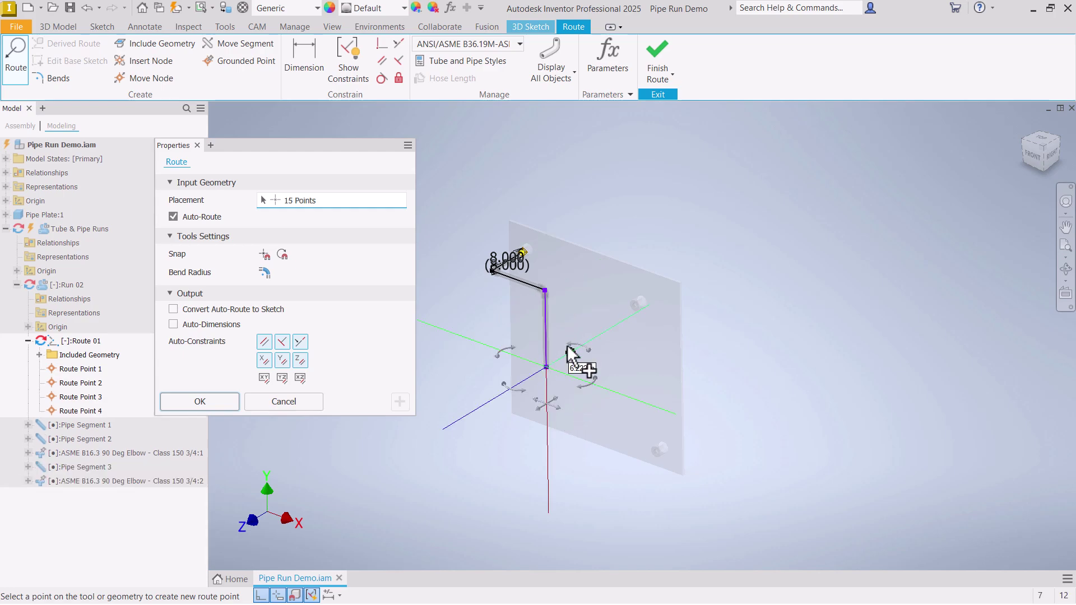
right_click(566, 341)
click(600, 347)
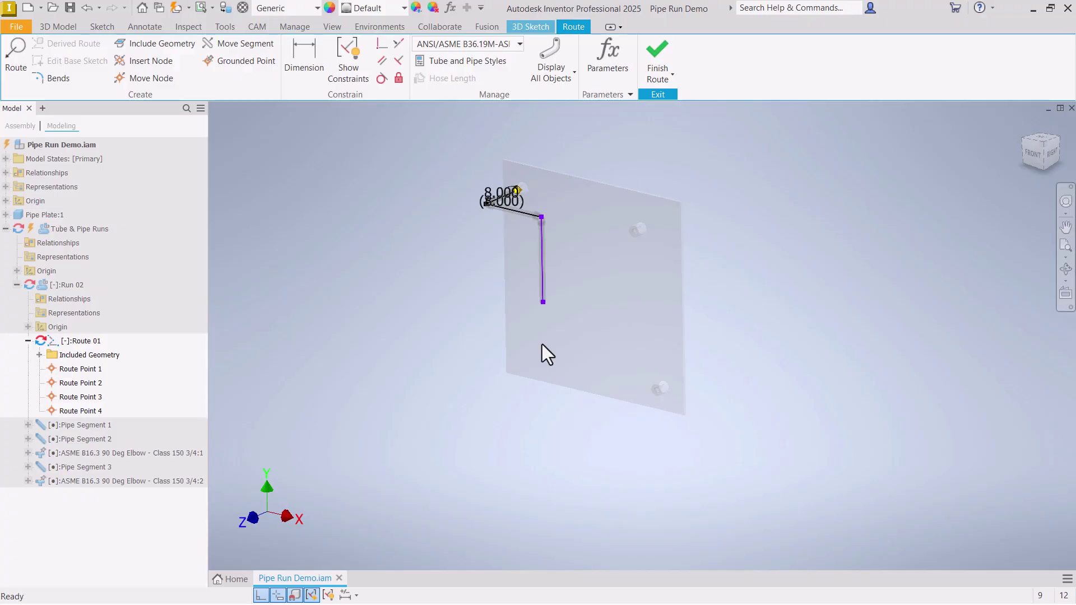
Try auto-routing from the vertical segment's lower end to the threaded hole in the plate's lower-right boss, using the 38.455 in, 3 segments alternative
click(16, 55)
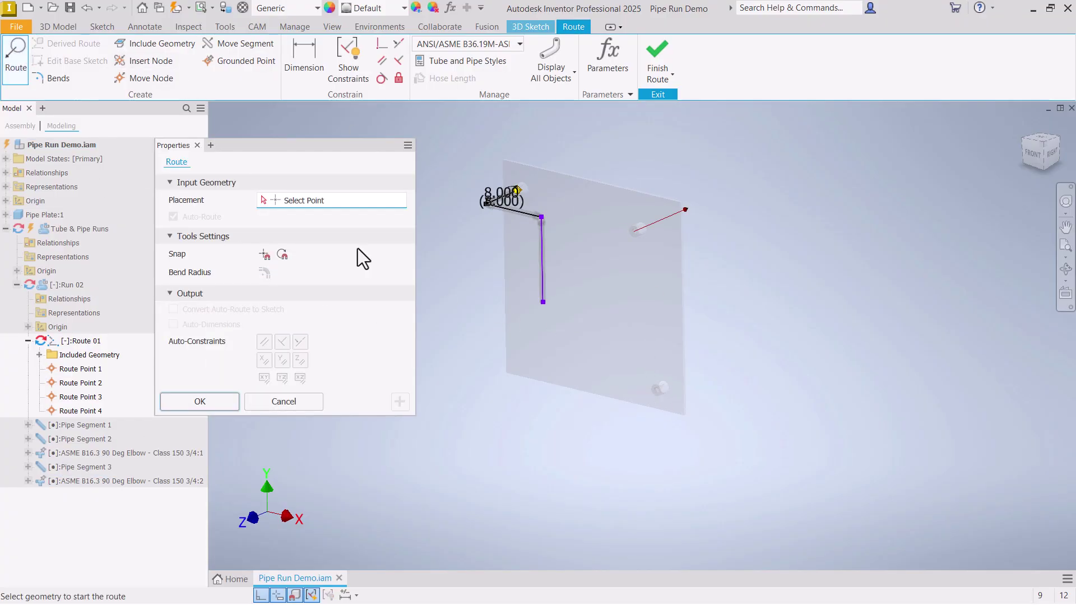
click(542, 301)
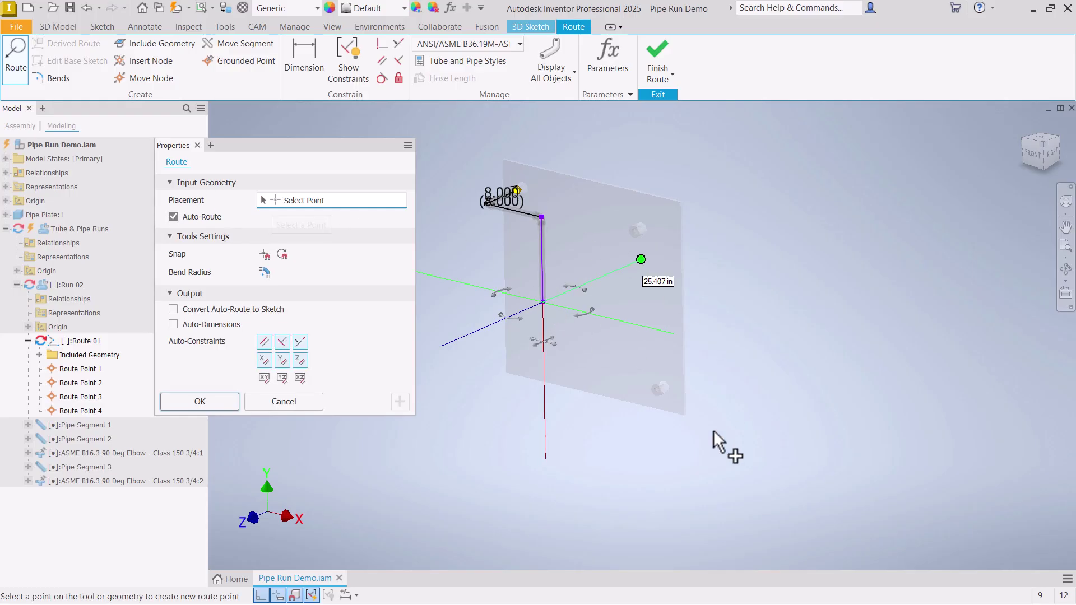
scroll(659, 408, up, 5)
scroll(675, 302, down, 4)
scroll(672, 308, up, 4)
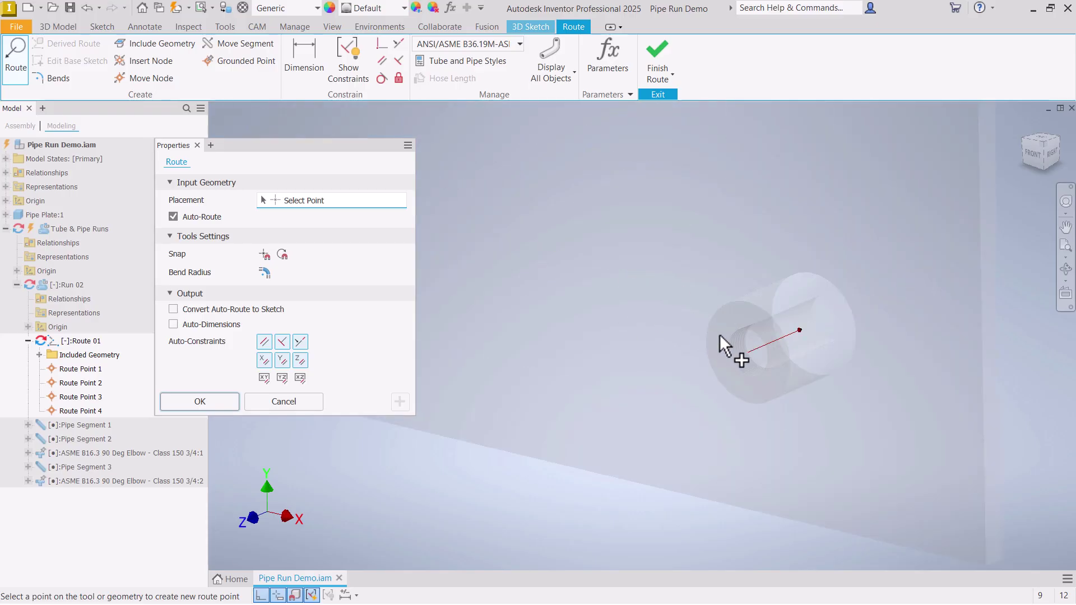
click(757, 361)
scroll(756, 361, up, 3)
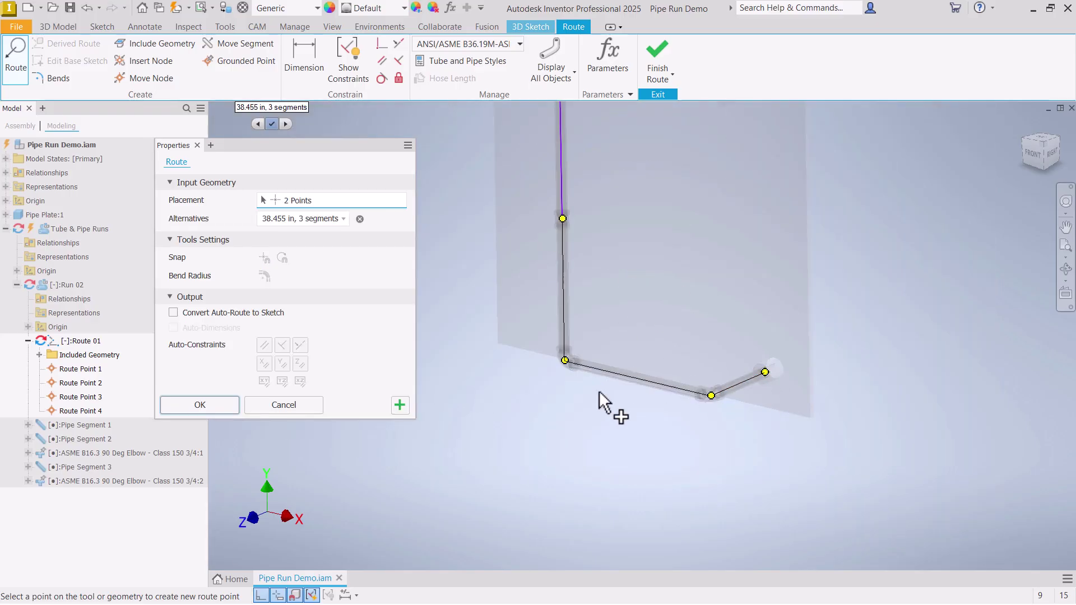
scroll(585, 396, down, 2)
scroll(684, 376, up, 3)
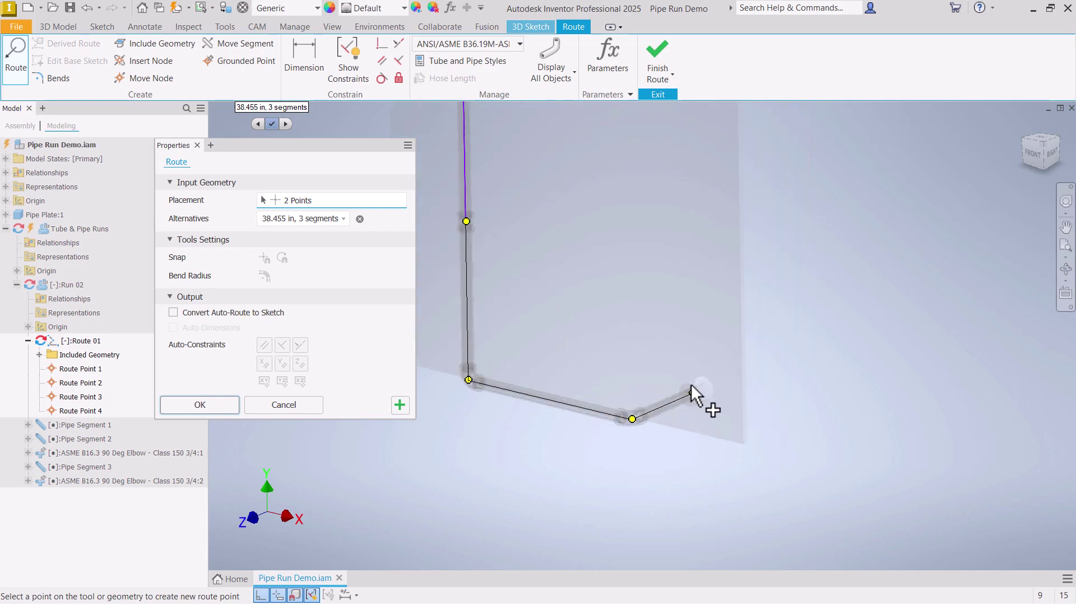
scroll(689, 384, down, 1)
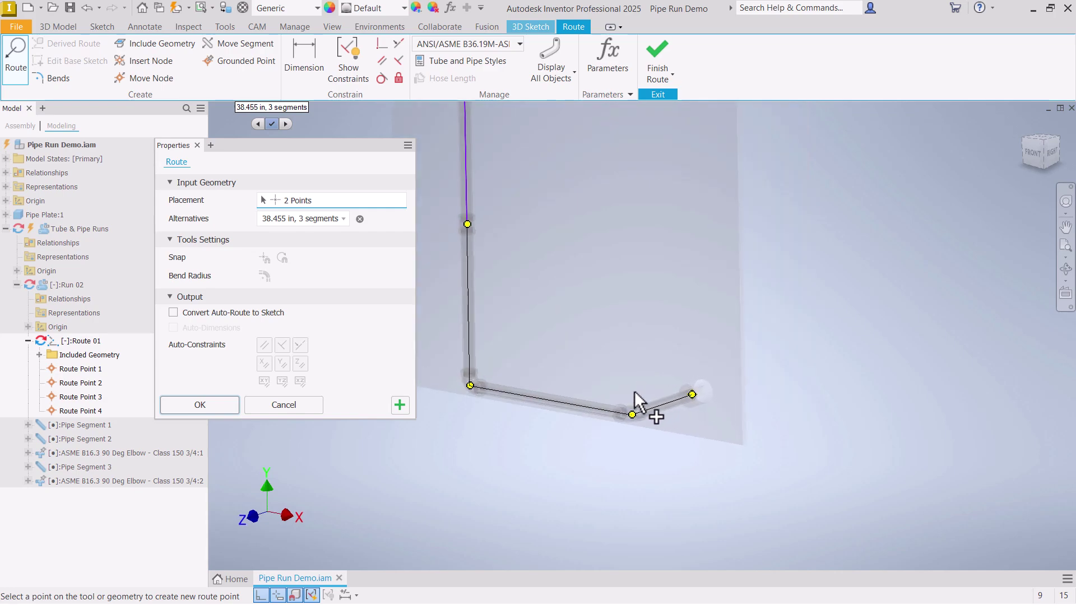
click(284, 409)
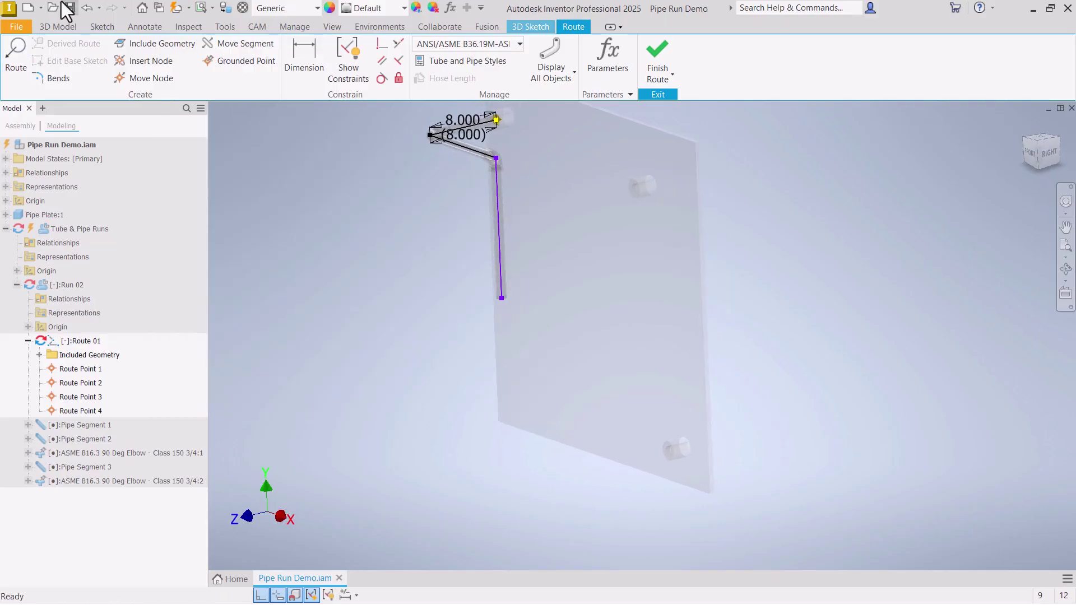
Resume the route from the vertical segment's lower end with Auto-Route turned off, and add a horizontal segment toward the plate's right side
click(15, 53)
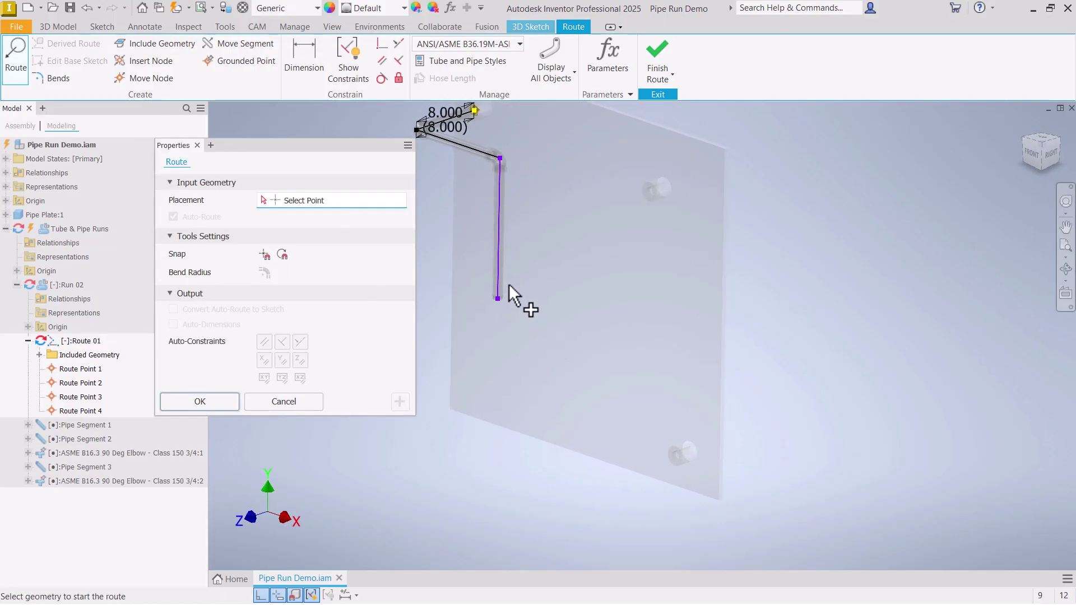
click(498, 299)
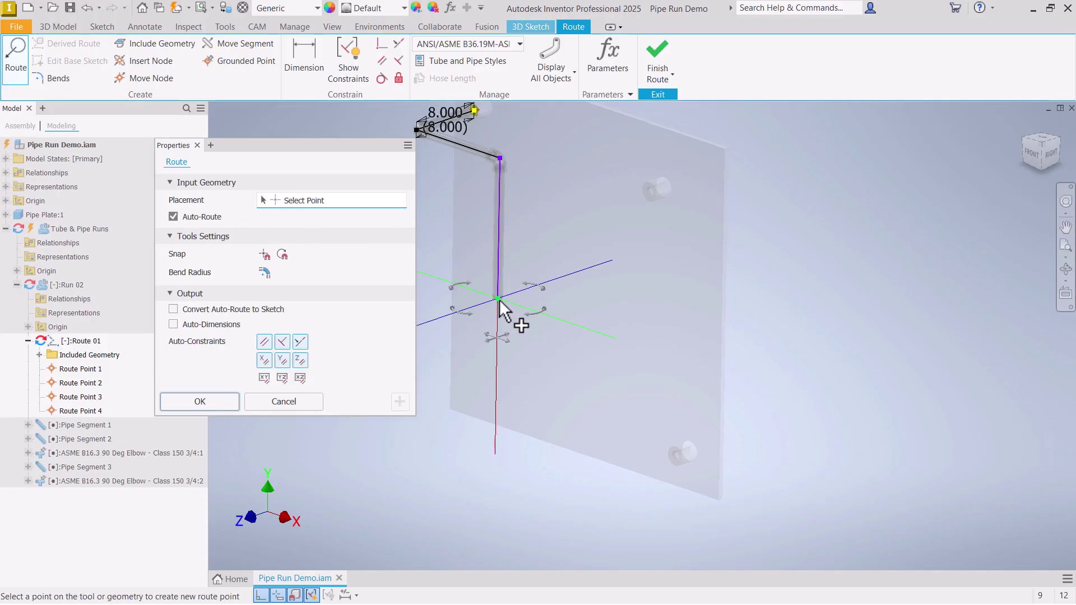
click(173, 216)
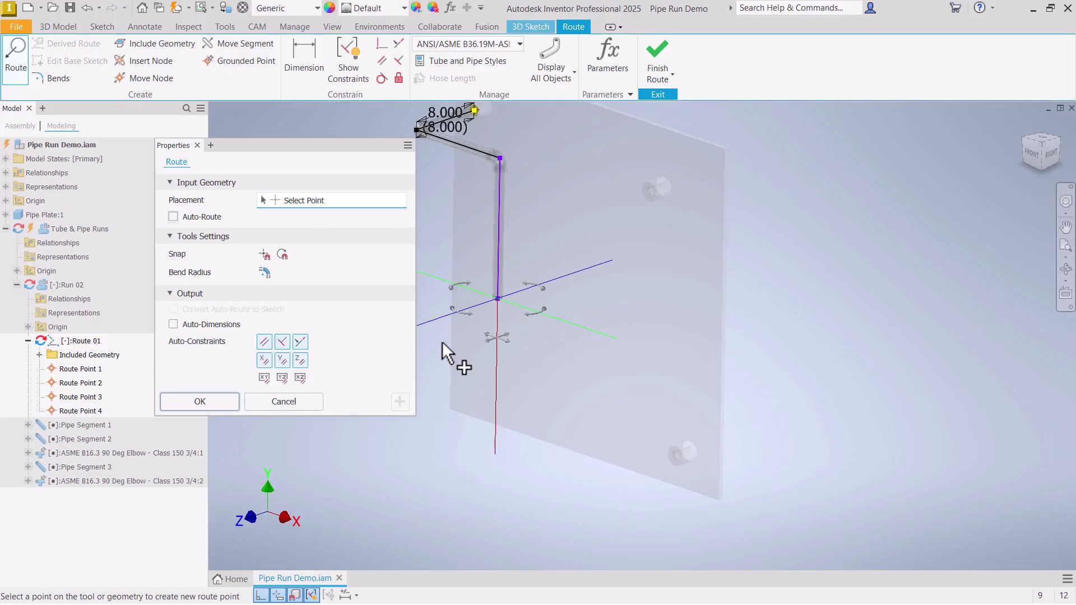
middle_drag(582, 341, 569, 325)
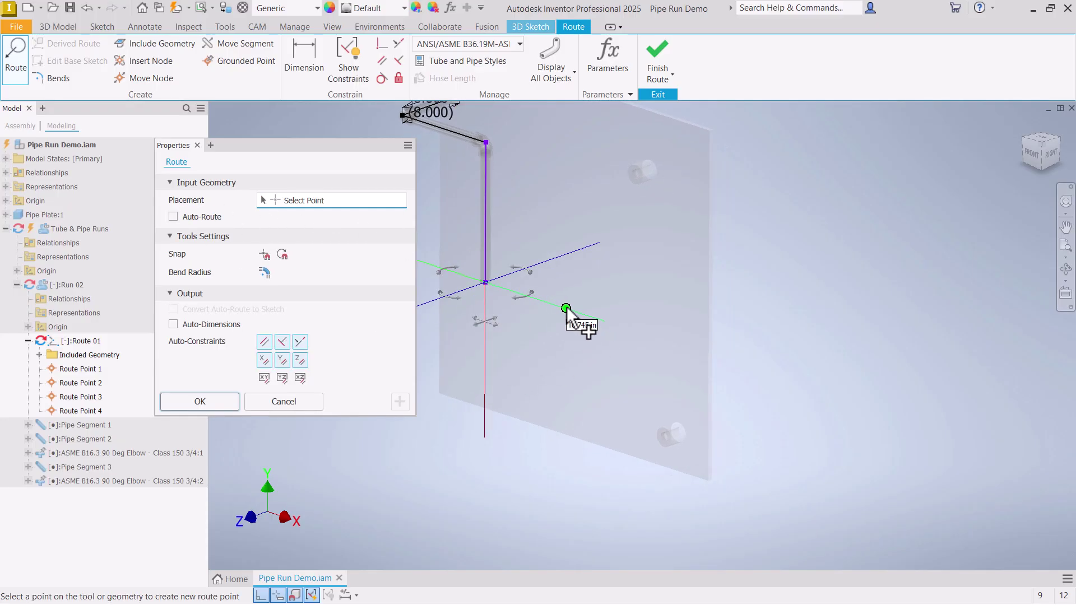
click(564, 307)
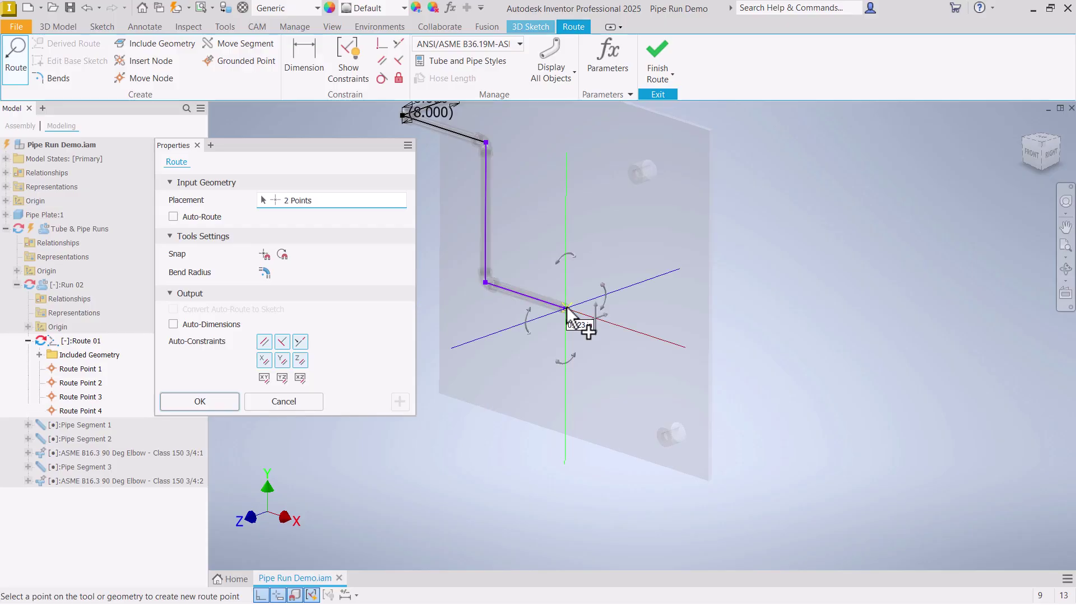
Extend the route with a vertical segment downward and a segment about 9.6 in long projecting away from the plate
click(565, 381)
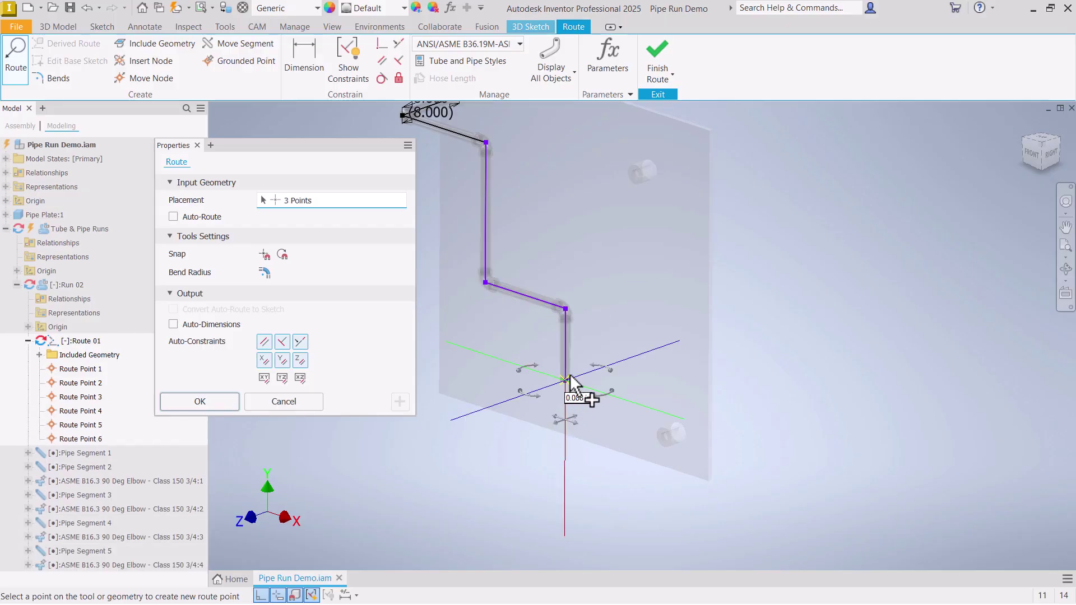
shift+middle_drag(515, 214, 576, 236)
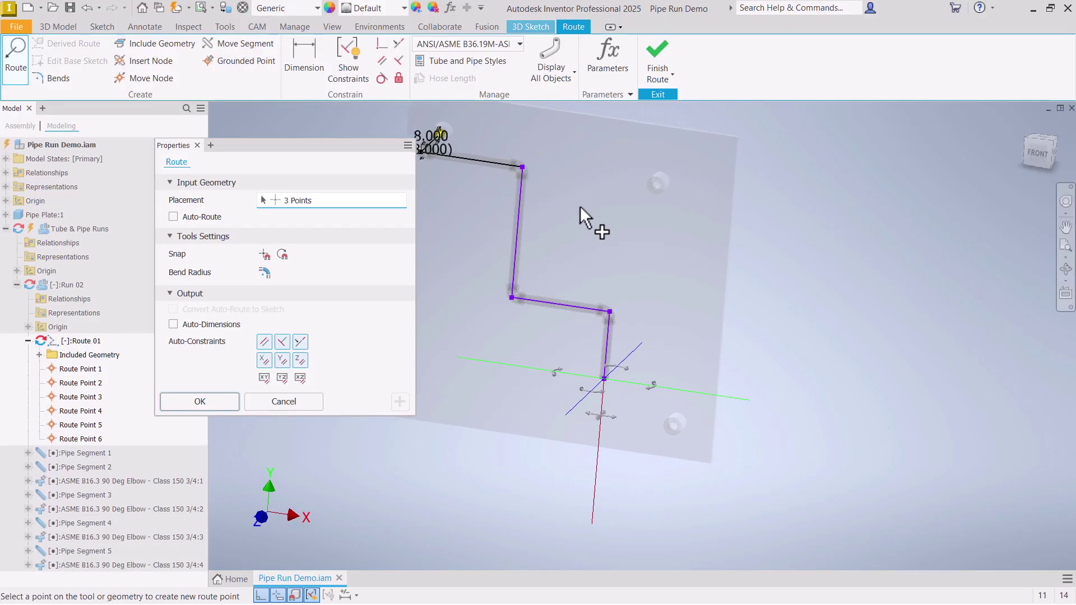
shift+middle_drag(596, 200, 562, 229)
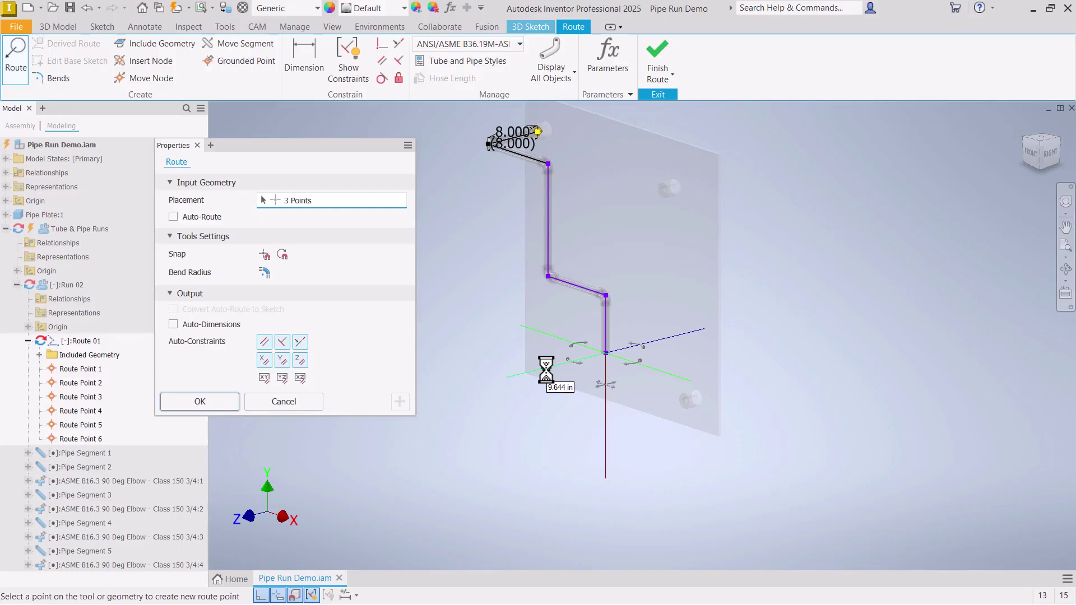
click(547, 367)
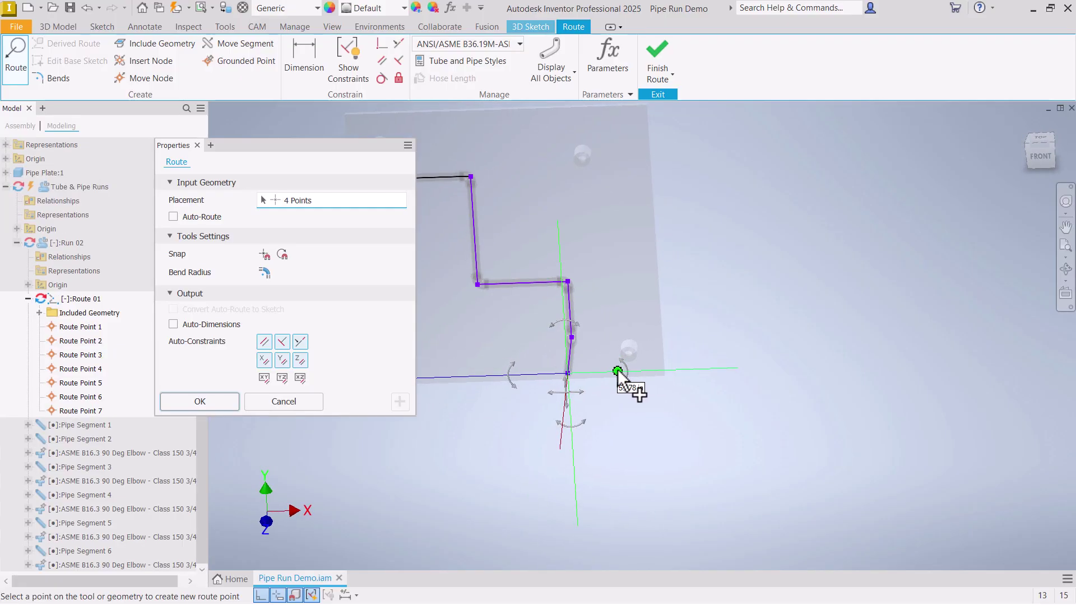
Add a short horizontal segment parallel to the plate toward the lower-right boss, and finish routing there
click(617, 372)
right_click(610, 397)
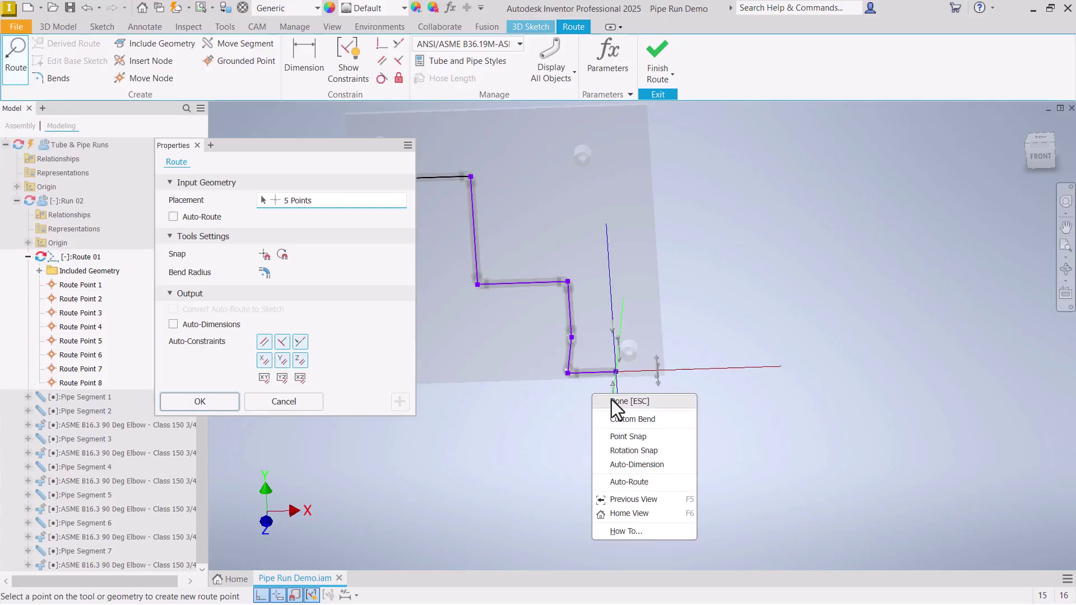
click(621, 401)
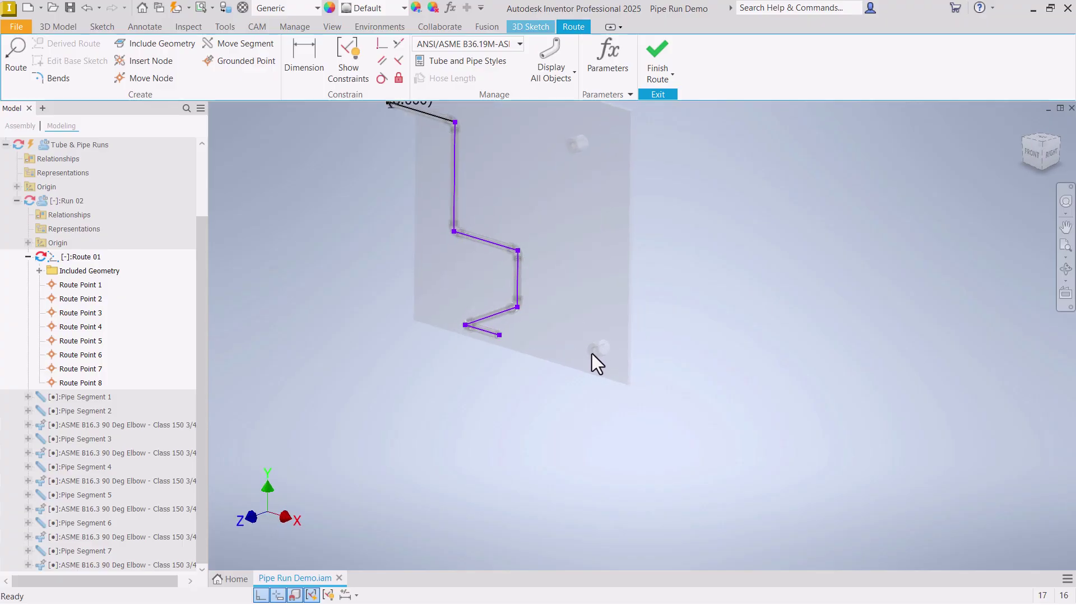
Try auto-routing from the last horizontal segment's free end to the threaded hole in the plate's lower-right boss
click(14, 55)
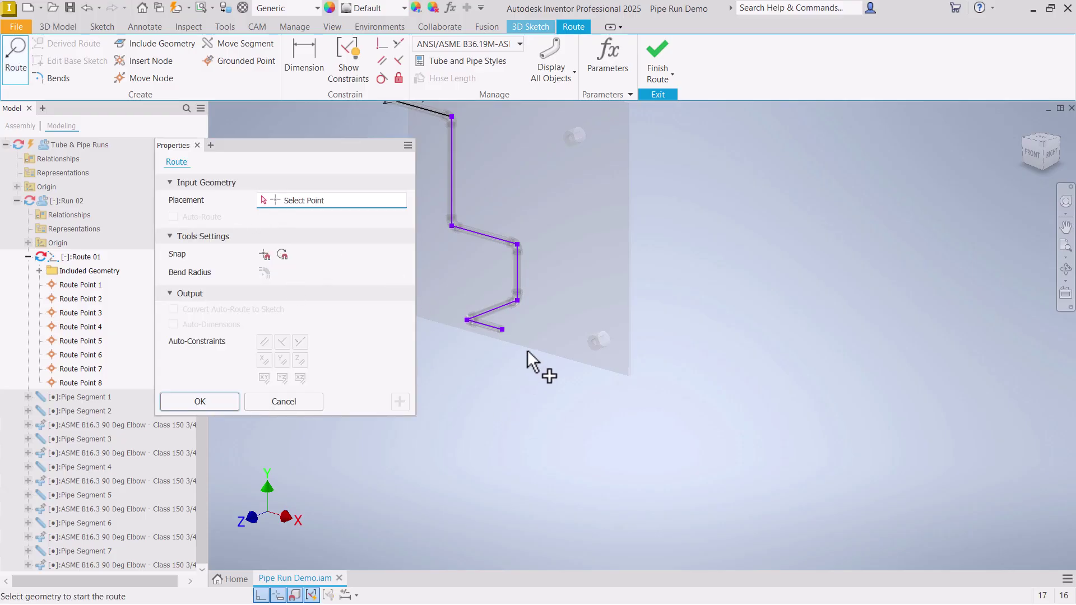
click(502, 330)
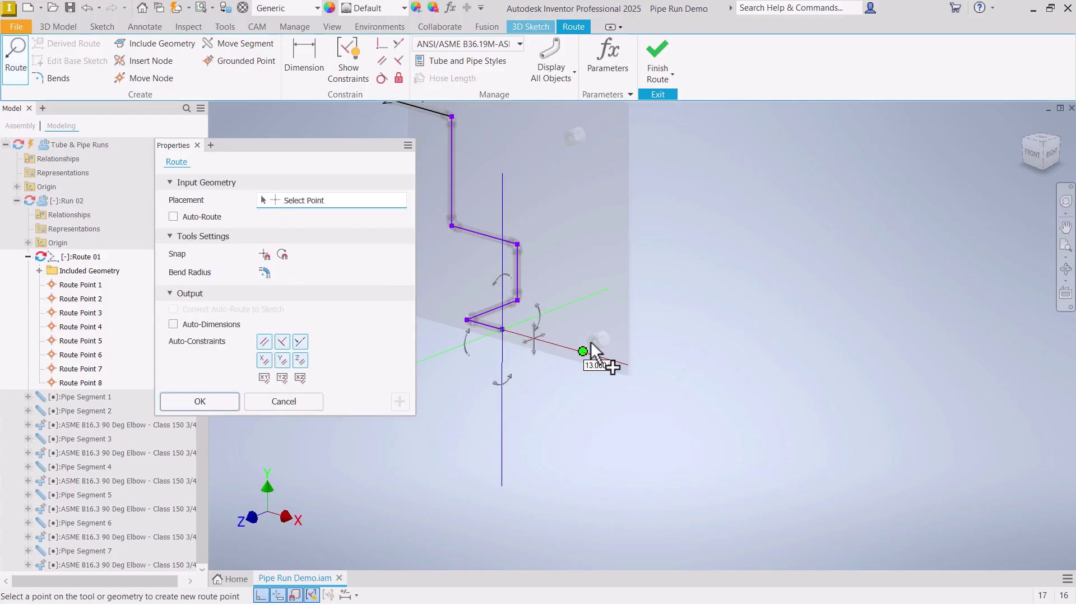
scroll(590, 344, up, 3)
scroll(591, 344, up, 5)
scroll(641, 358, down, 2)
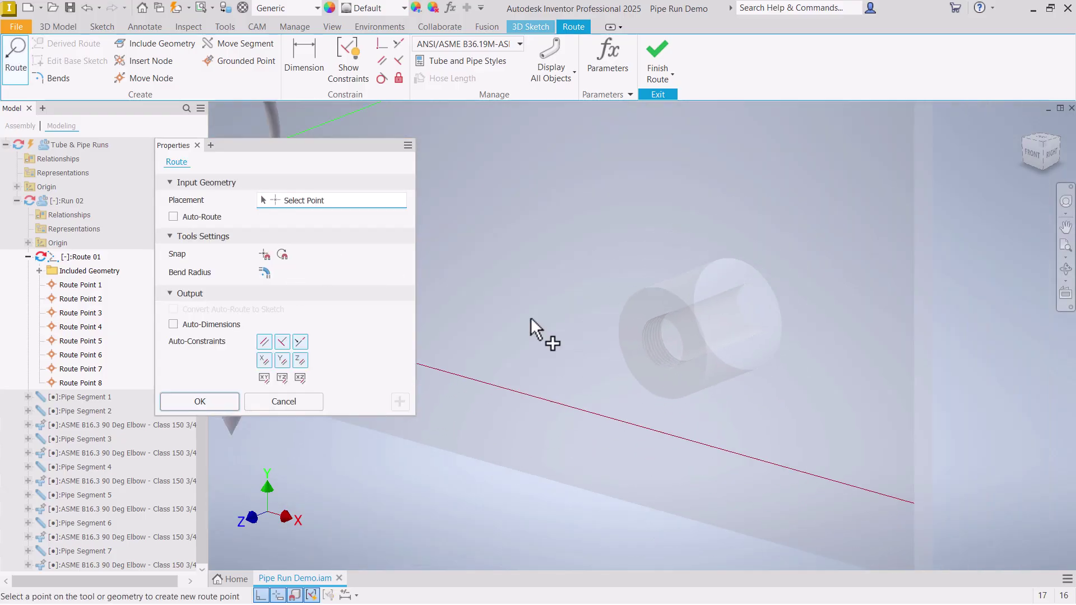
click(174, 216)
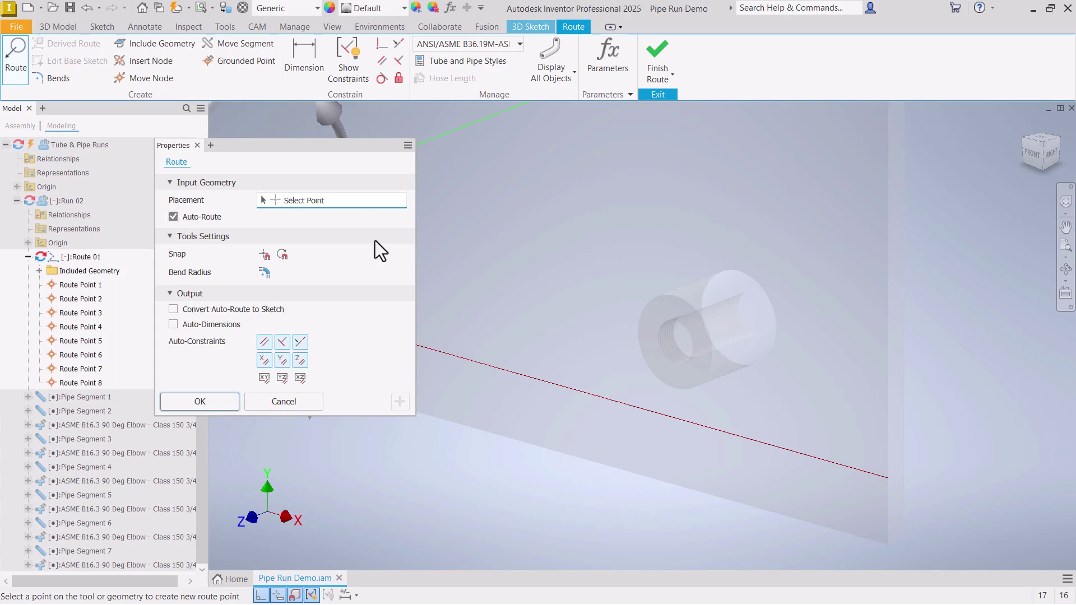
click(678, 343)
scroll(667, 335, down, 5)
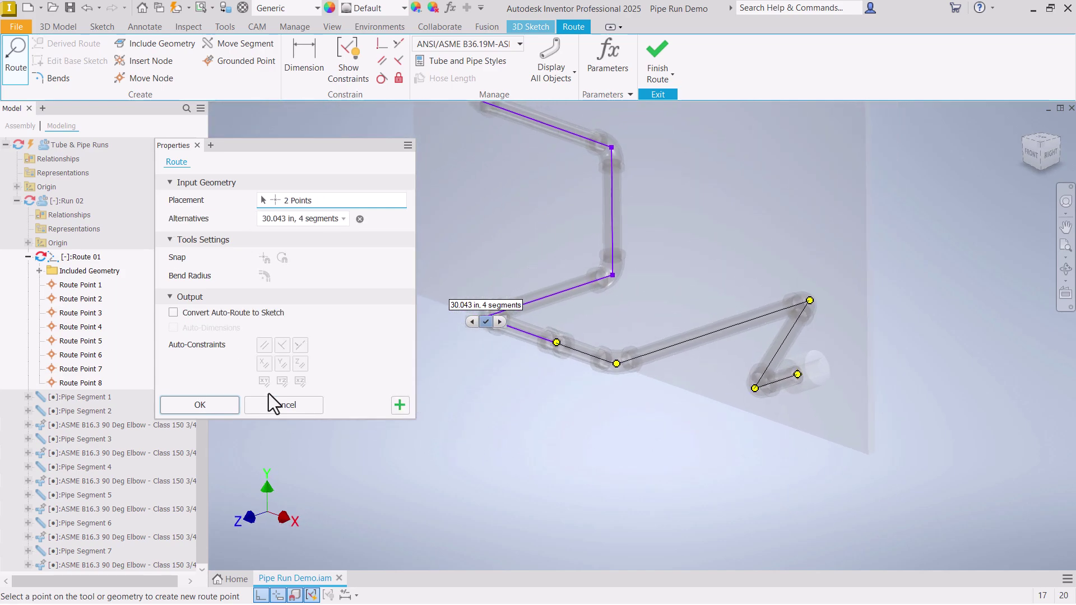
click(297, 404)
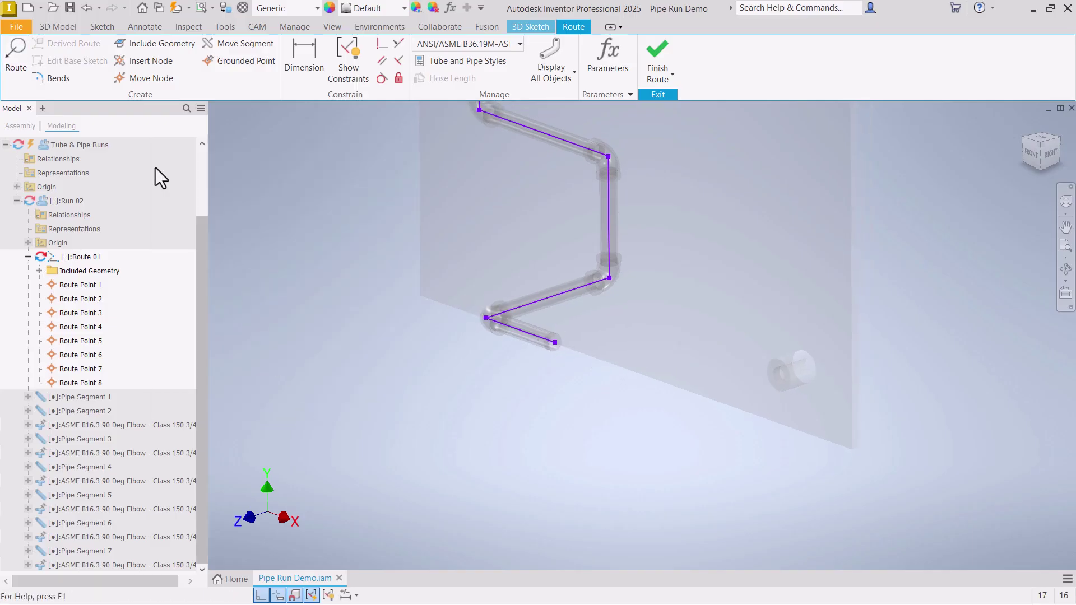
Route a separate segment about 2.8 in long straight out from the lower-right boss's threaded hole, and finish routing
click(17, 68)
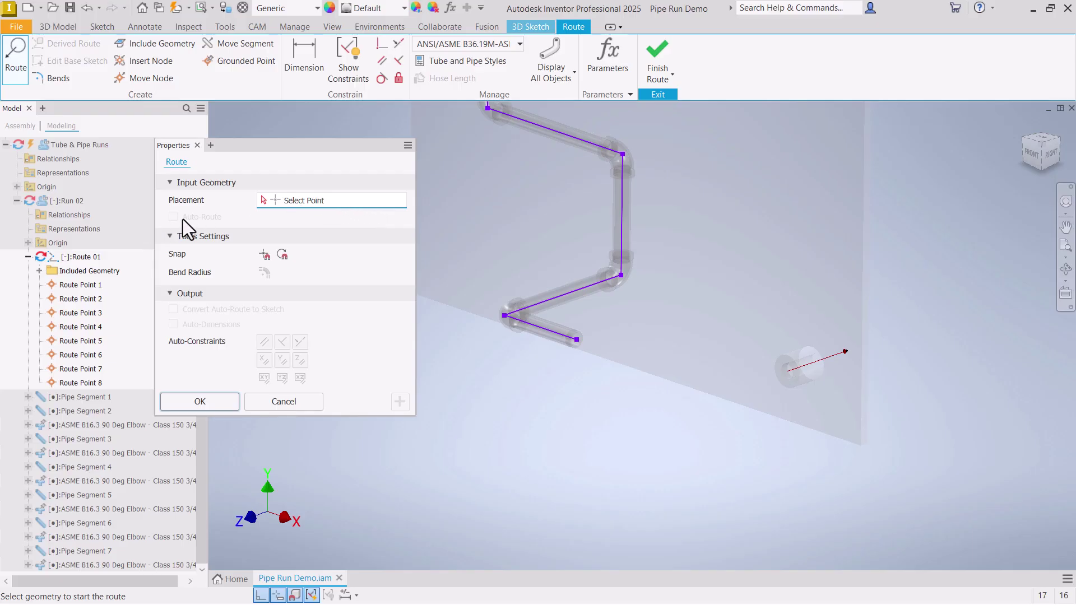
scroll(809, 403, up, 5)
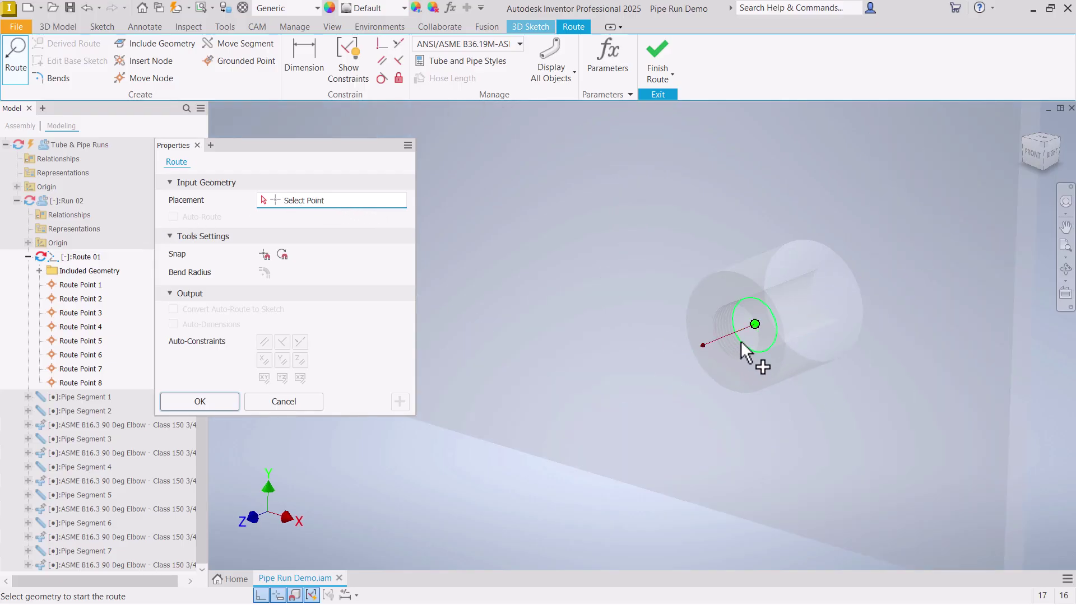
click(741, 343)
scroll(751, 355, down, 5)
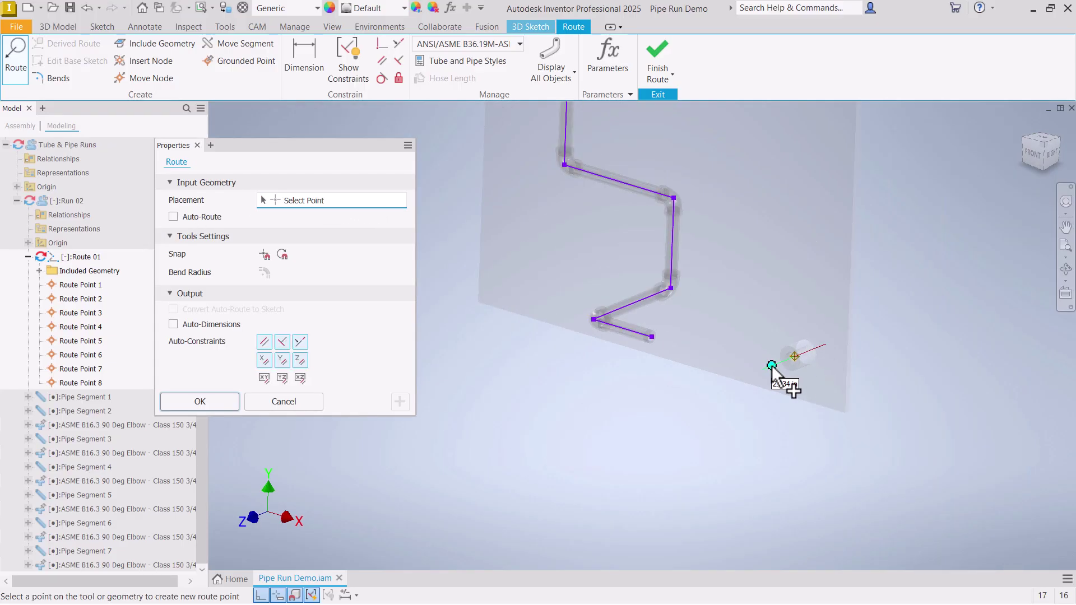
click(772, 365)
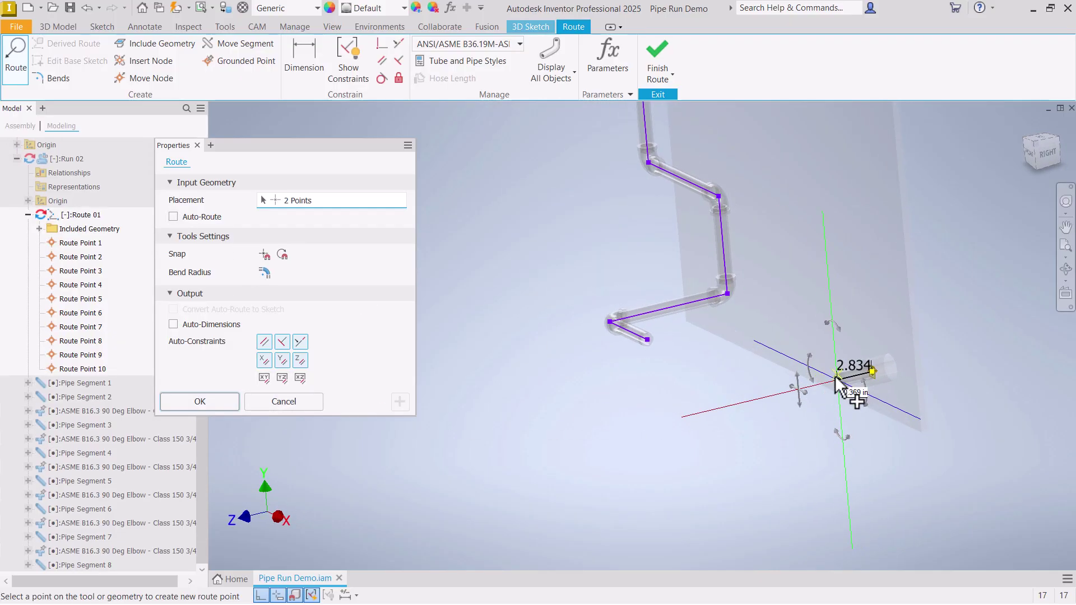
right_click(722, 397)
click(746, 405)
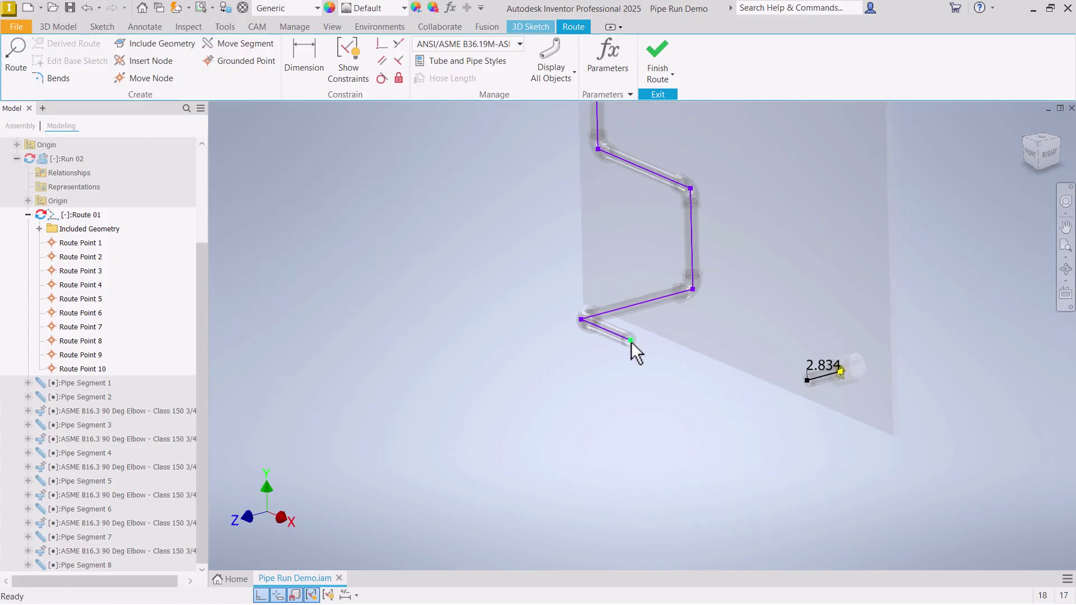
Delete the length dimension of the lower-right boss's segment and stretch its free end farther out from the plate
shift+middle_drag(630, 343, 512, 212)
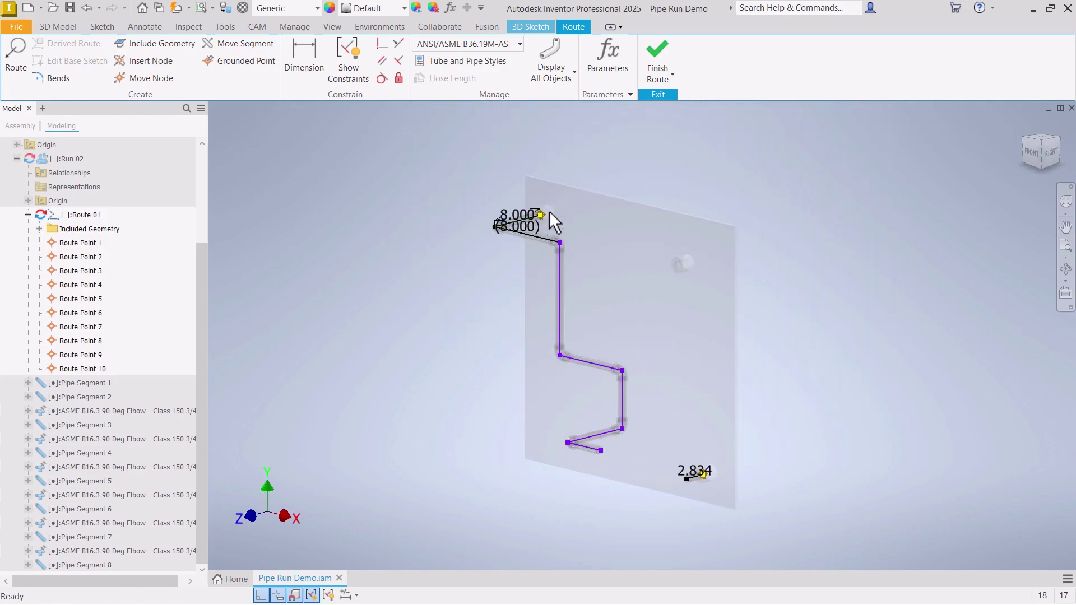
scroll(705, 476, up, 5)
click(696, 455)
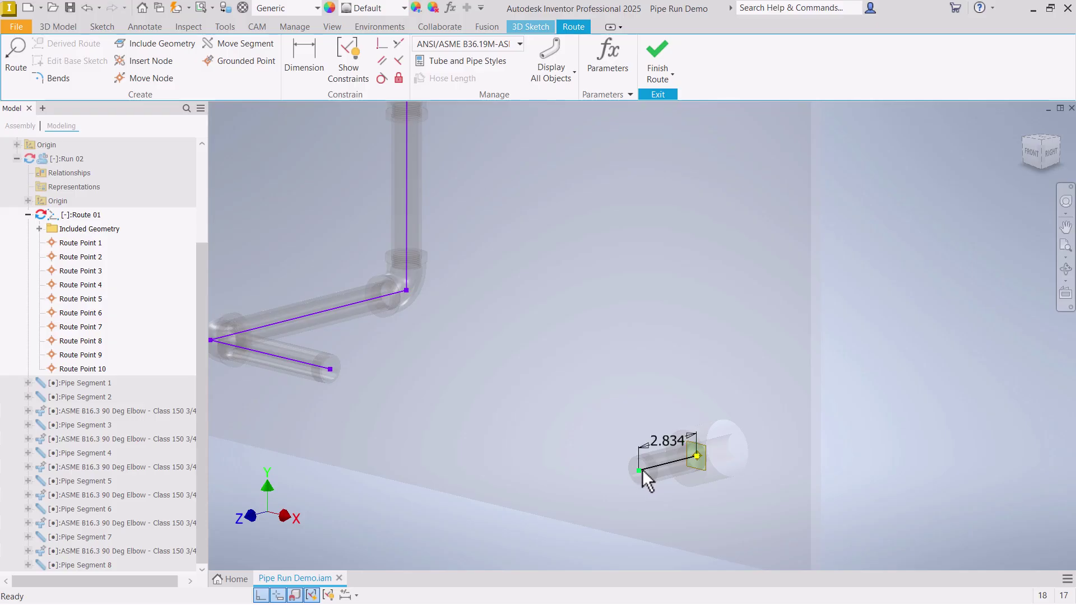
scroll(601, 218, down, 3)
scroll(605, 255, down, 2)
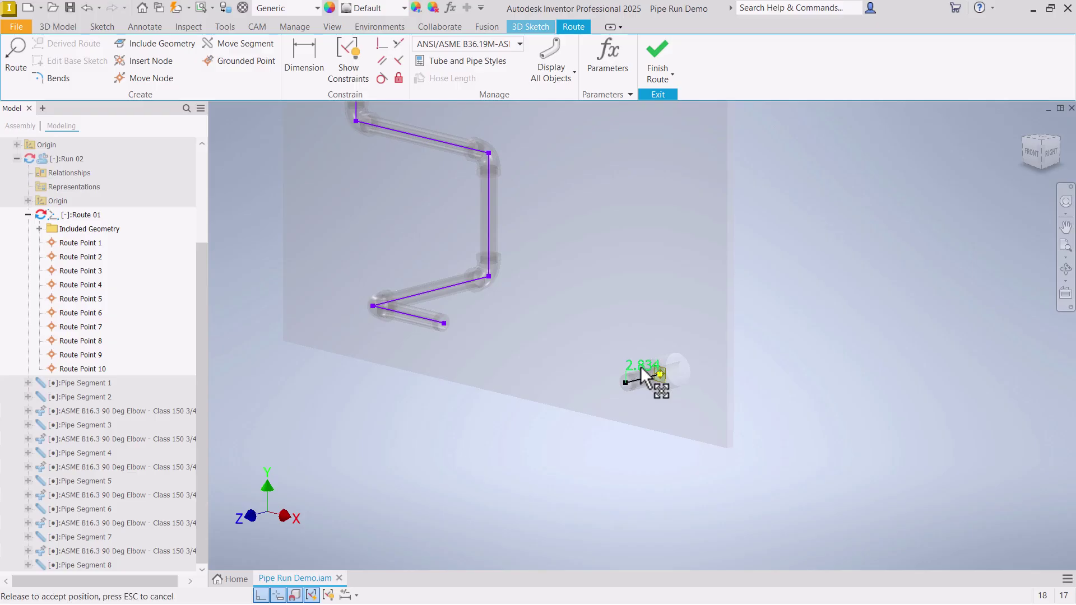
drag(641, 368, 640, 368)
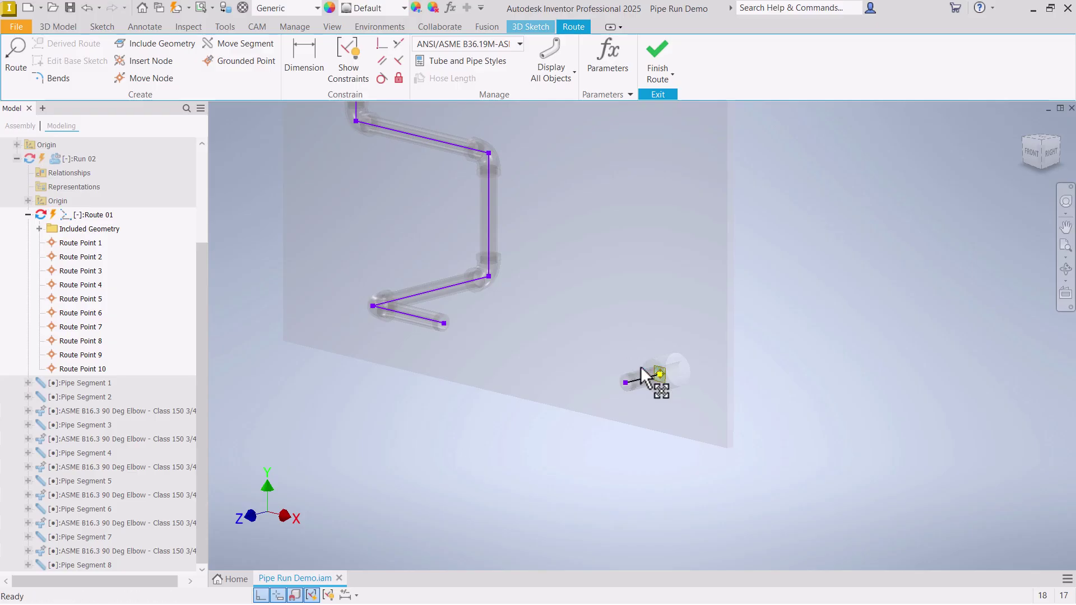
right_click(617, 337)
key(Escape)
drag(621, 388, 510, 413)
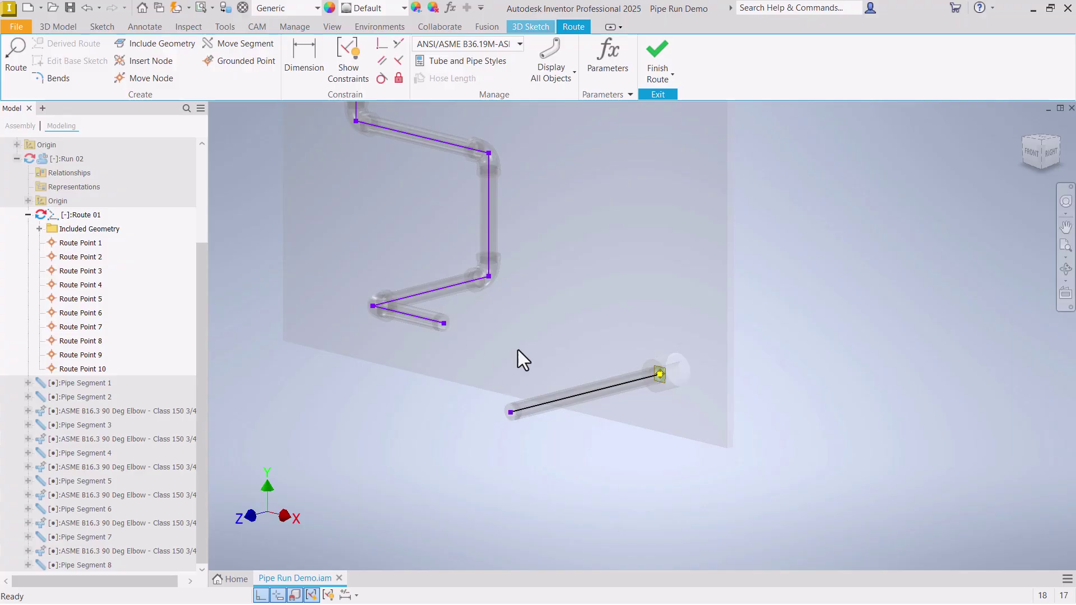
Join the main route's free end to the free end of the lower-right boss's segment with a Coincident constraint
click(382, 46)
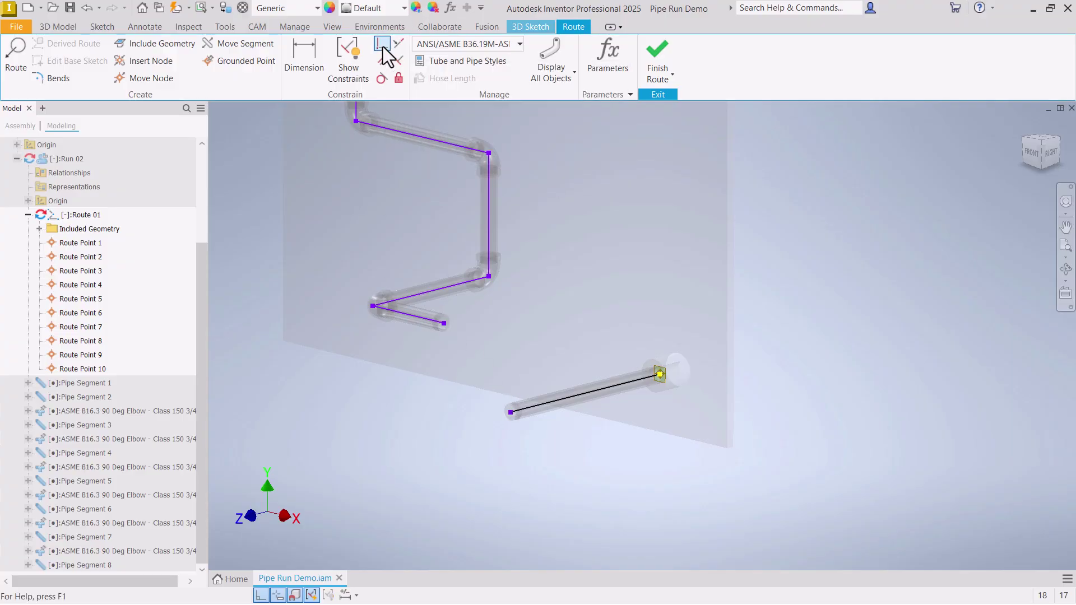
click(445, 324)
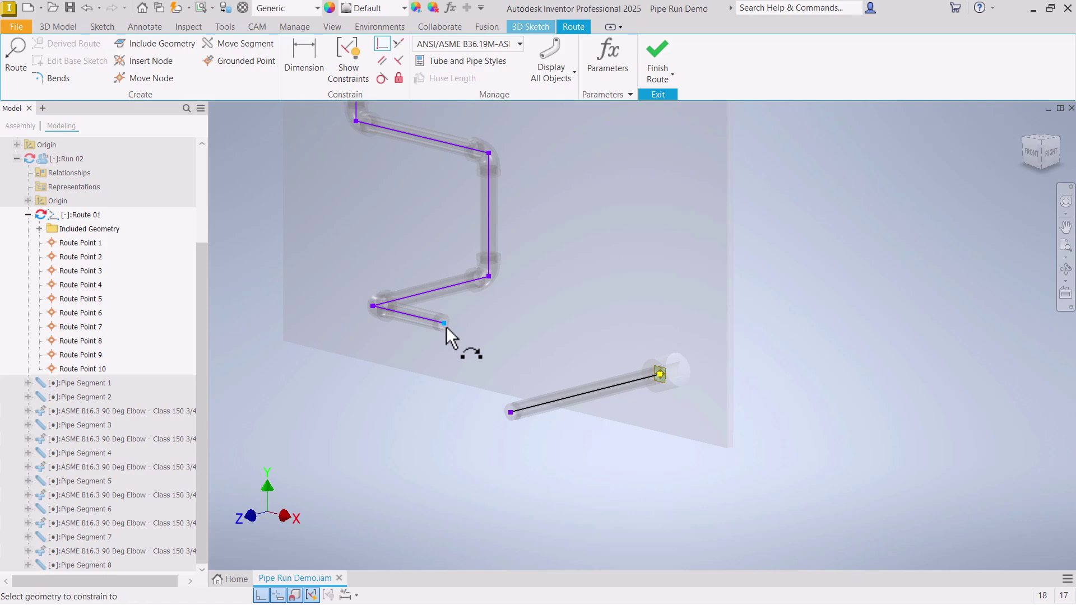
click(510, 413)
right_click(522, 317)
click(580, 298)
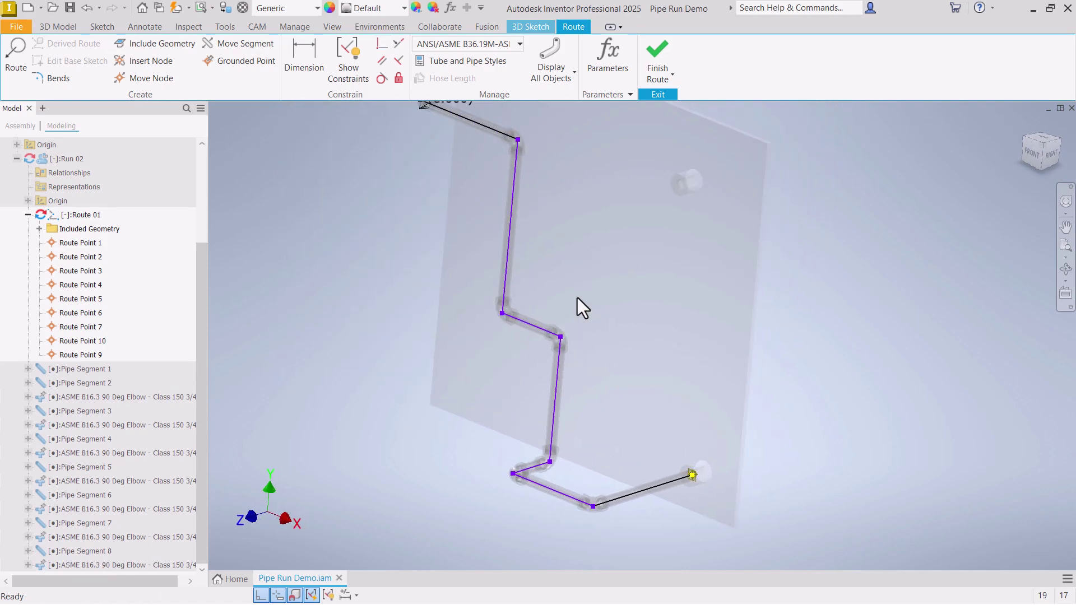
Dimension the upper horizontal segment to 12 in and the vertical segment below it to 16 in
click(300, 53)
click(453, 197)
click(447, 221)
text(11.5403304)
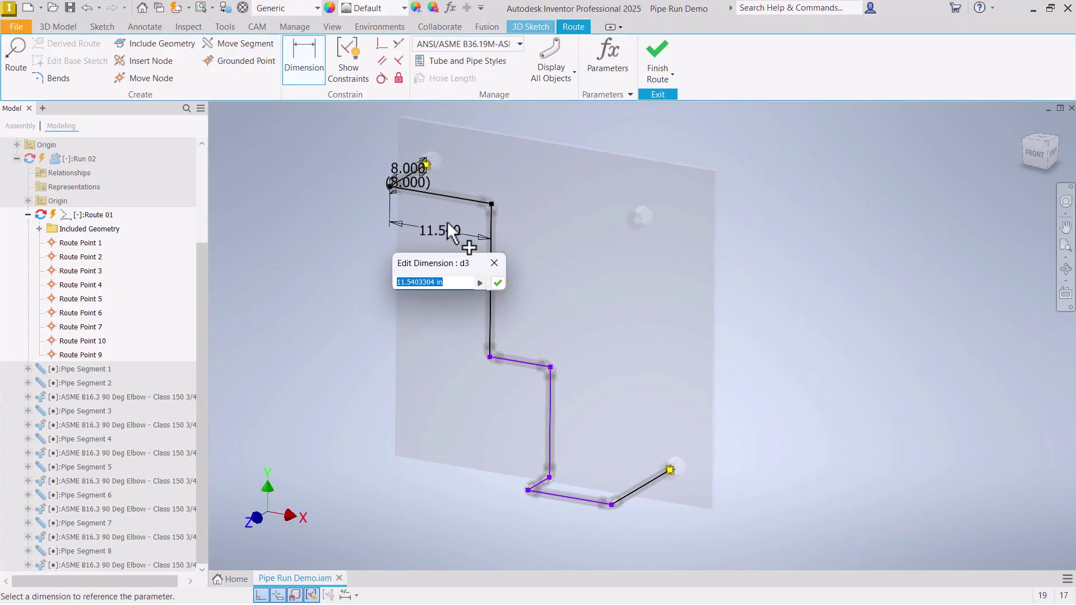
text(2)
key(Return)
click(475, 275)
click(451, 274)
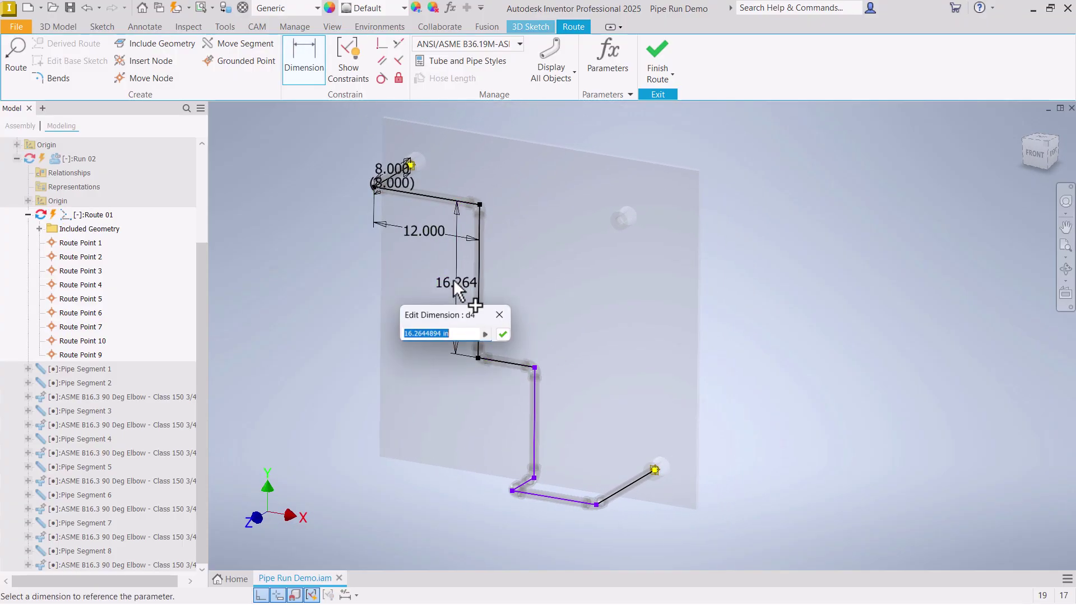
text(16)
key(Return)
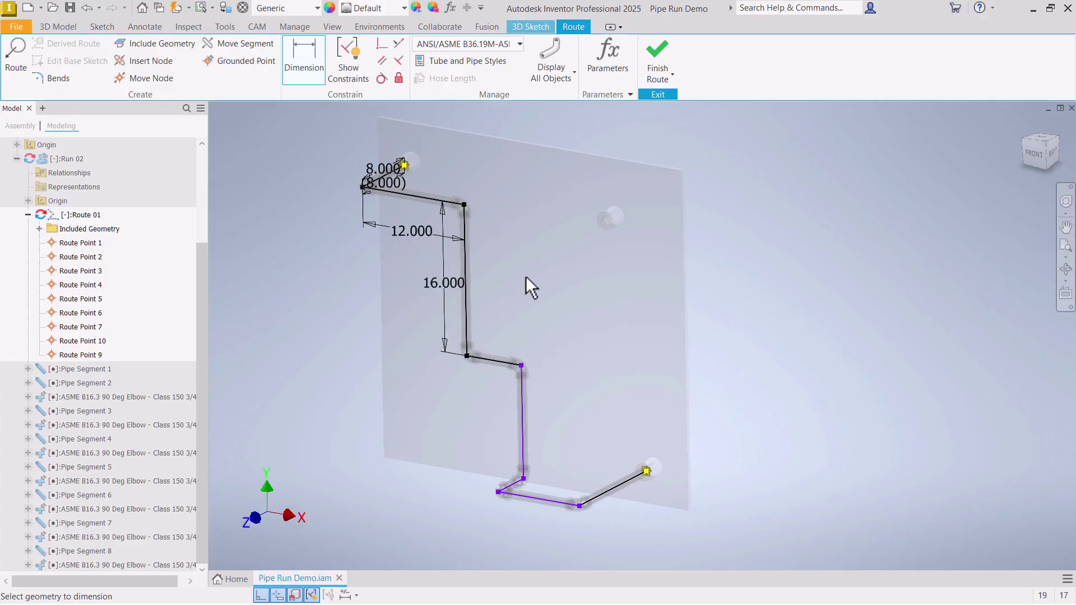
Dimension the middle horizontal segment between the two vertical segments to 6 in
click(487, 360)
click(491, 386)
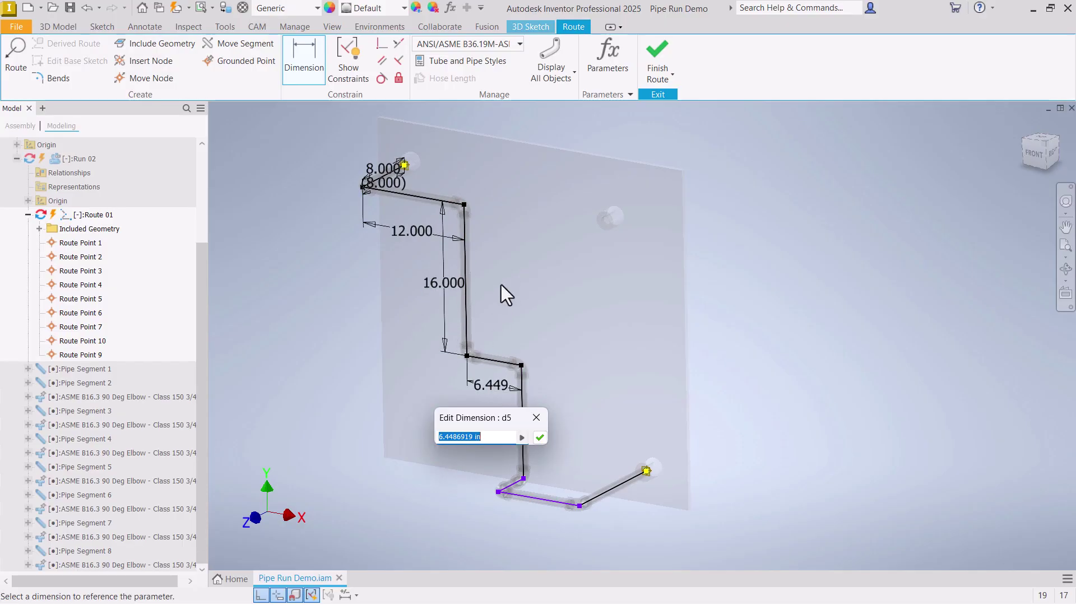
text(6)
key(Return)
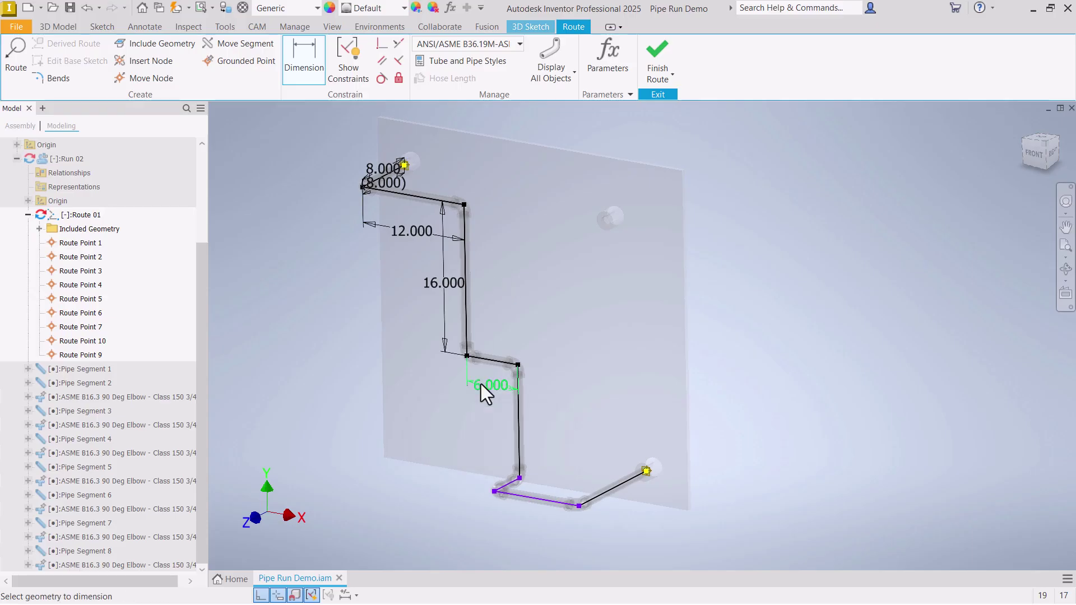
Add a driven length dimension to the lower vertical segment and place it beside the pipe
click(518, 418)
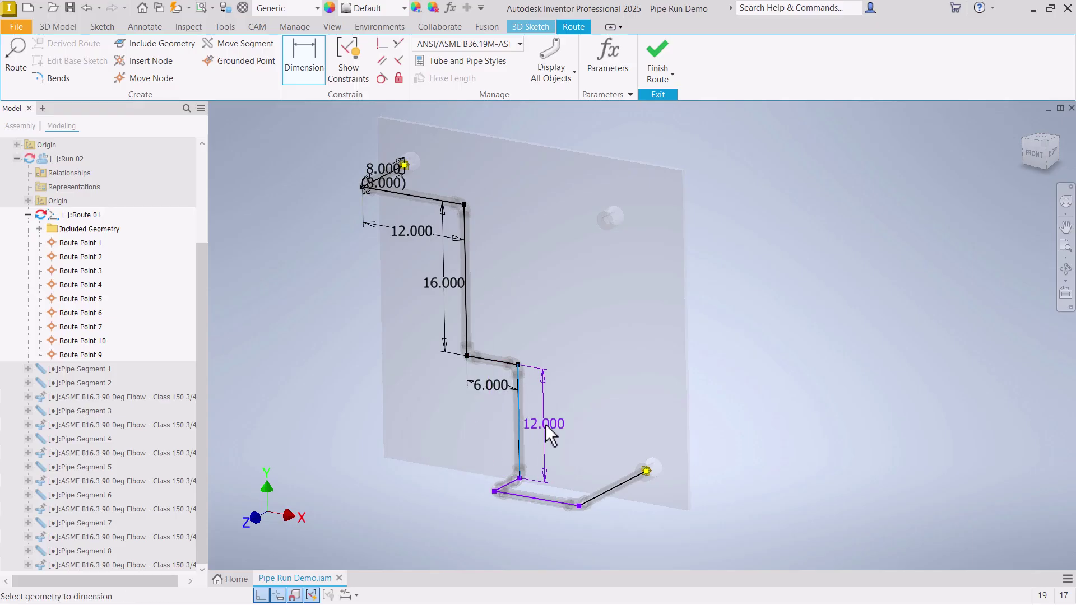
click(546, 427)
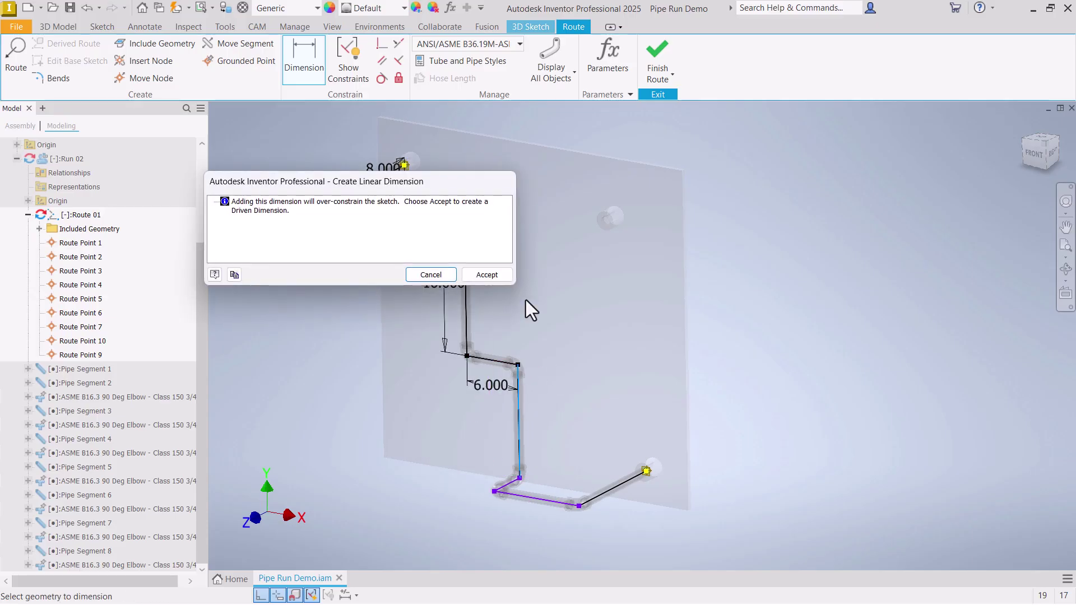
click(488, 276)
click(533, 327)
scroll(540, 452, up, 3)
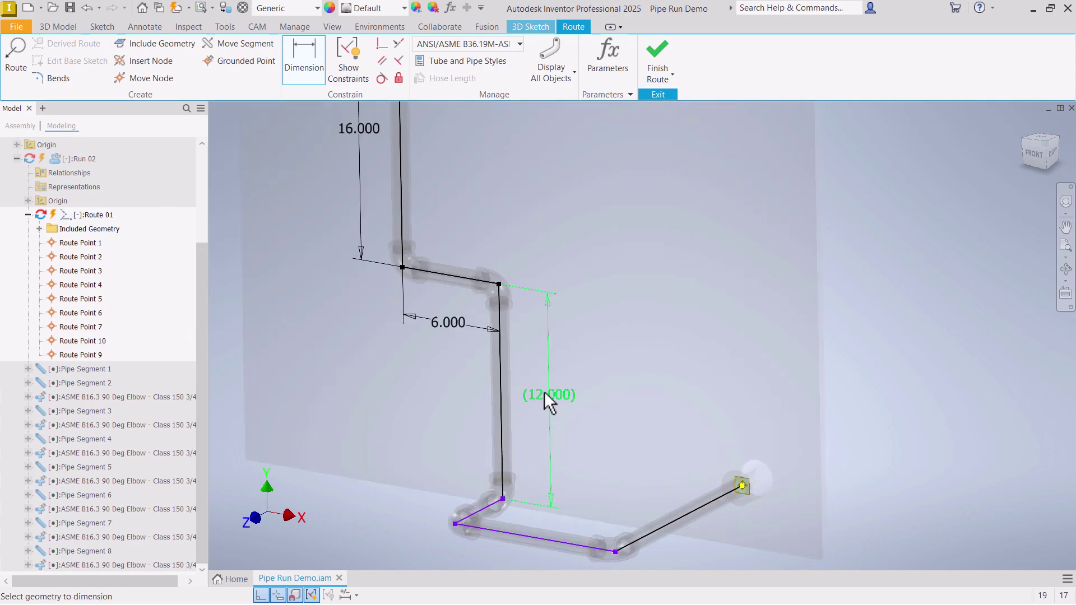
scroll(603, 379, down, 3)
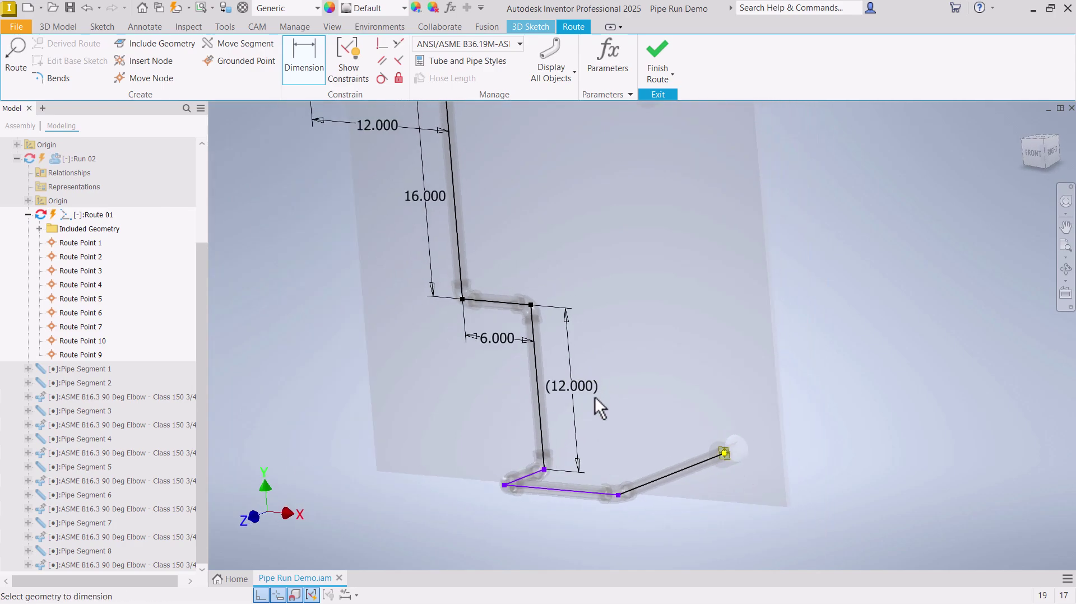
shift+middle_drag(576, 353, 409, 190)
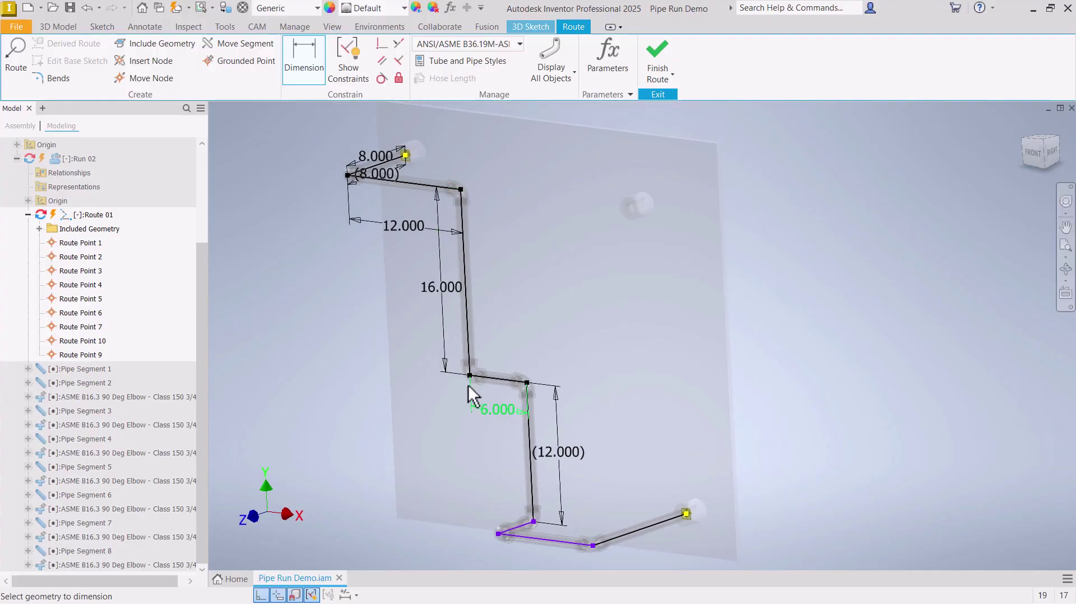
Dimension the short segment running forward from the foot of the lower vertical segment to 6 in and end the Dimension command
shift+middle_drag(461, 371, 367, 187)
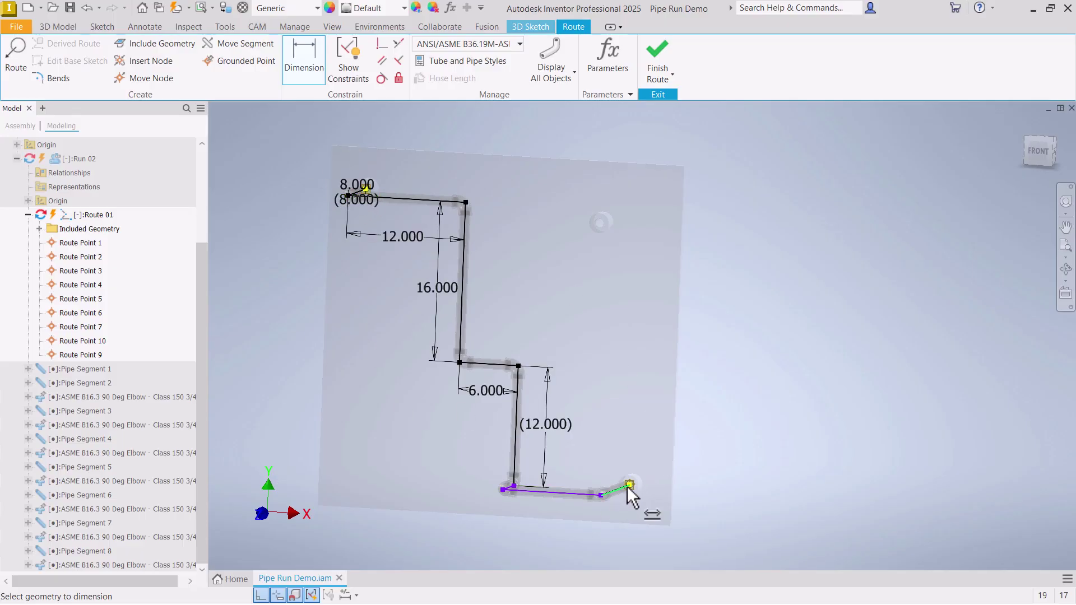
shift+middle_drag(626, 487, 533, 461)
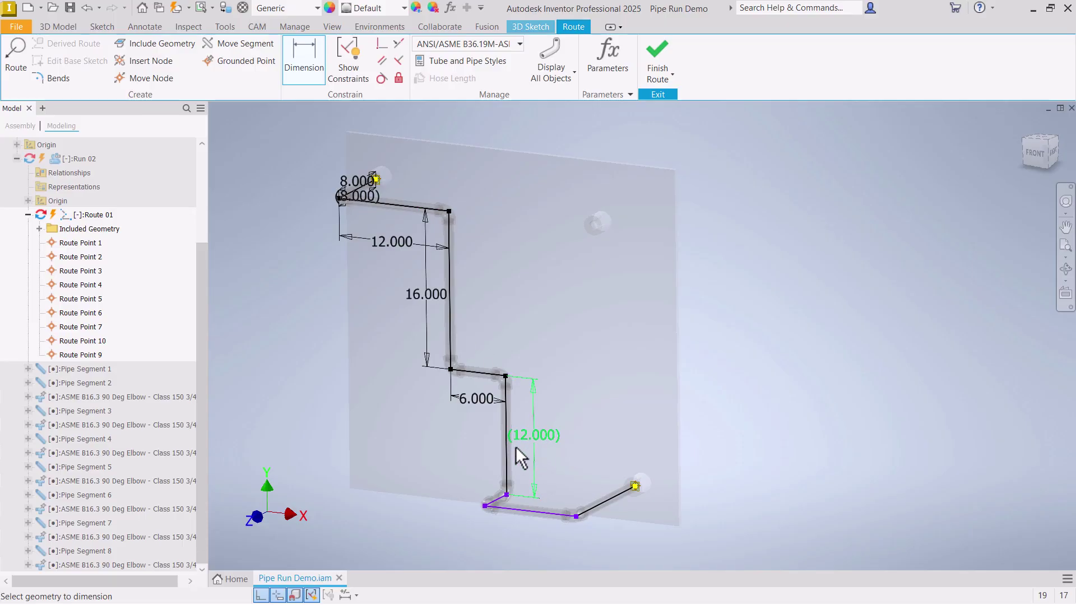
shift+middle_drag(507, 451, 509, 450)
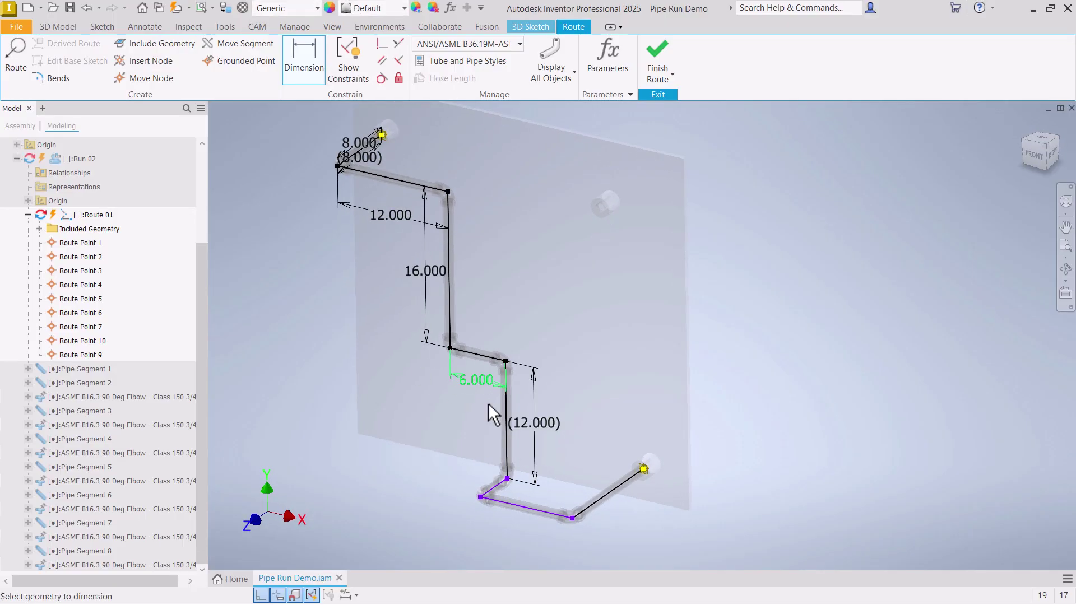
scroll(492, 522, down, 3)
click(502, 457)
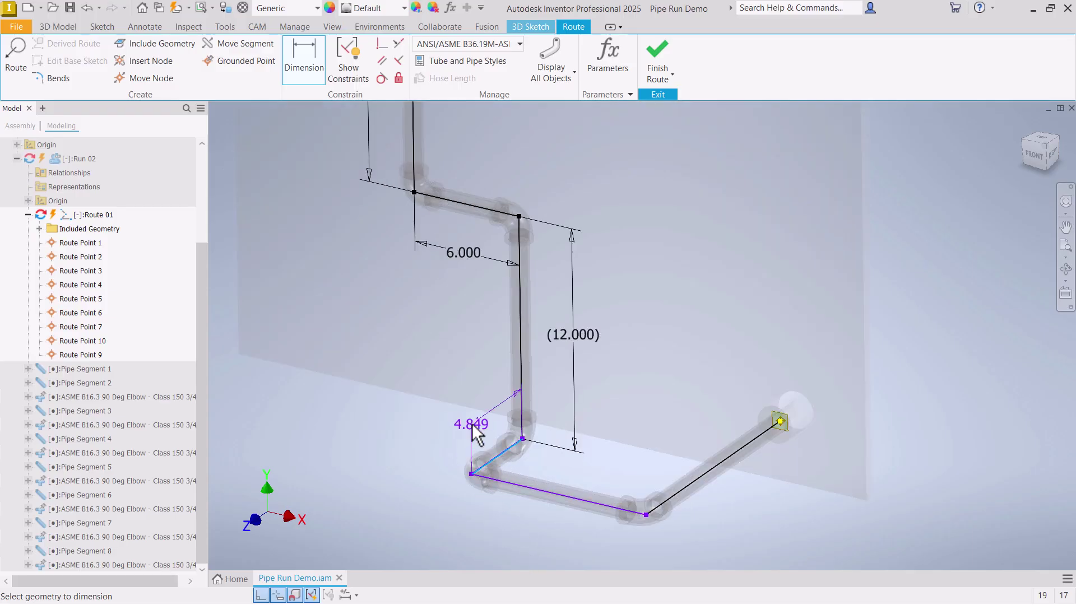
click(476, 428)
text(6)
key(Return)
scroll(506, 338, up, 2)
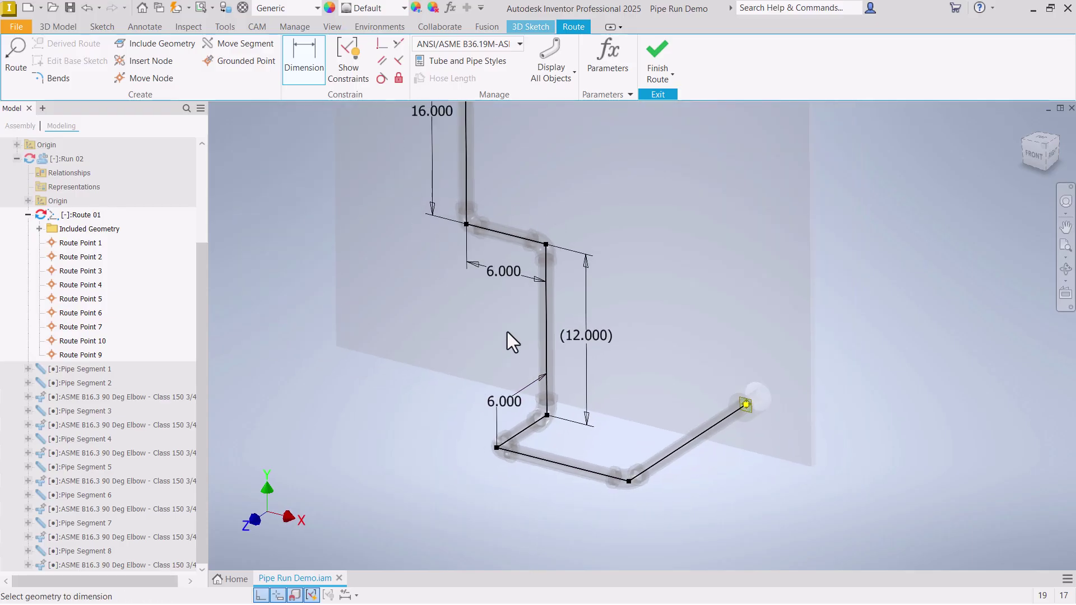
scroll(602, 435, up, 1)
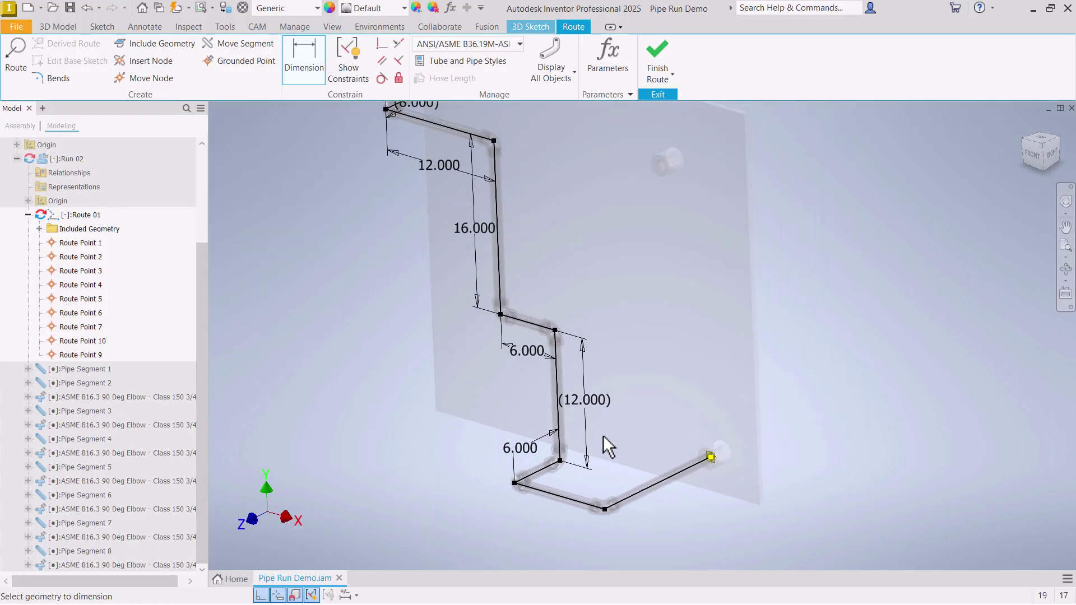
right_click(665, 332)
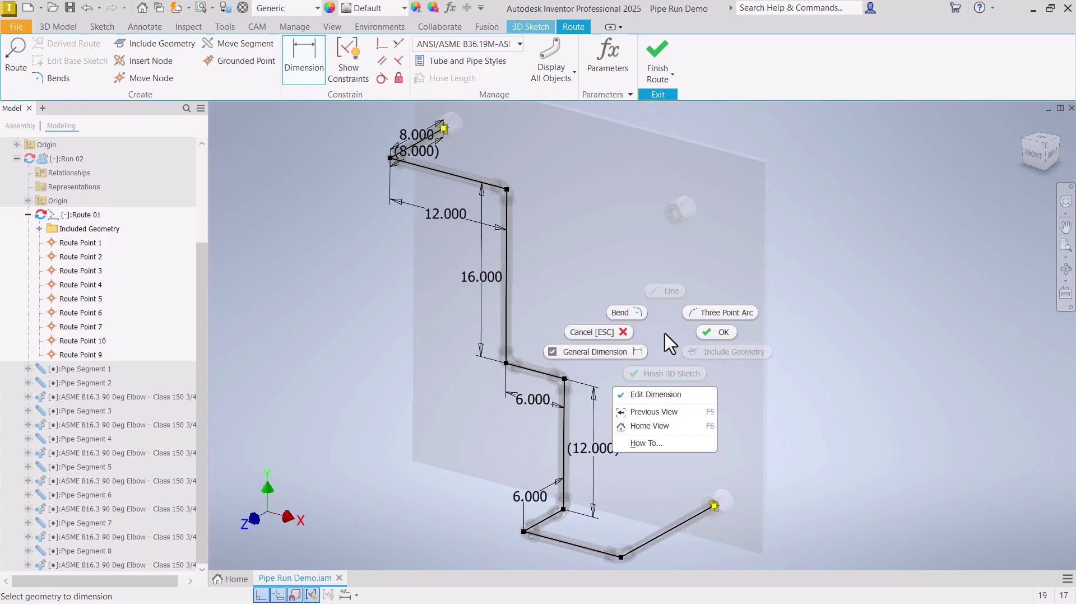
click(717, 332)
Finish editing the route and the pipe run
scroll(723, 340, down, 3)
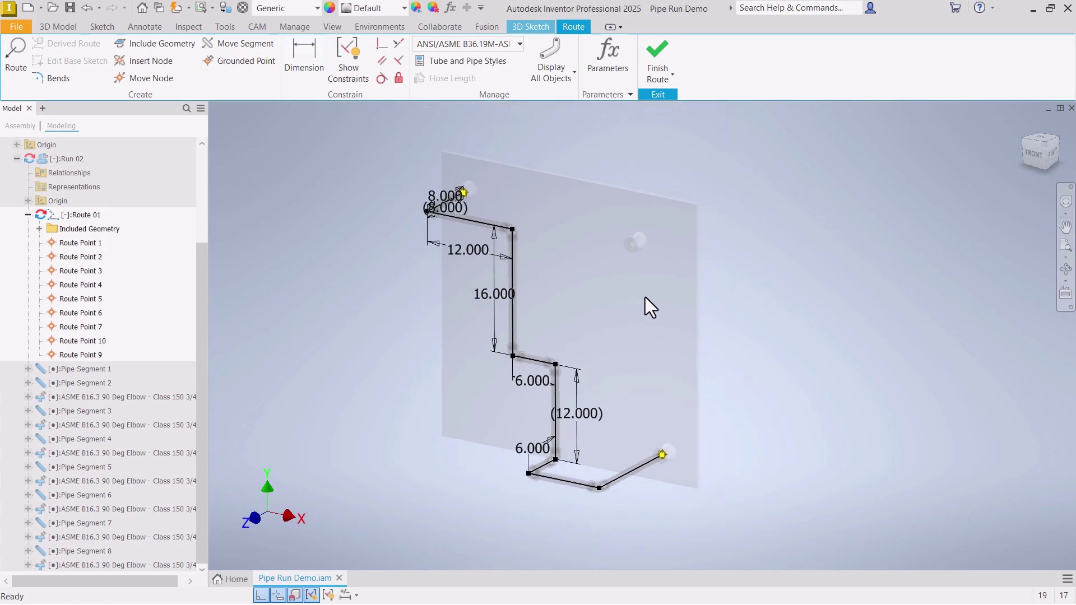
click(657, 41)
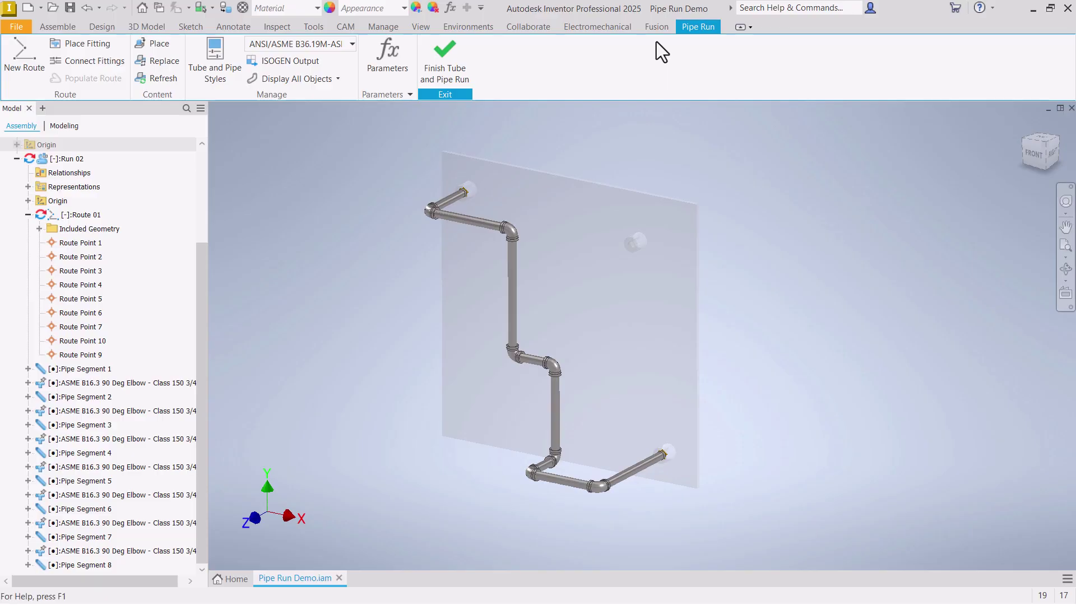
click(448, 53)
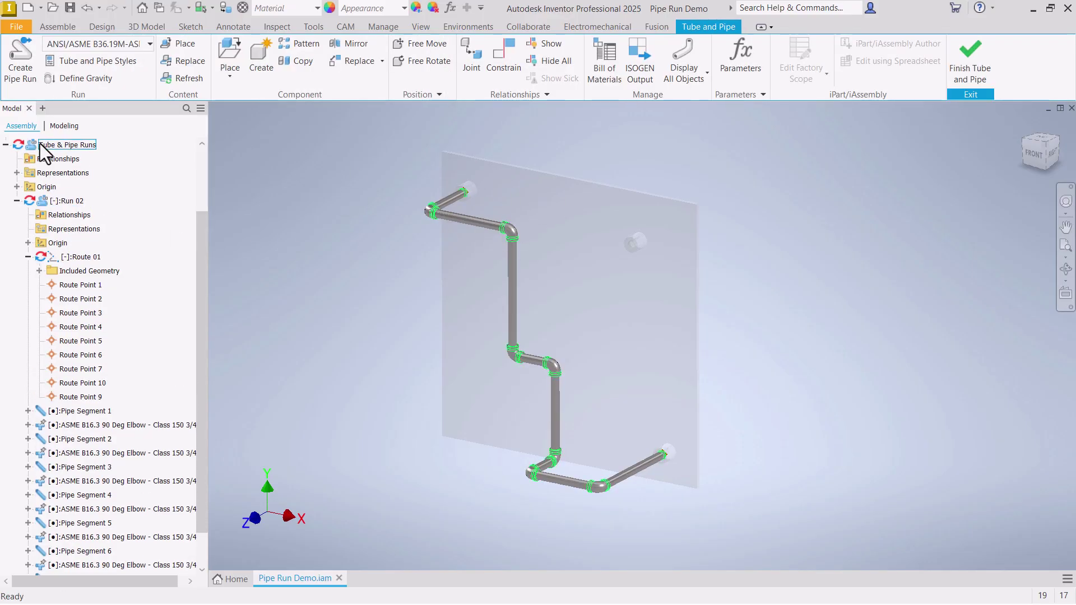
Collapse the Tube & Pipe Runs branch, leave the Tube and Pipe environment, and save the assembly
scroll(52, 226, up, 2)
click(62, 229)
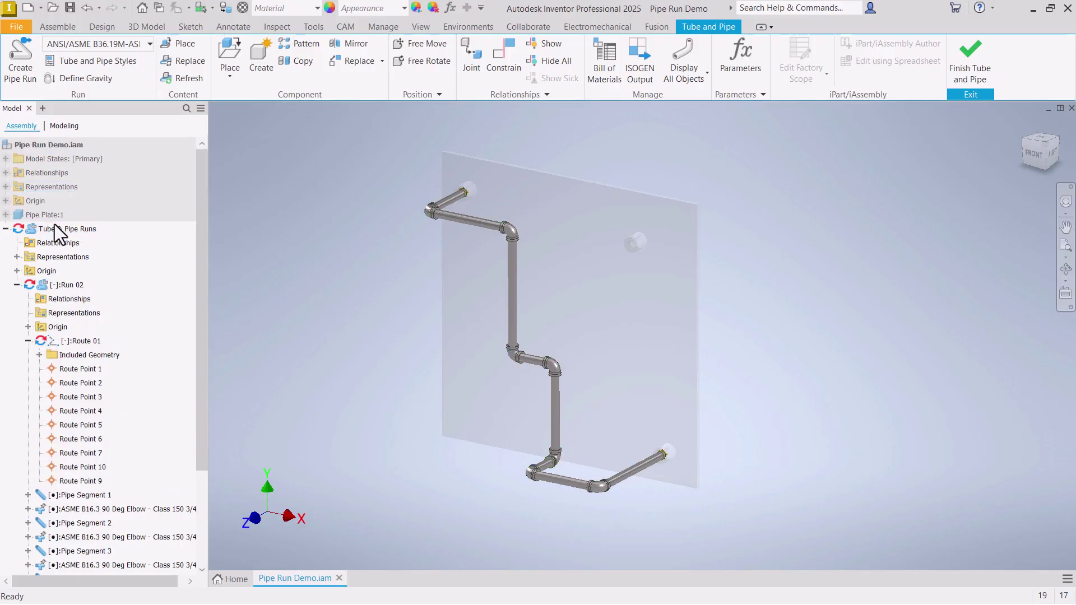
click(6, 229)
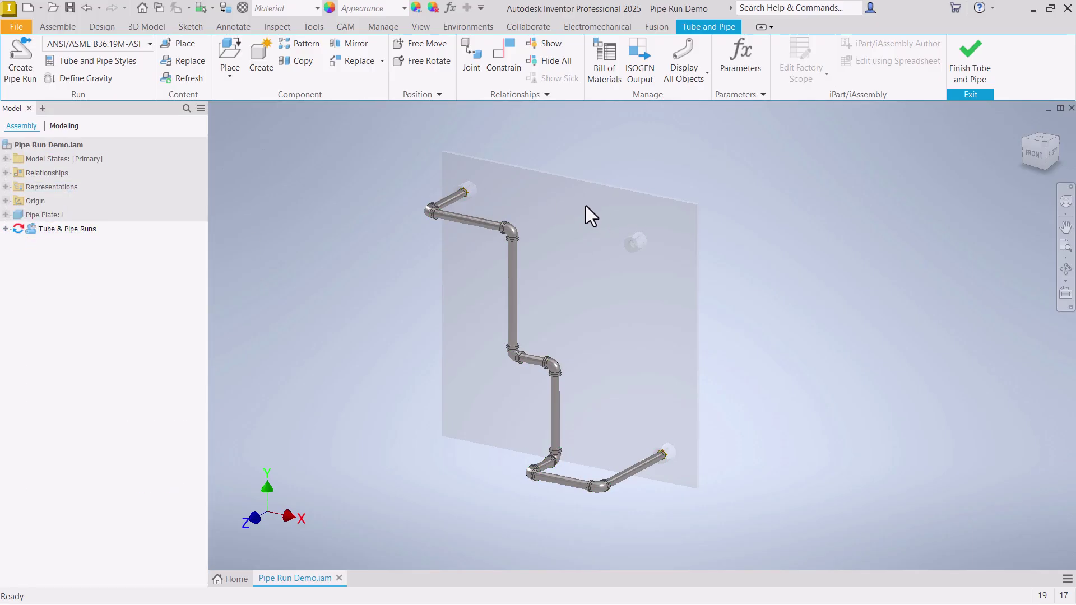
click(972, 50)
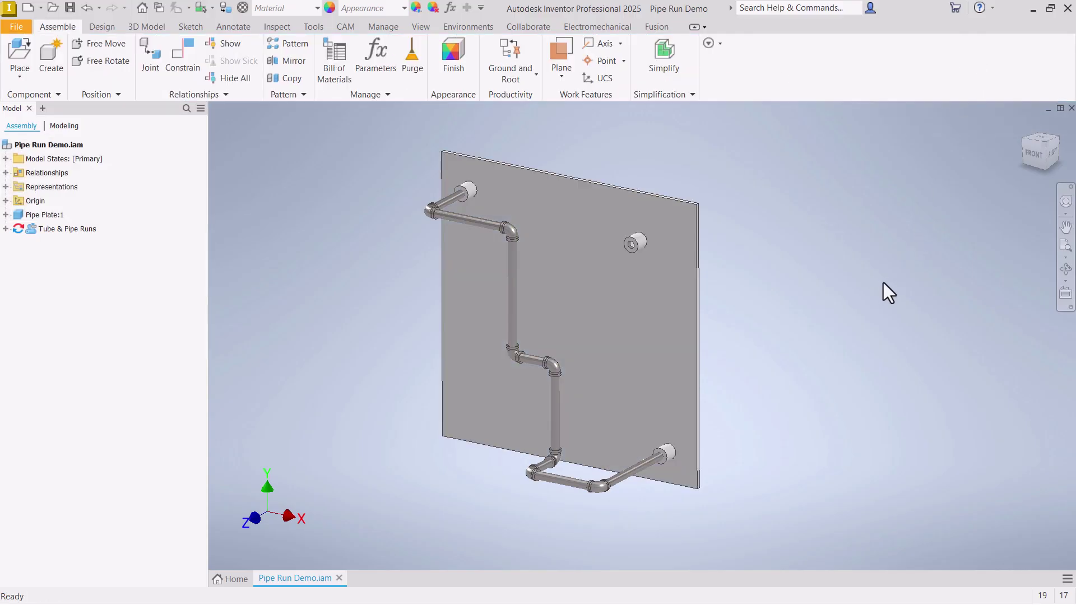
click(70, 8)
click(870, 202)
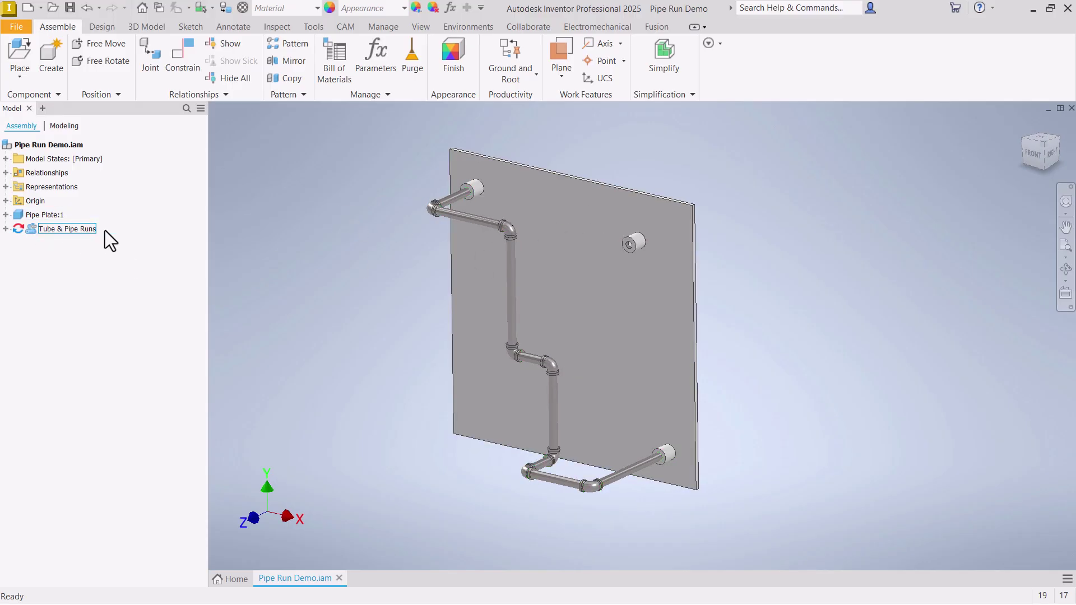
Reopen Route 01 of Run 02 for editing from the Tube & Pipe Runs assembly
double_click(31, 230)
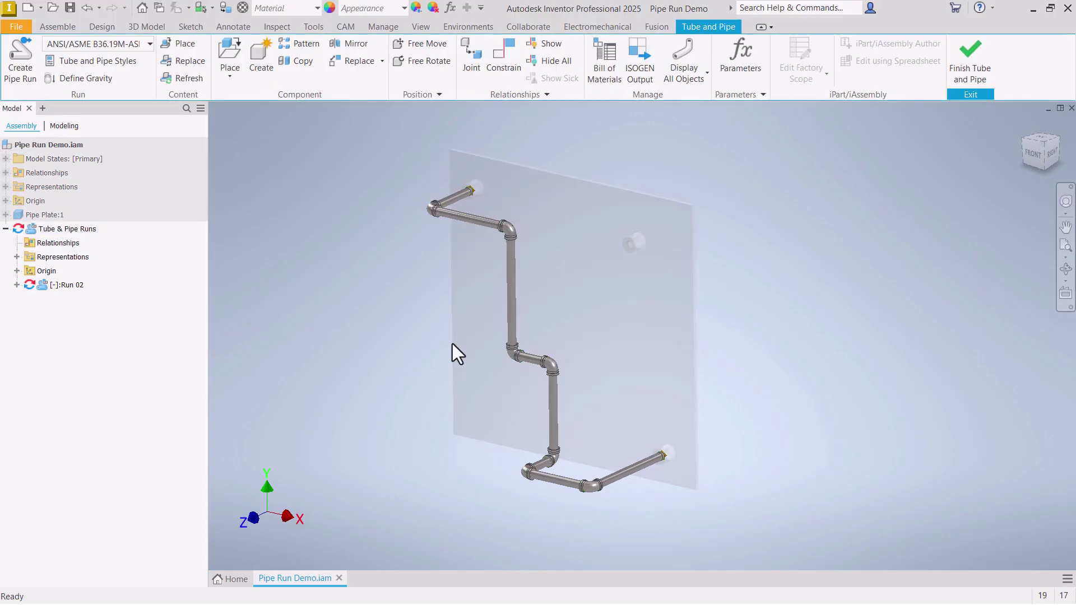
click(66, 287)
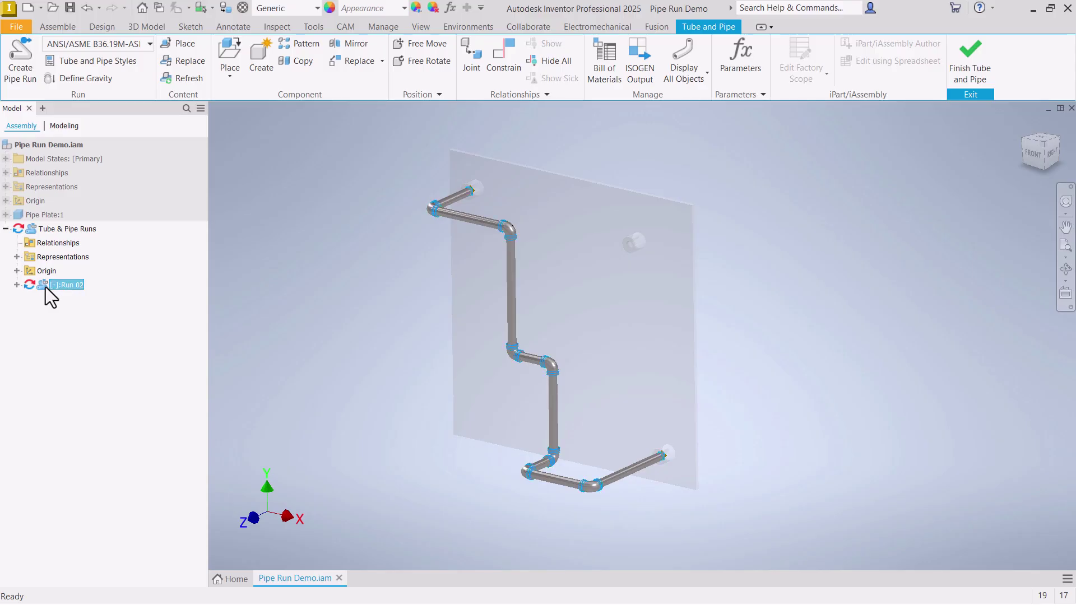
double_click(44, 287)
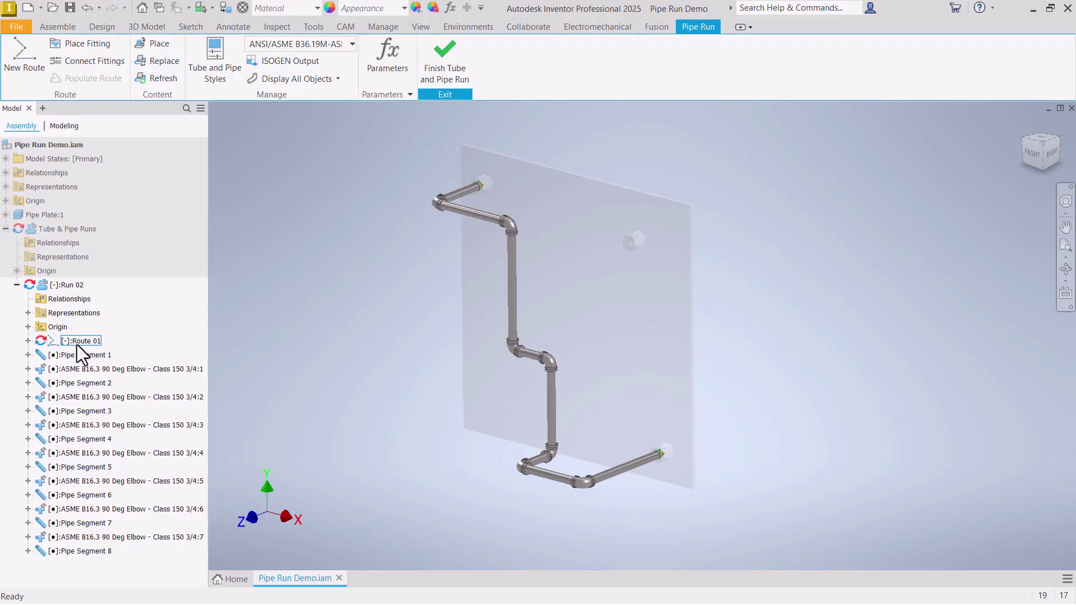
double_click(63, 343)
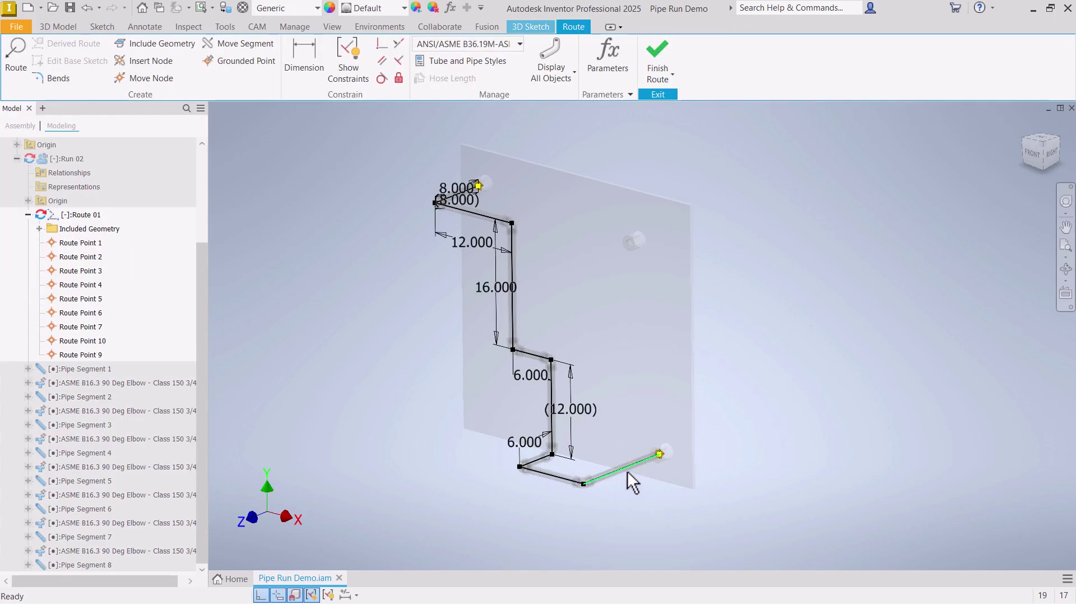
Delete the short forward segment, the lowest horizontal segment, and the 6 in dimension on the middle horizontal segment
click(540, 459)
key(Delete)
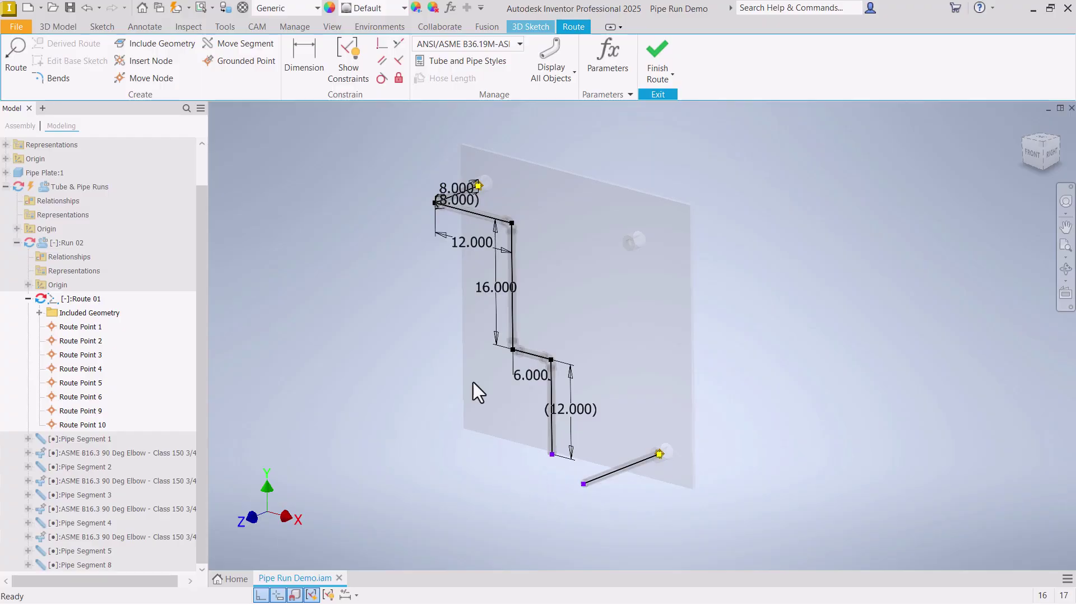
drag(515, 335, 532, 373)
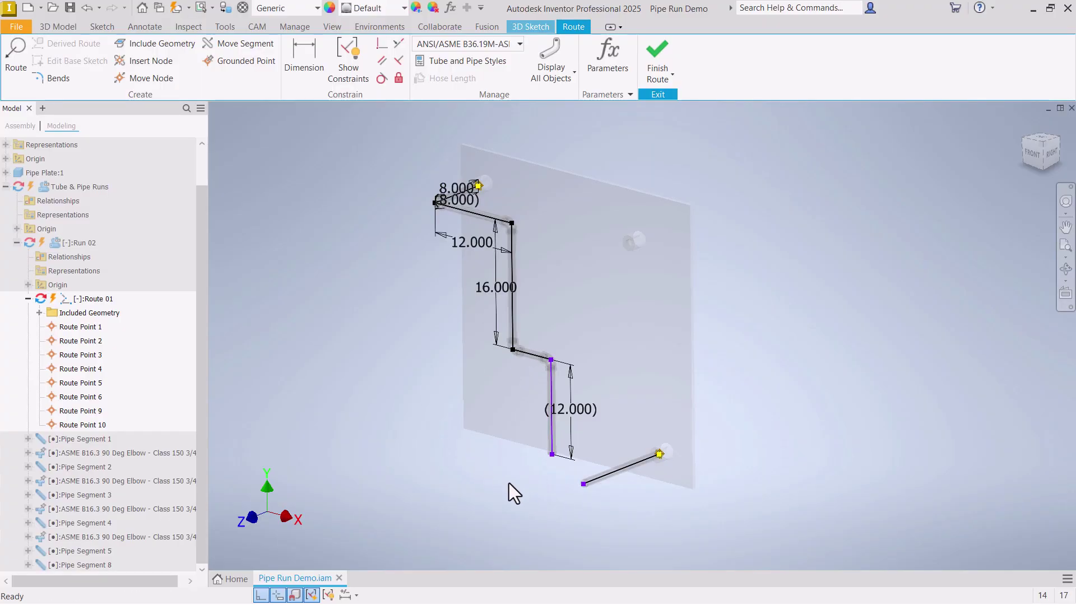
Join the lower vertical segment's free end to the free end of the lower-right boss's segment with a Coincident constraint
click(383, 43)
click(551, 455)
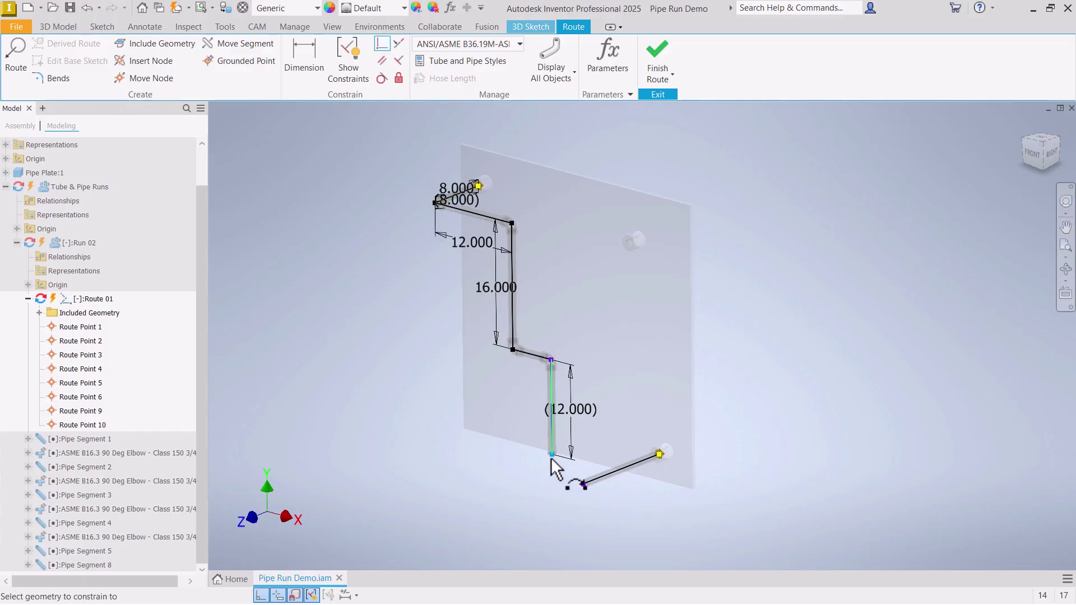
click(565, 485)
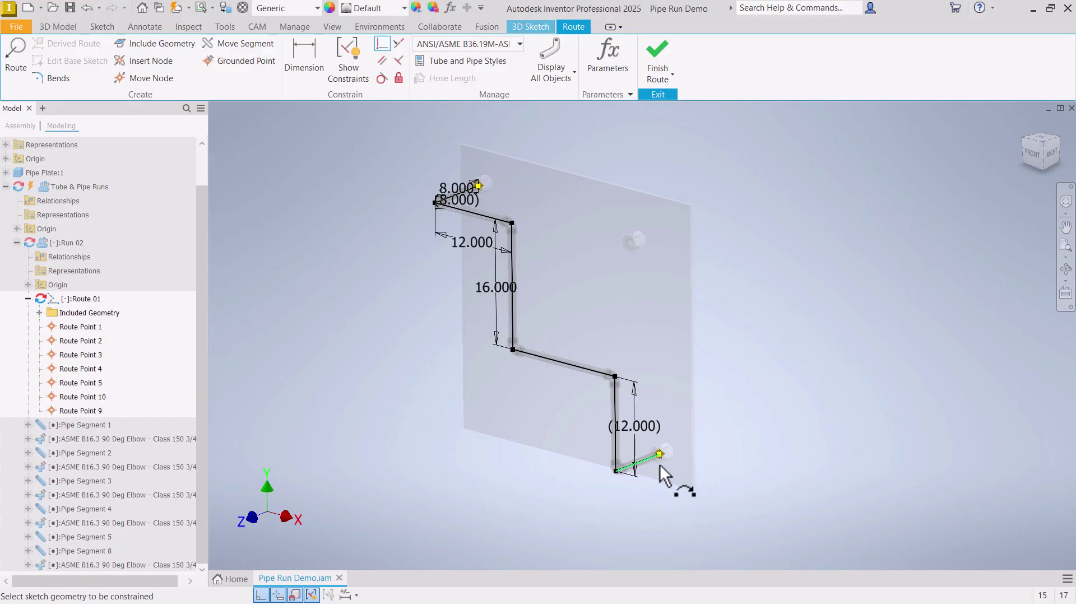
click(658, 58)
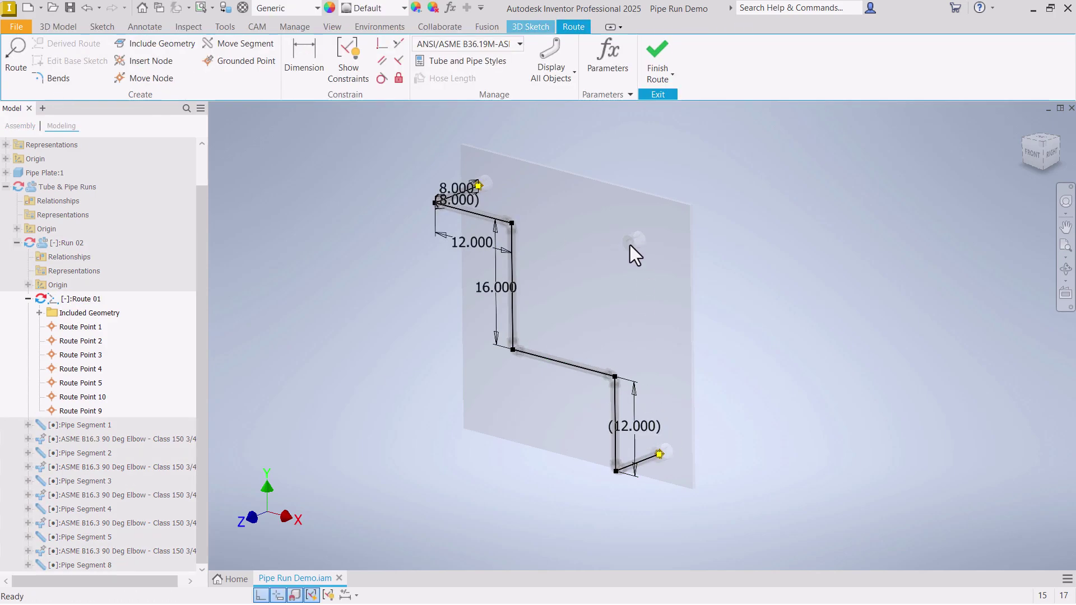
Delete the lower-right boss's segment and the lower vertical segment from the route
drag(633, 429, 650, 459)
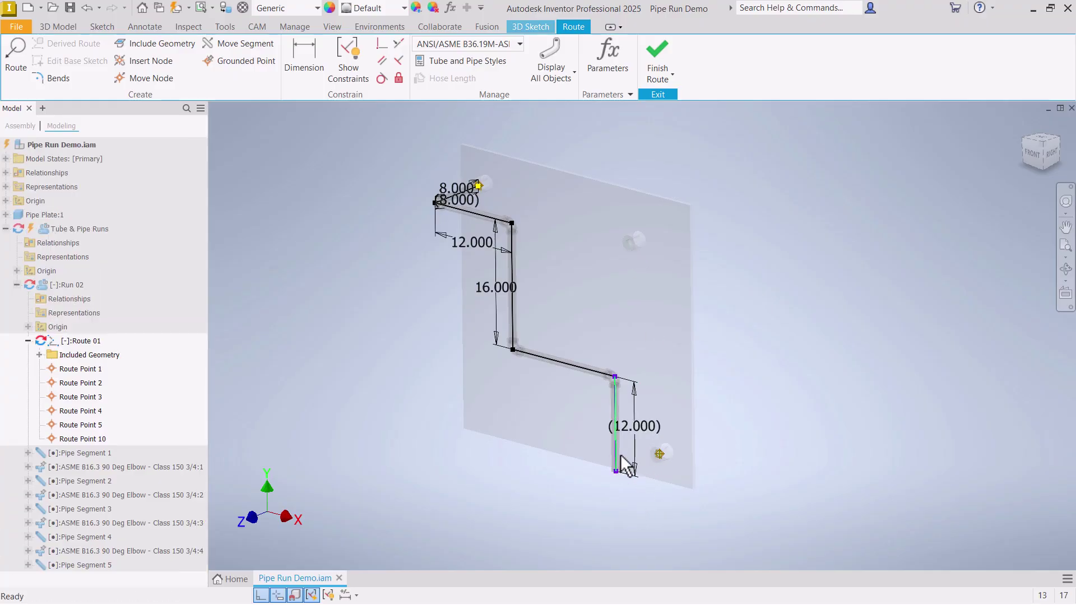
key(Delete)
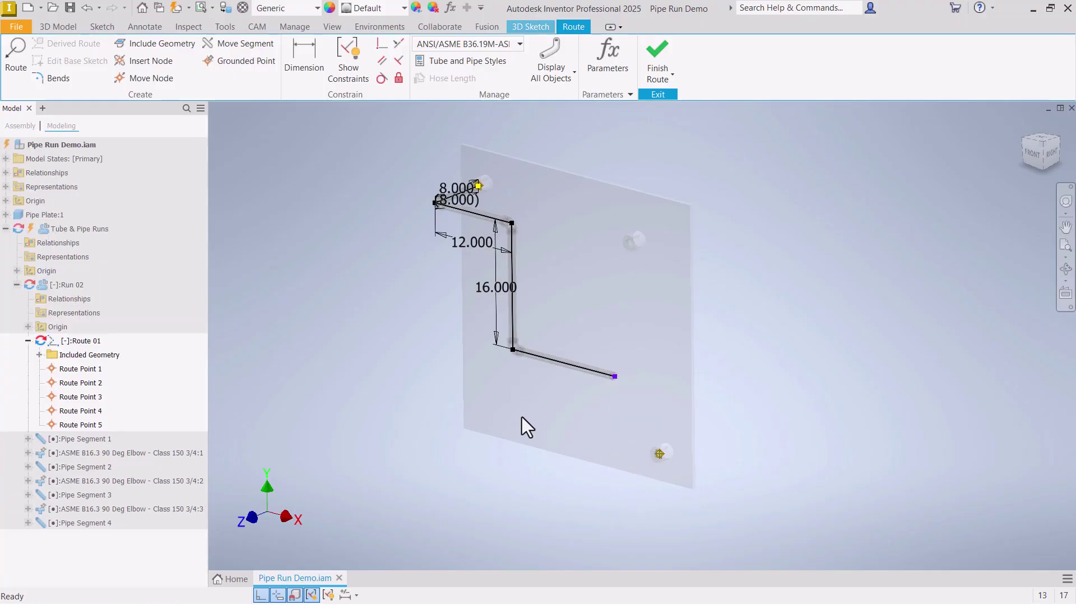
Route a straight segment about 3 in long outward from the upper-right boss
click(16, 56)
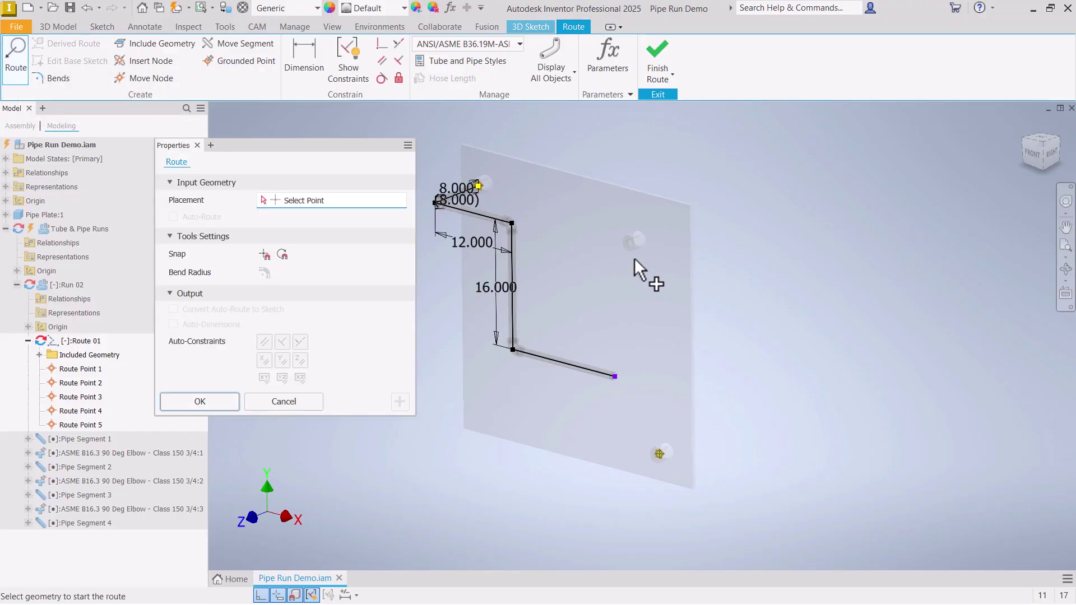
scroll(633, 257, up, 5)
click(631, 207)
scroll(655, 214, down, 5)
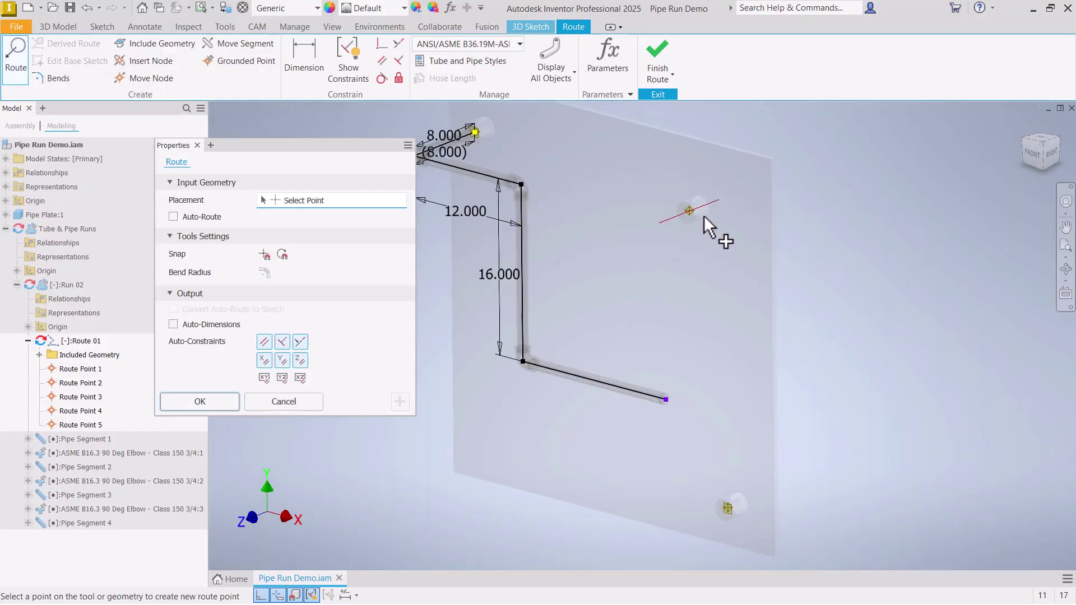
click(665, 221)
right_click(613, 233)
click(647, 236)
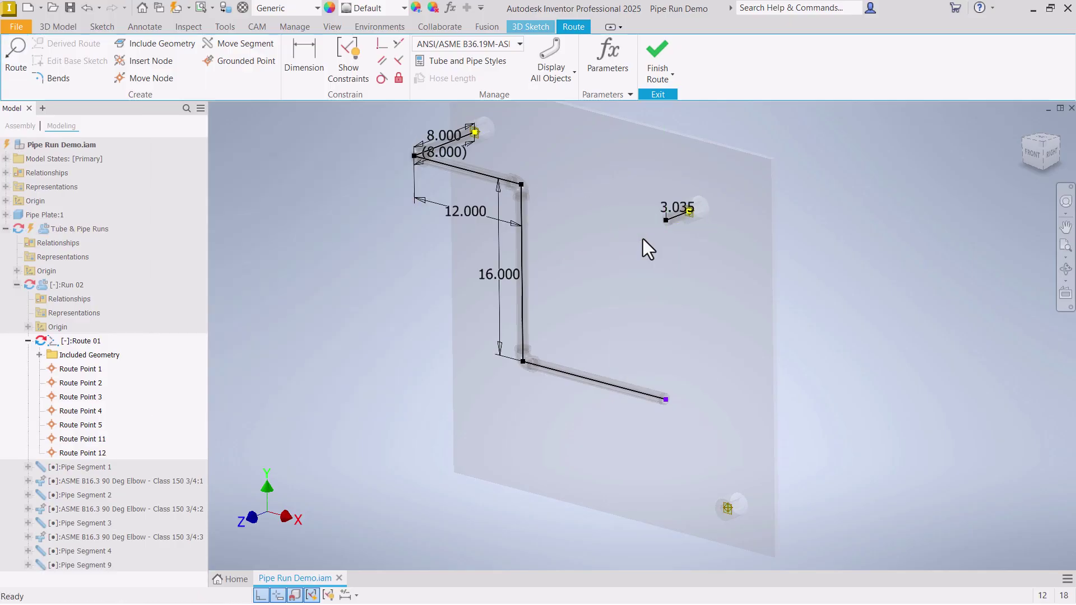
Delete the length dimension on the upper-right boss's segment
scroll(676, 205, up, 3)
click(677, 210)
key(Delete)
scroll(635, 136, down, 5)
Try a vertical segment from the middle horizontal segment's free end to just below the upper-right boss's segment, and undo it
click(15, 59)
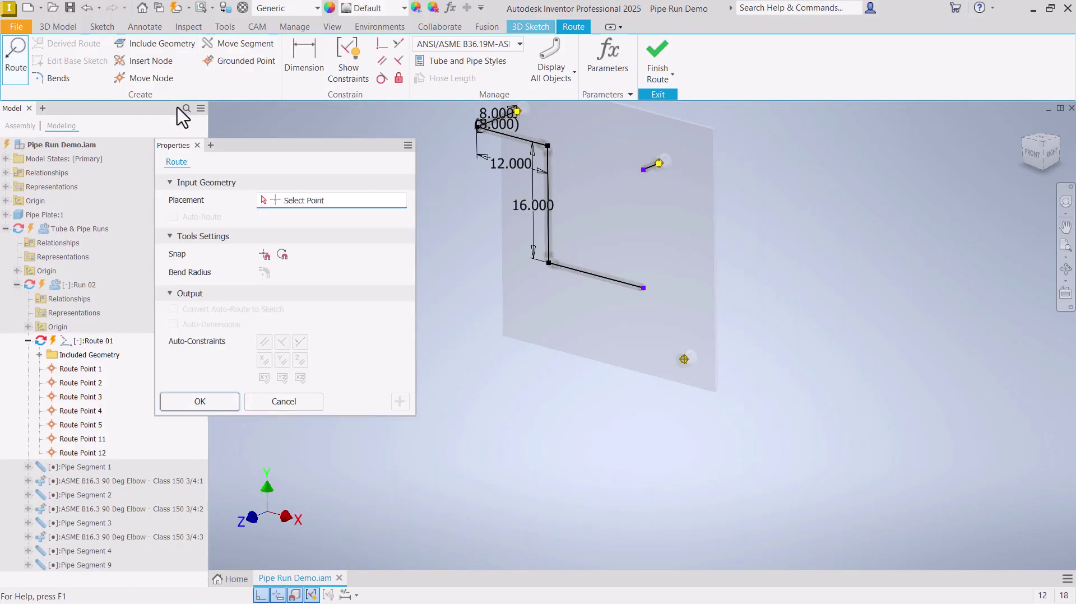
click(643, 287)
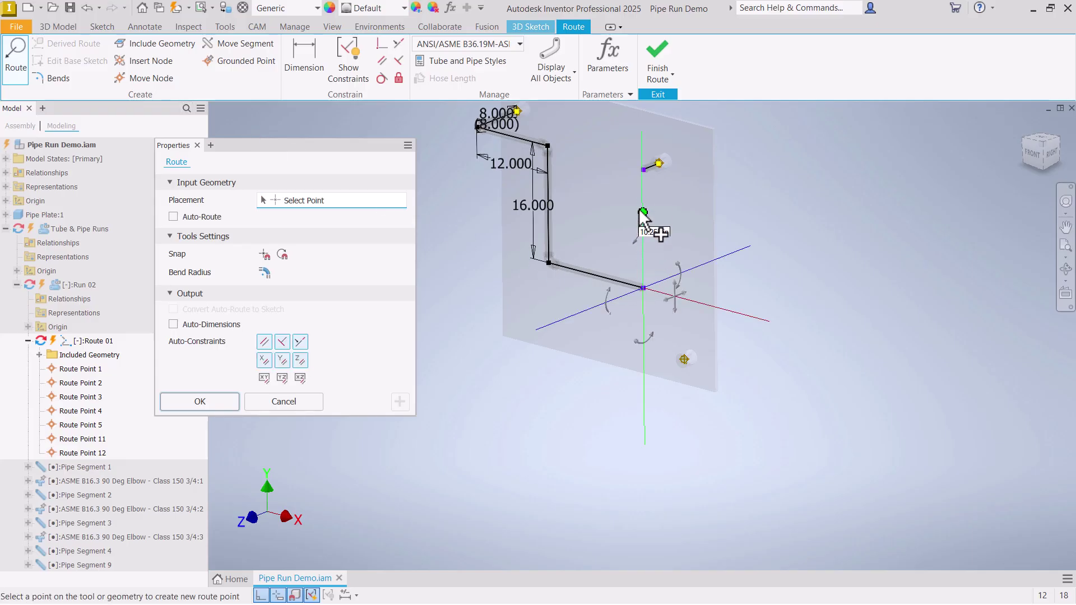
click(642, 187)
right_click(642, 188)
click(667, 191)
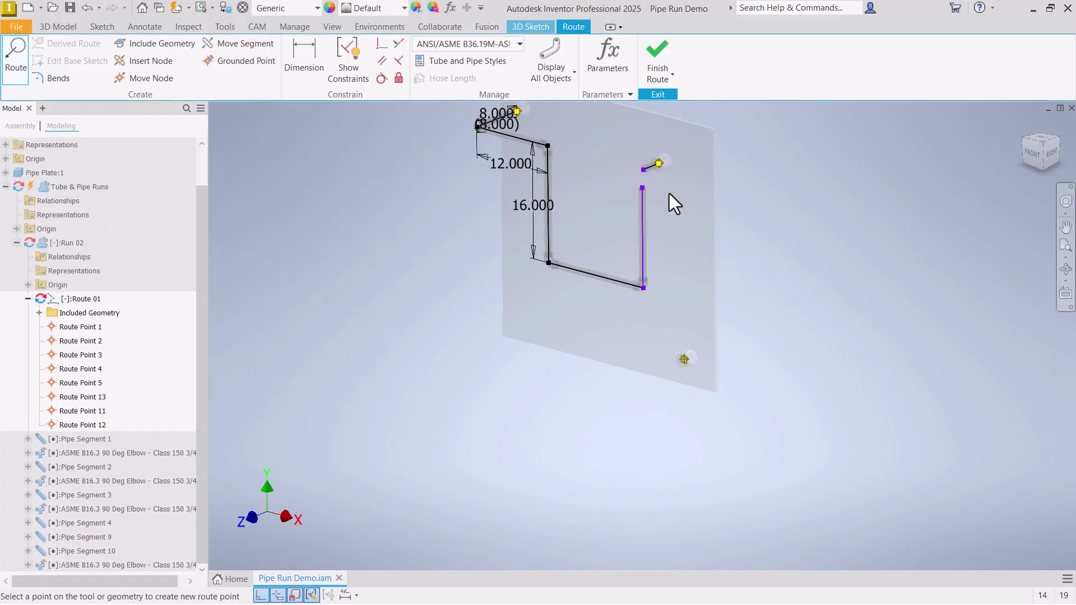
scroll(648, 171, down, 3)
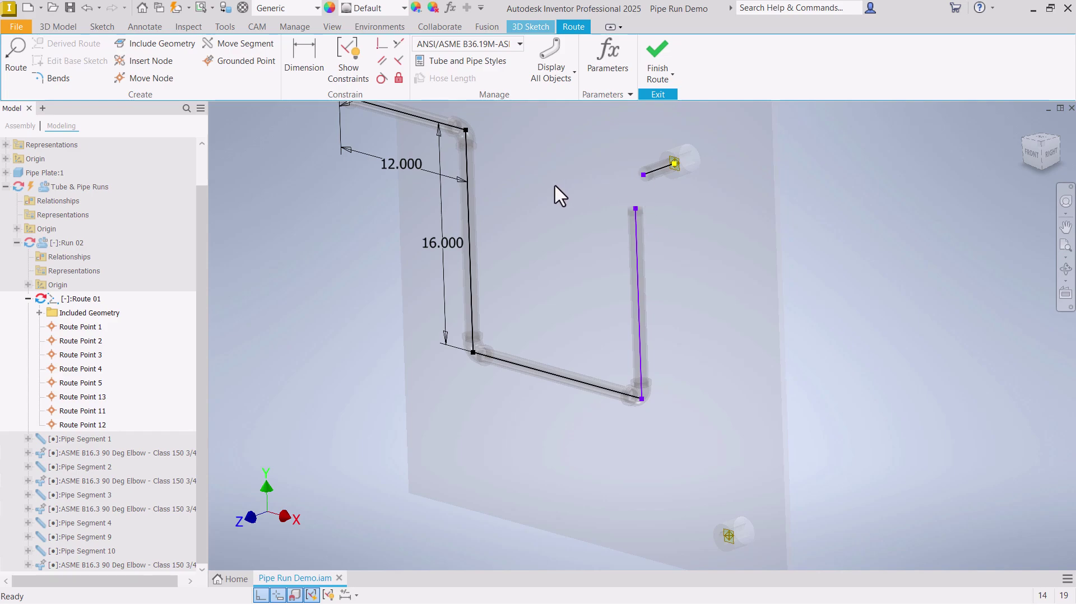
key(ctrl+z)
Route a vertical segment from the middle horizontal segment's free end up to just below the upper-right boss's segment
click(15, 56)
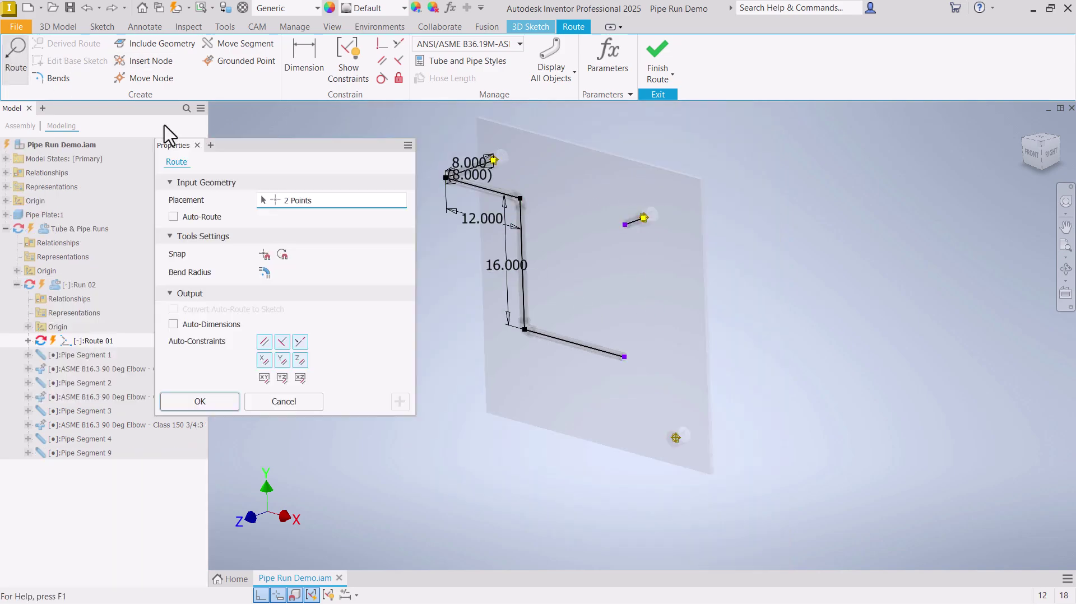
click(624, 357)
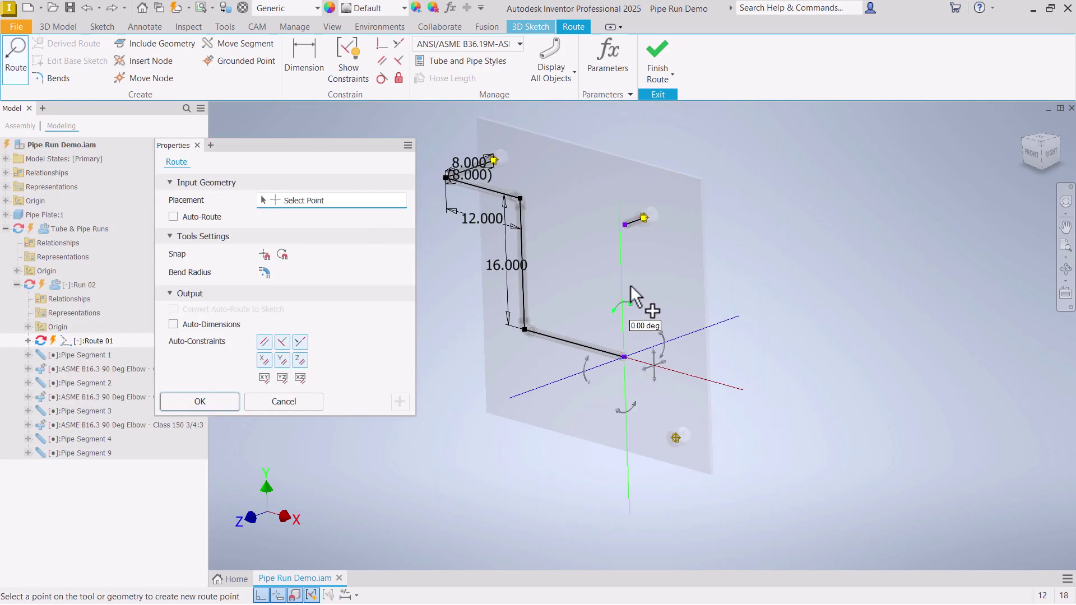
scroll(627, 224, down, 5)
middle_drag(610, 230, 586, 305)
scroll(647, 267, up, 6)
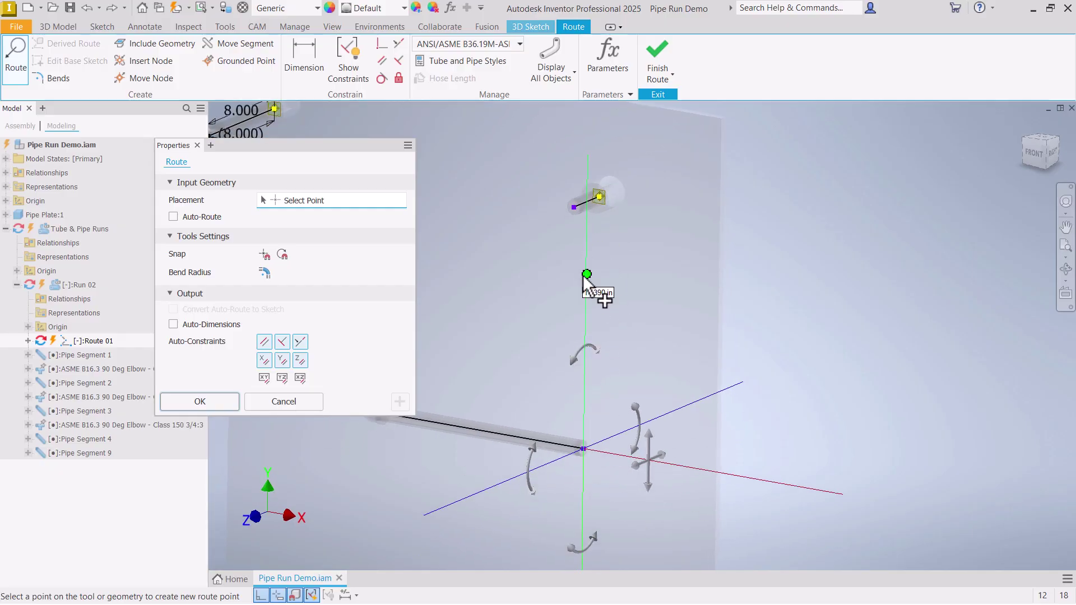
click(573, 205)
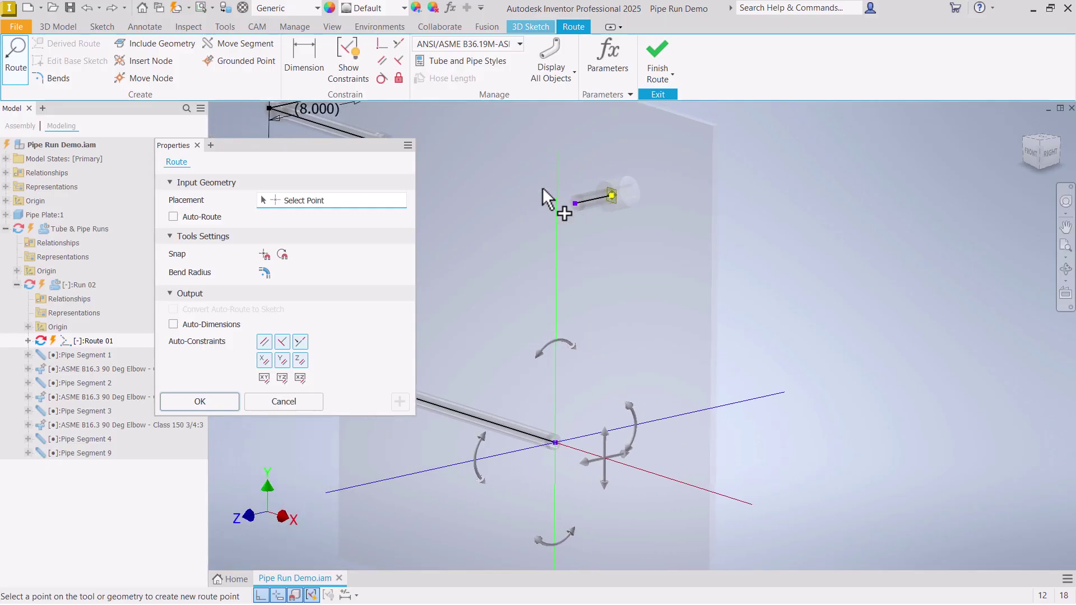
click(560, 246)
right_click(503, 241)
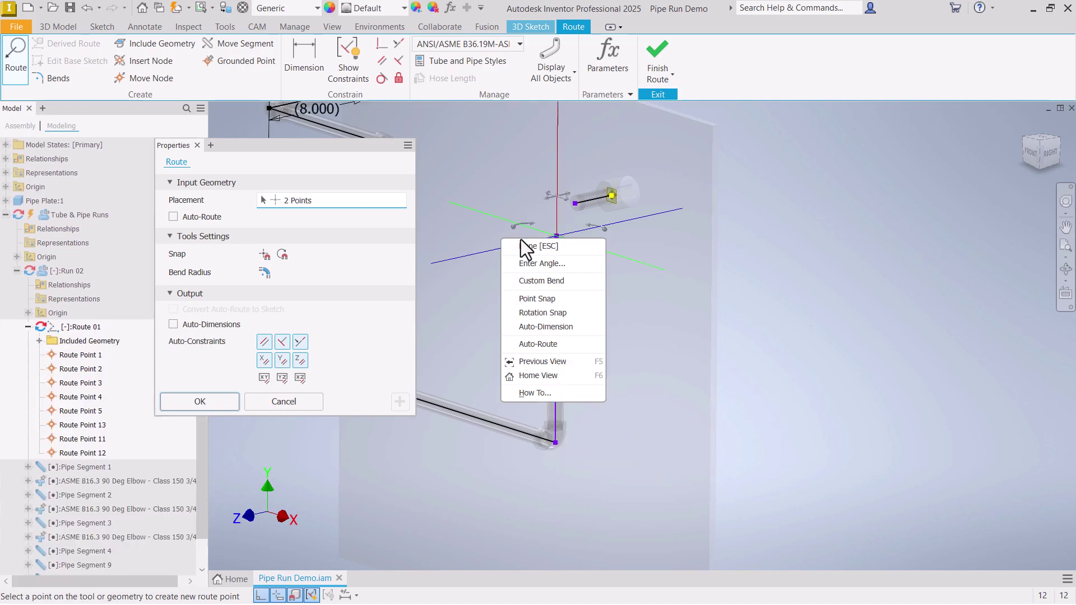
click(543, 246)
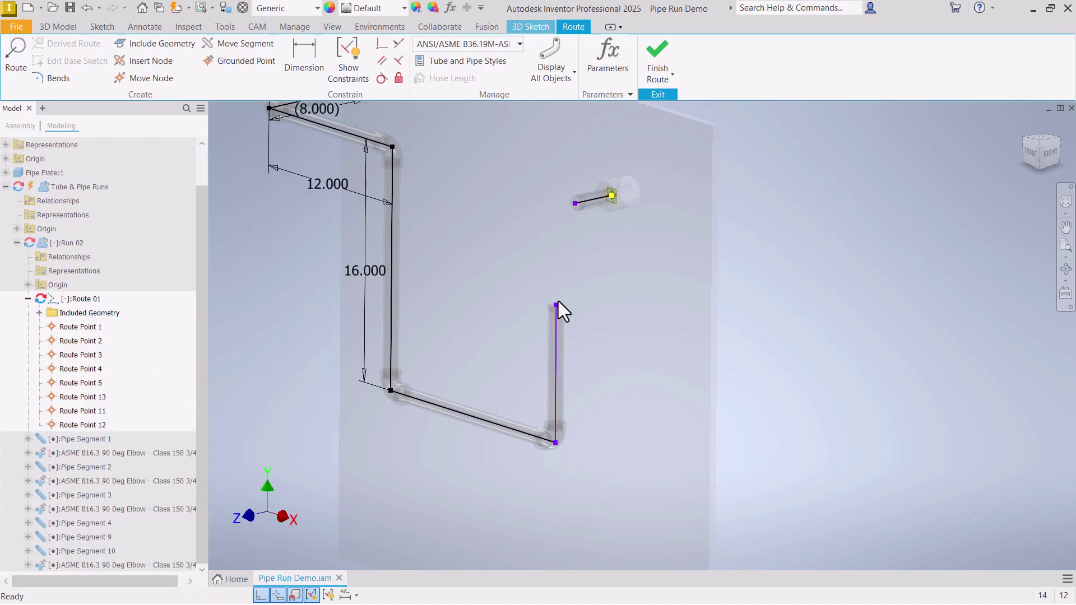
Lengthen the upper-right boss's segment and join its free end to the vertical segment's upper end with a coincident constraint
drag(576, 203, 510, 217)
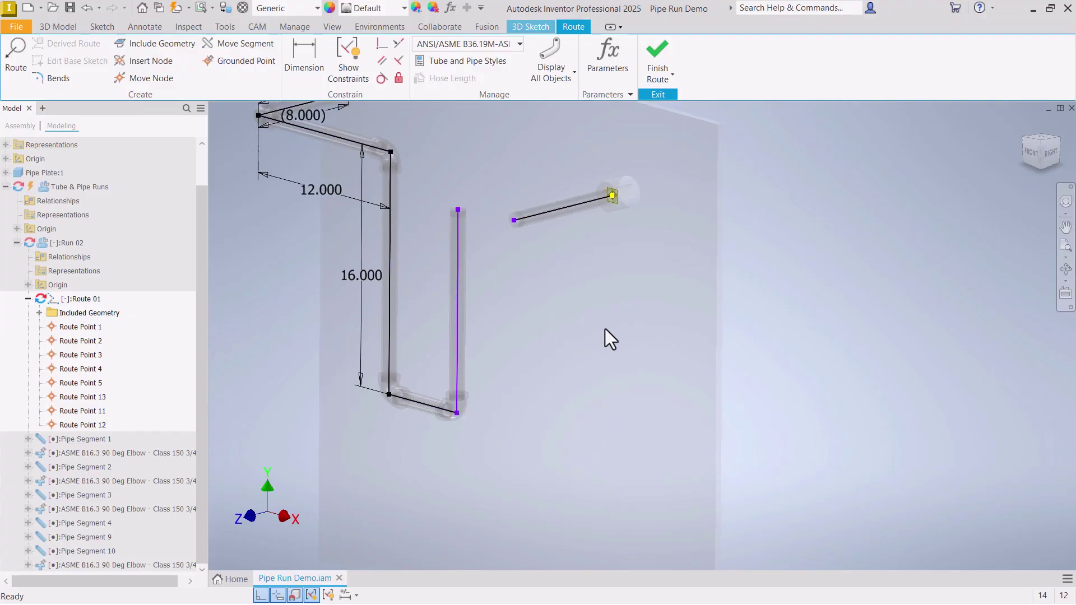
click(383, 44)
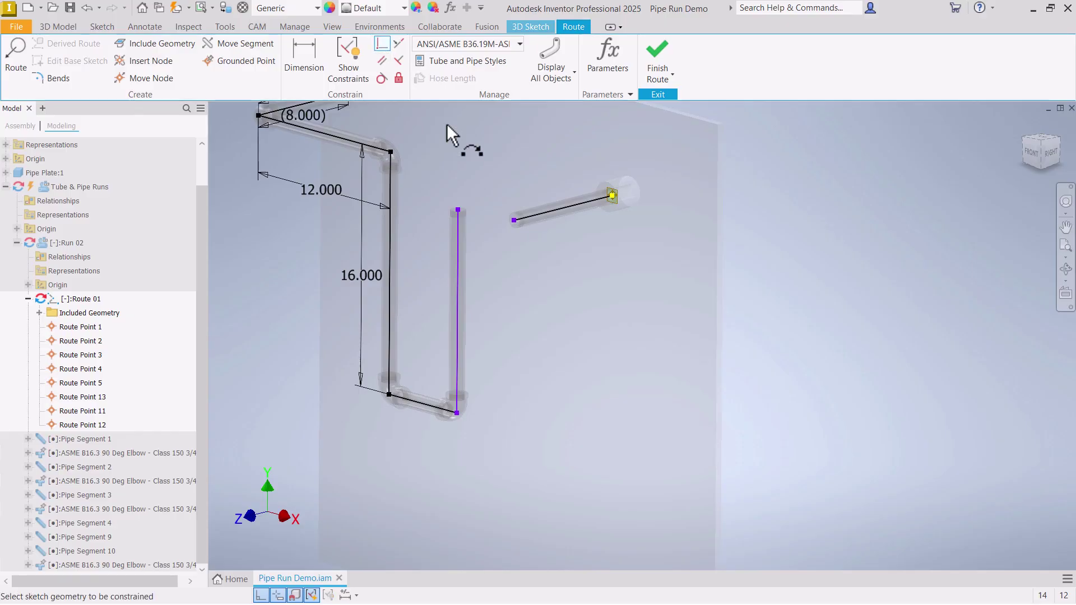
click(458, 210)
click(512, 219)
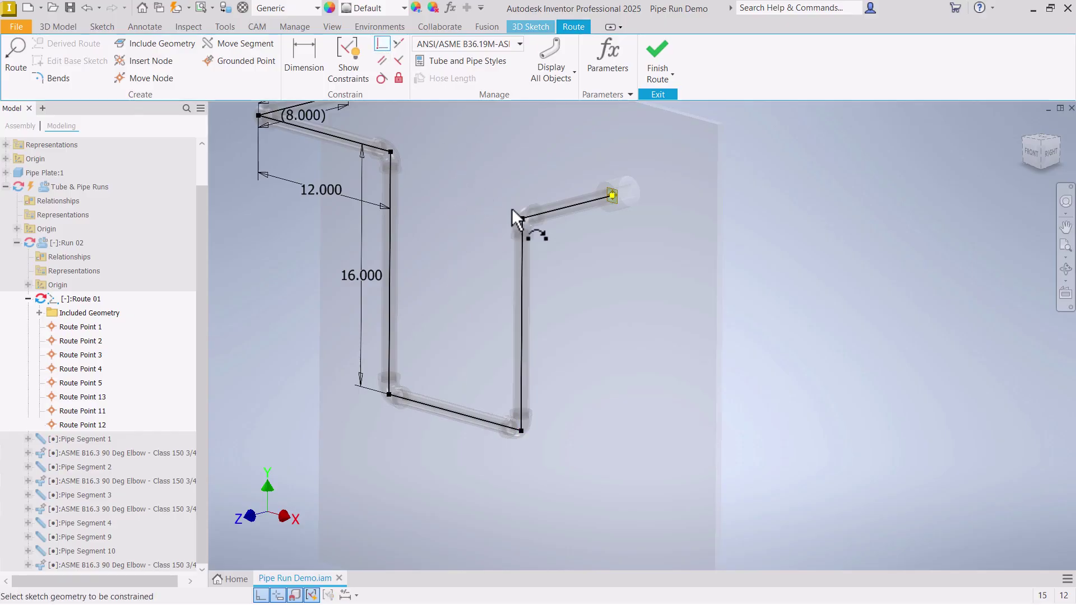
right_click(479, 173)
click(519, 176)
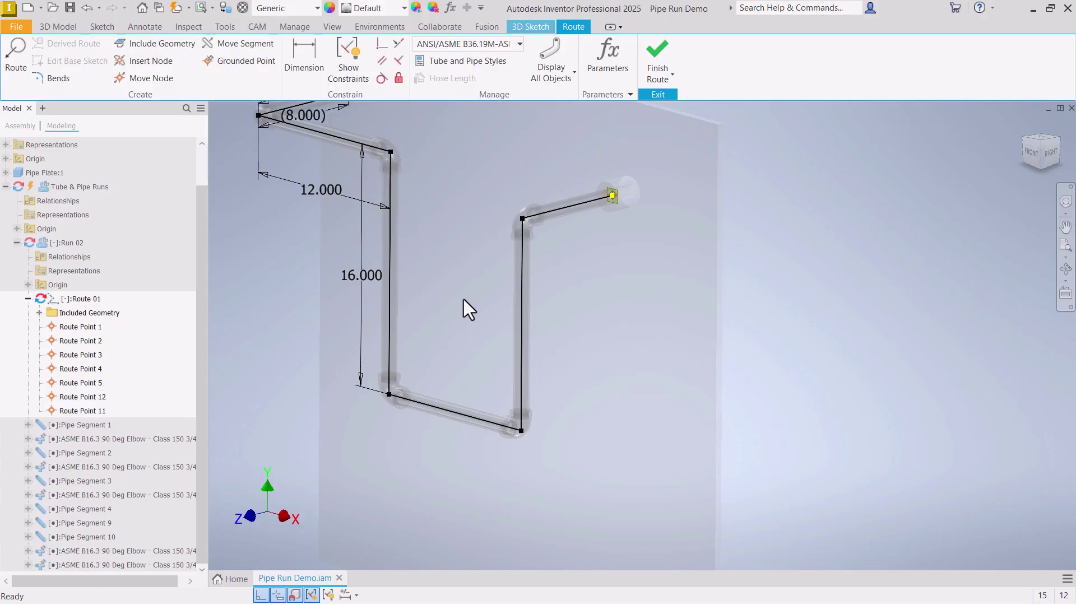
Finish the route edit to generate the pipes and elbows along the rerouted path
shift+middle_drag(519, 348, 495, 326)
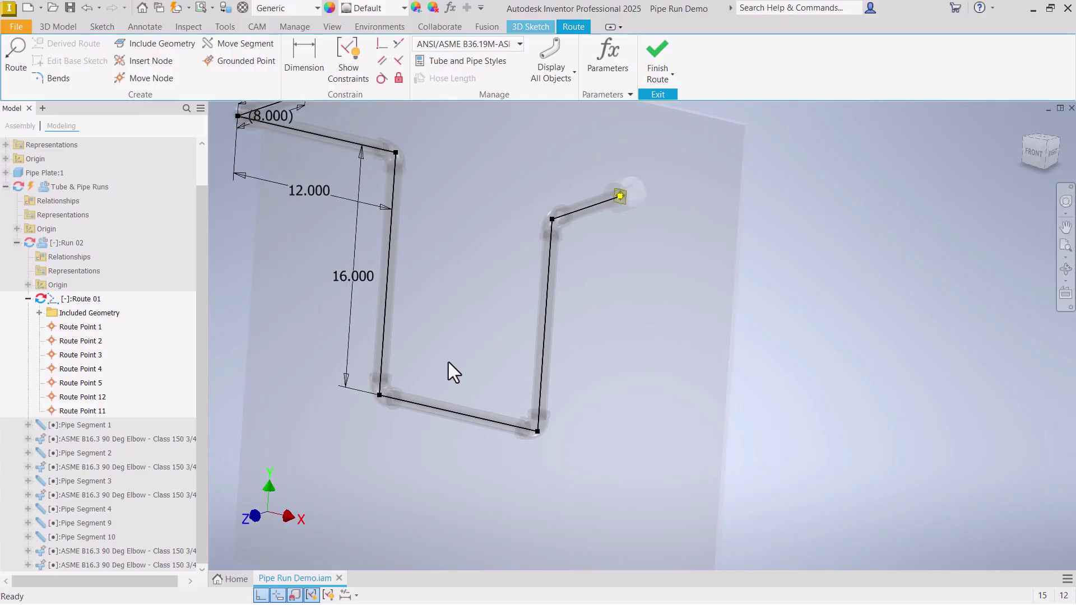
key(F5)
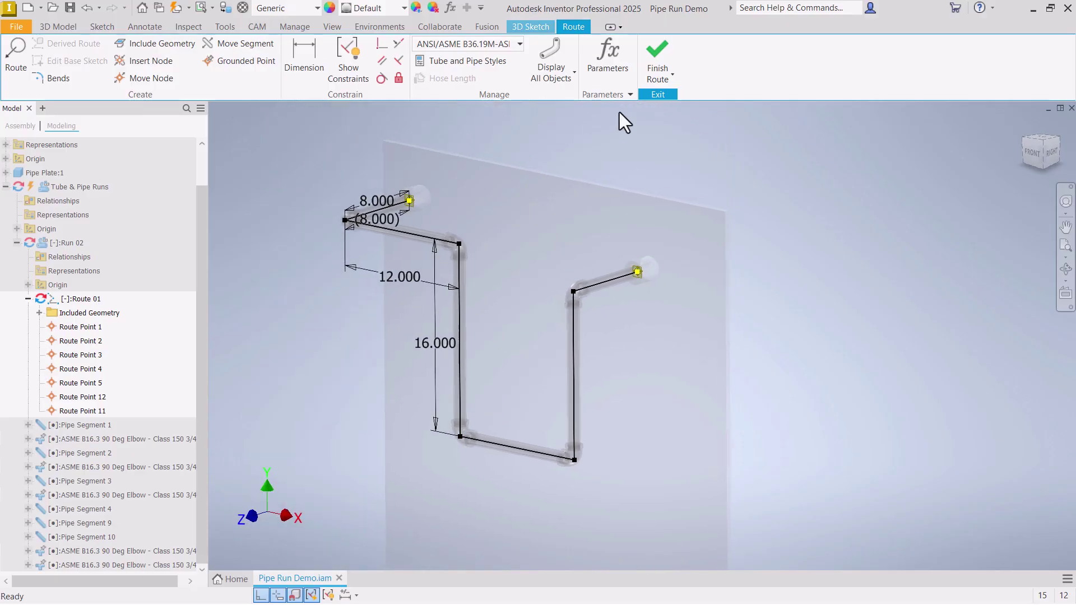
click(667, 49)
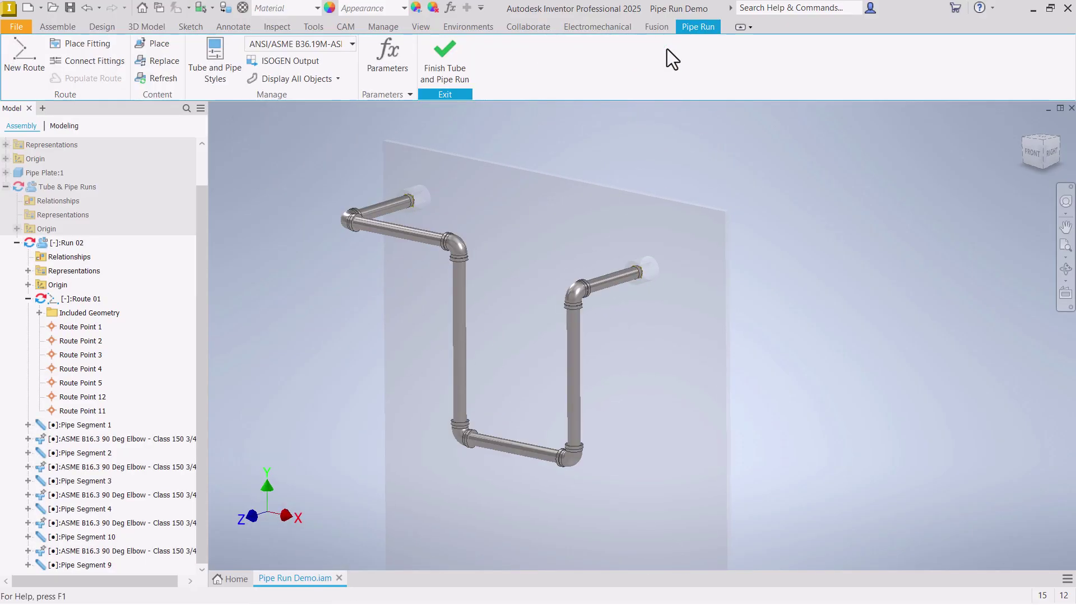
shift+middle_drag(668, 127, 669, 134)
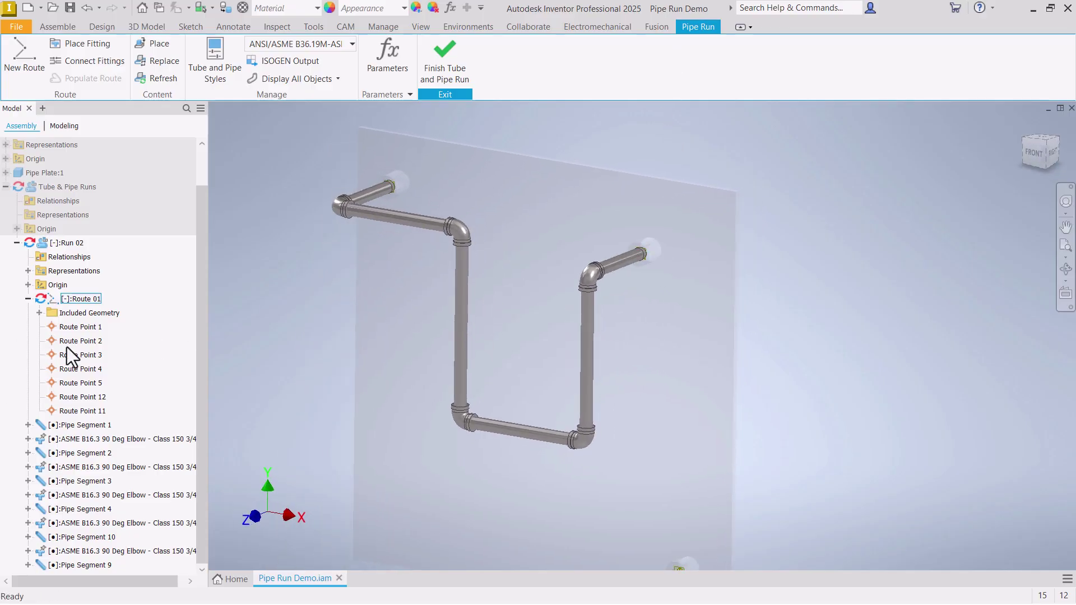
Reopen Route 01 for editing and set the left vertical segment to 20 in and the upper horizontal segment to 14 in
double_click(68, 297)
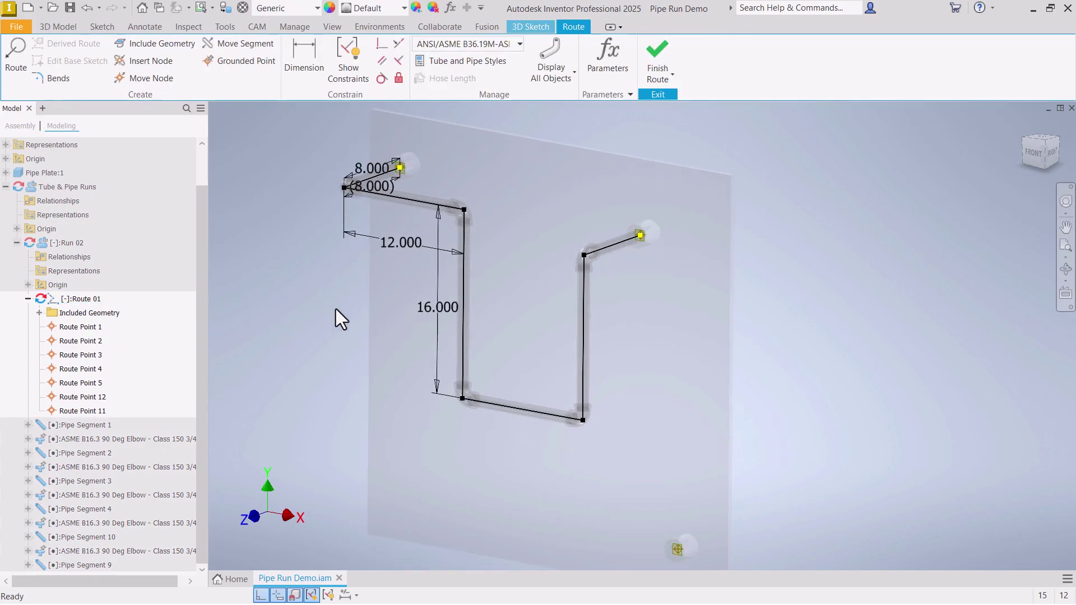
double_click(448, 309)
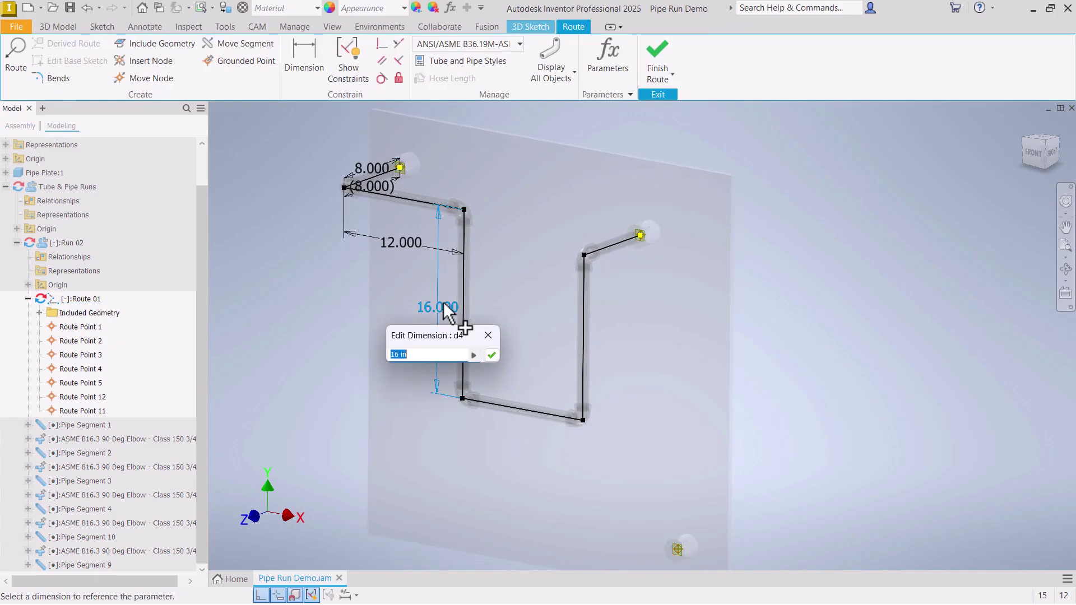
text(20)
key(Return)
drag(412, 240, 404, 247)
double_click(404, 241)
text(14)
key(Return)
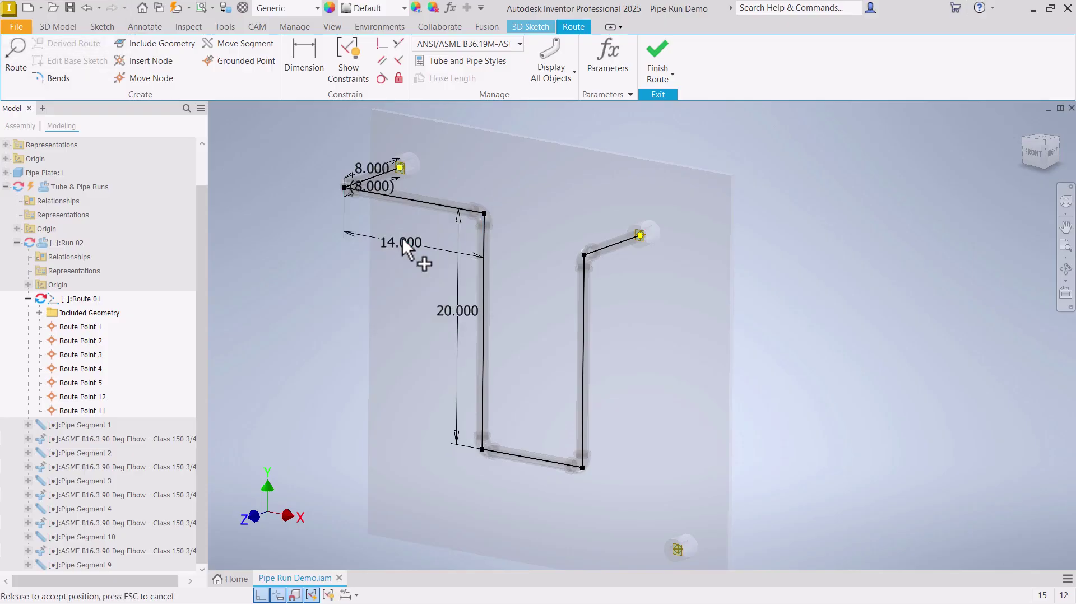
Set the left vertical segment's length to 24 in
double_click(464, 314)
text(24)
key(Return)
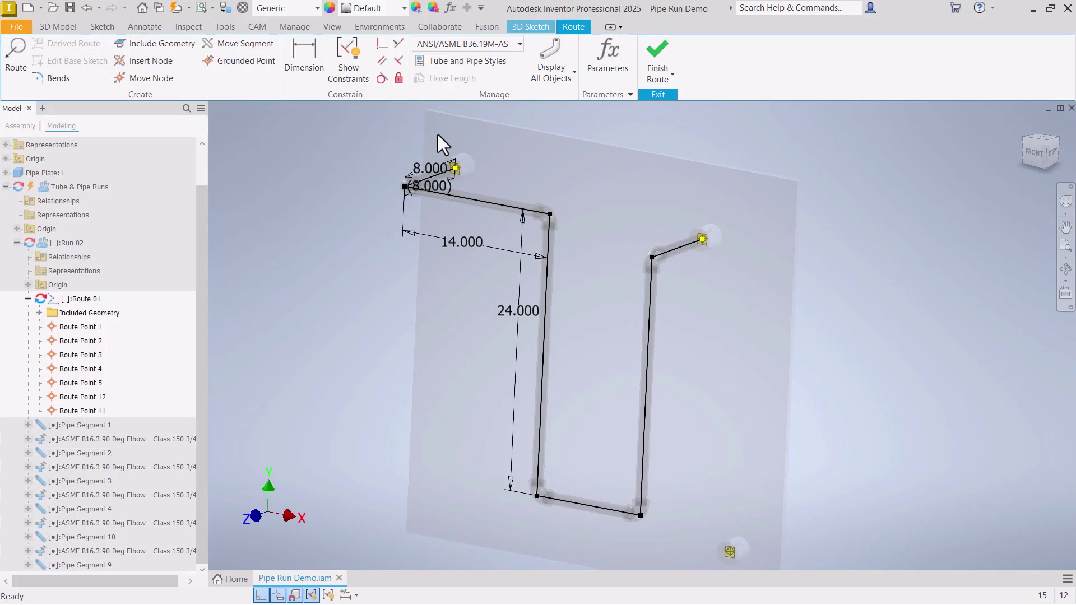
Set the length of the upper-left boss's segment to 12 in and finish the route edit
double_click(433, 166)
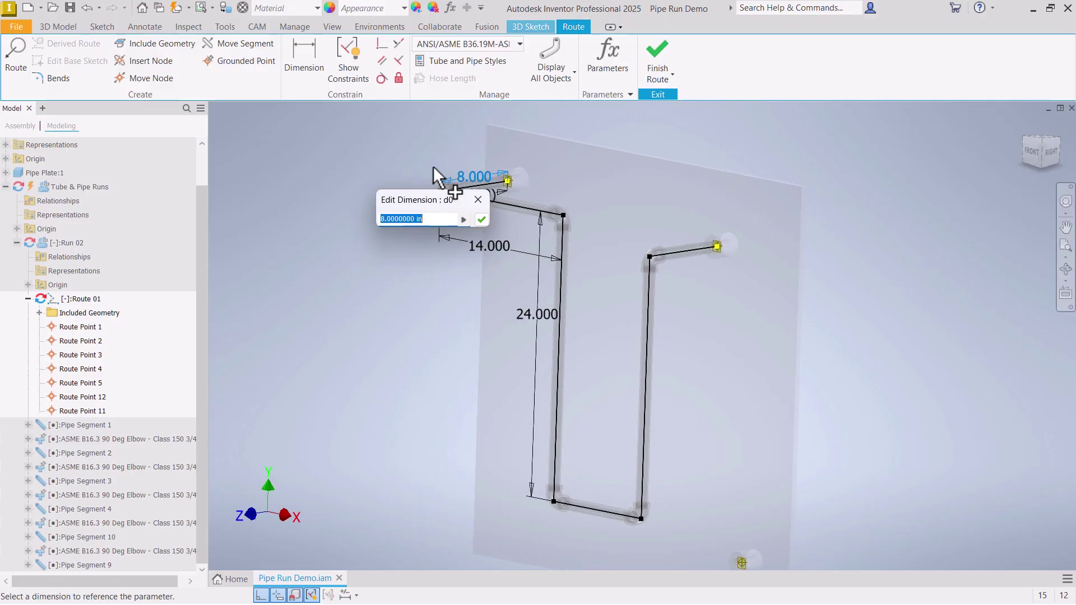
text(12)
key(Return)
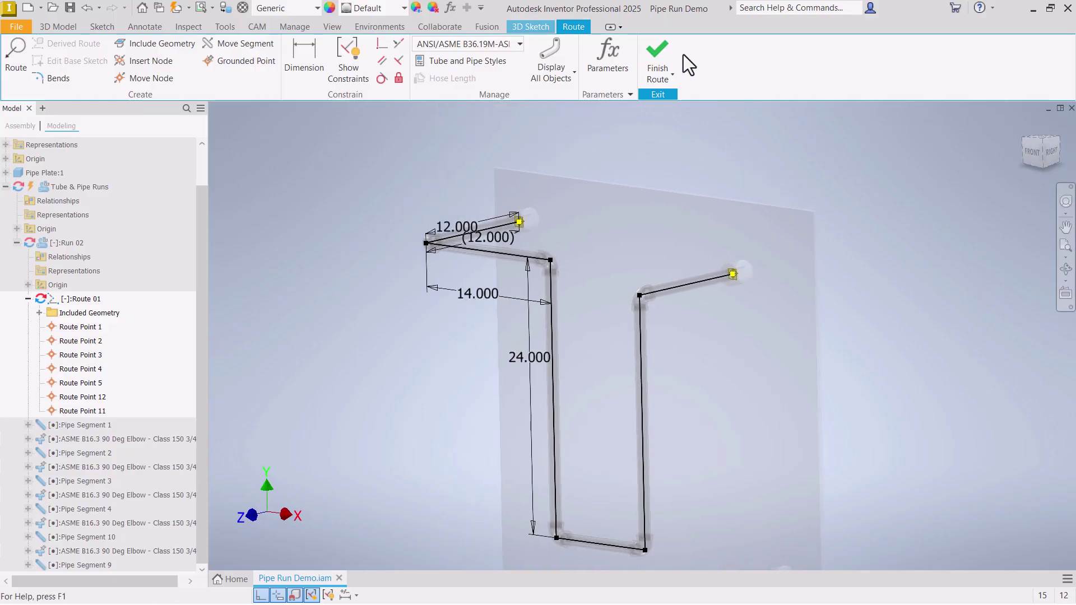
click(657, 59)
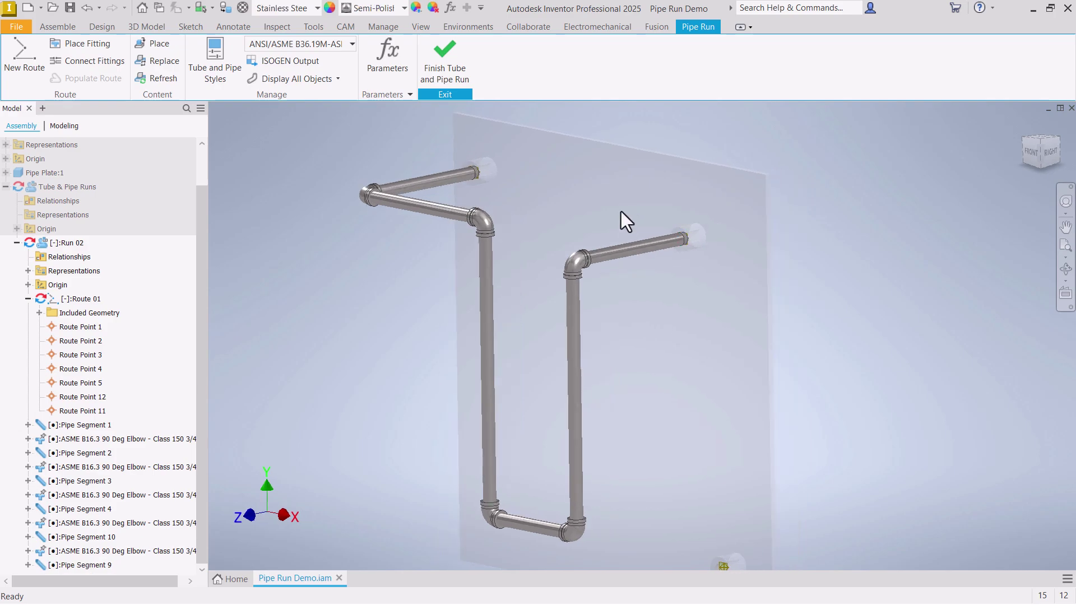
Change the size of the 90-degree elbow nearest the upper-right boss to nominal diameter 1
click(581, 258)
right_click(580, 259)
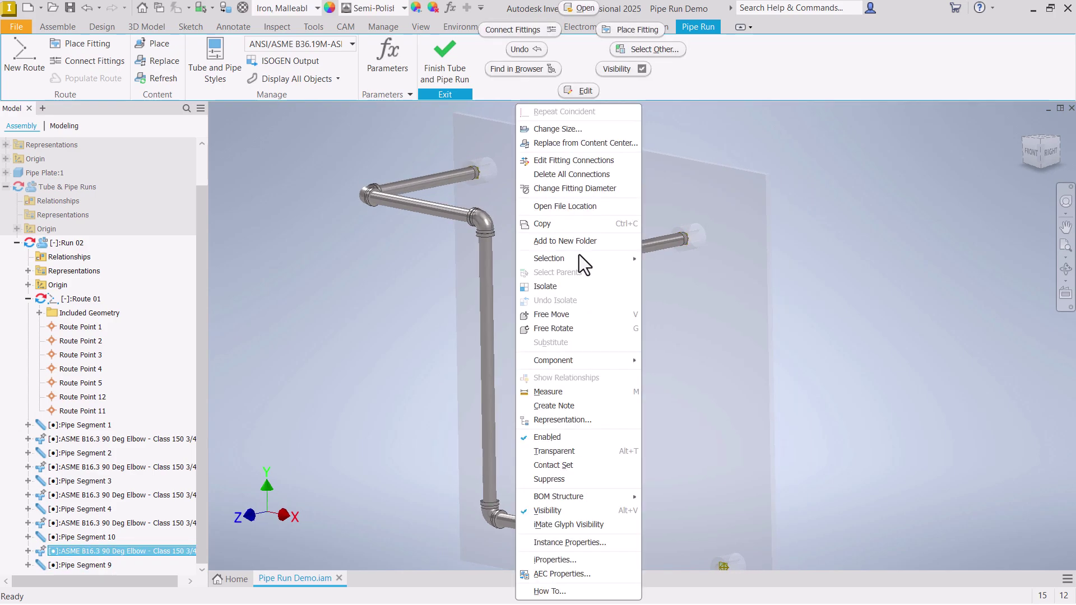
click(564, 132)
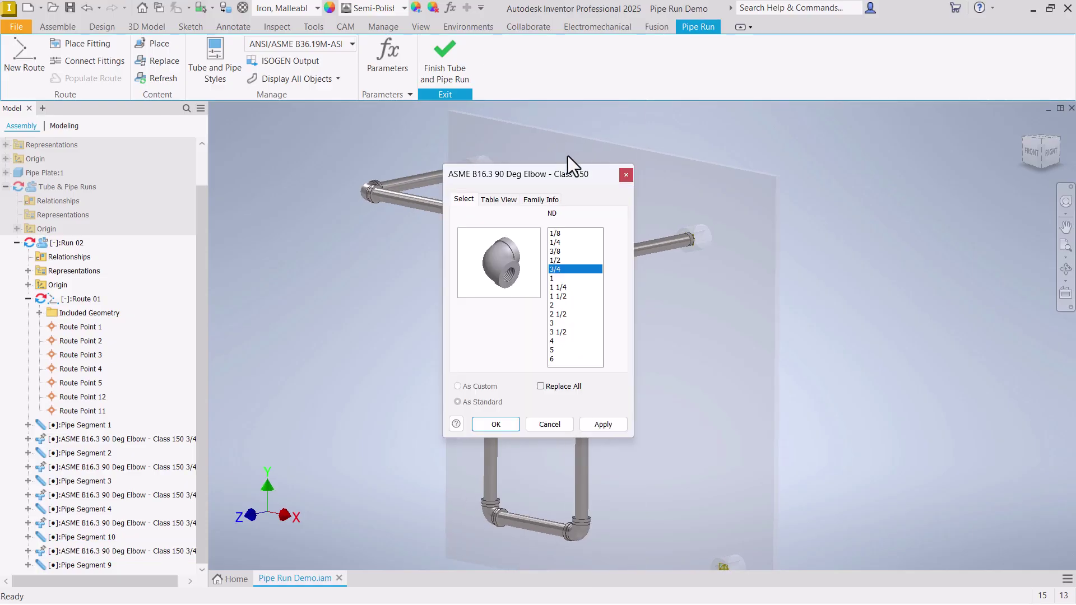
click(558, 285)
click(558, 277)
click(558, 269)
click(553, 277)
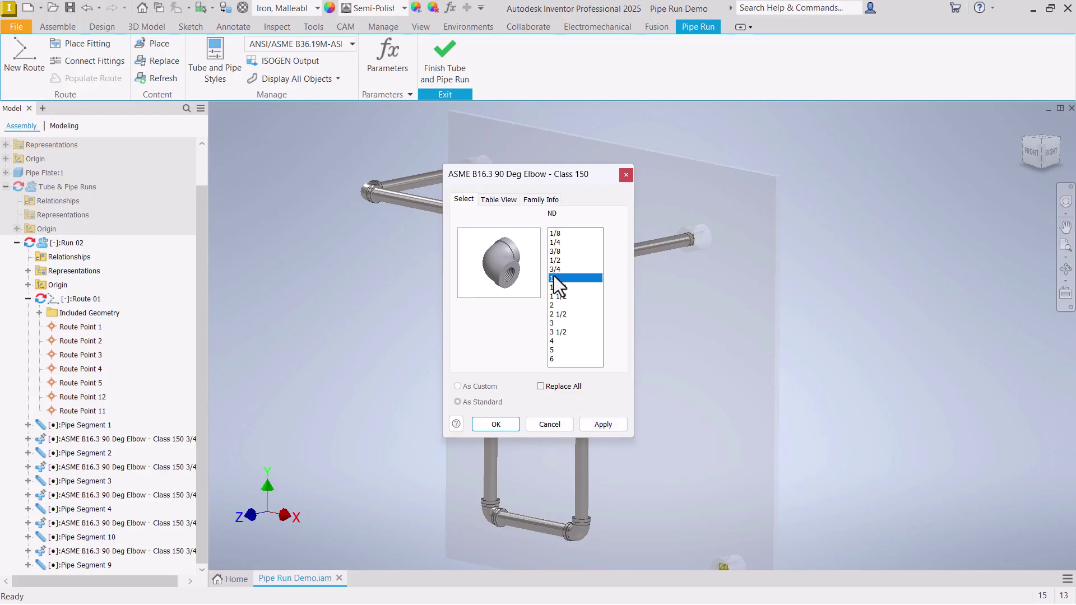
click(610, 423)
scroll(588, 247, up, 5)
scroll(587, 255, down, 3)
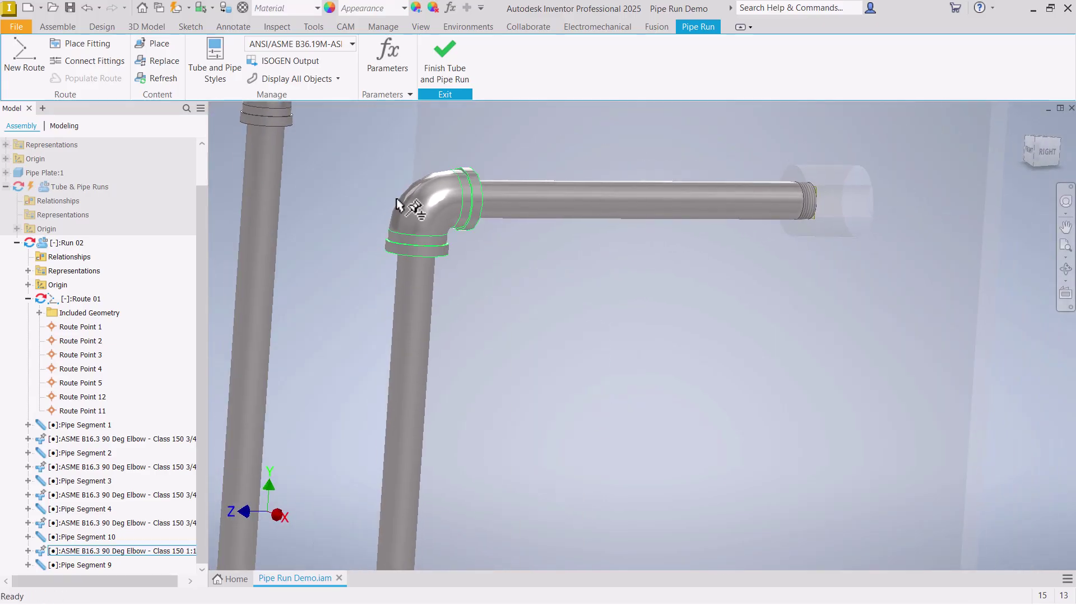
scroll(492, 257, down, 5)
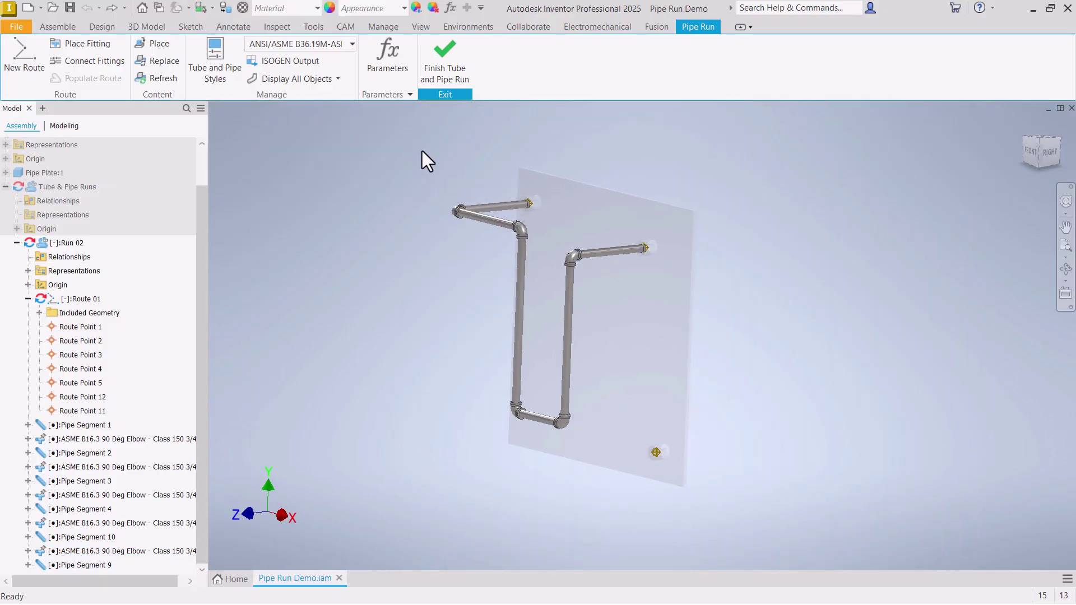
Edit the active ANSI/ASME B36.19M-ASME B16.3 threaded pipe style to a 2 in nominal diameter and save it for the whole run
drag(418, 148, 693, 453)
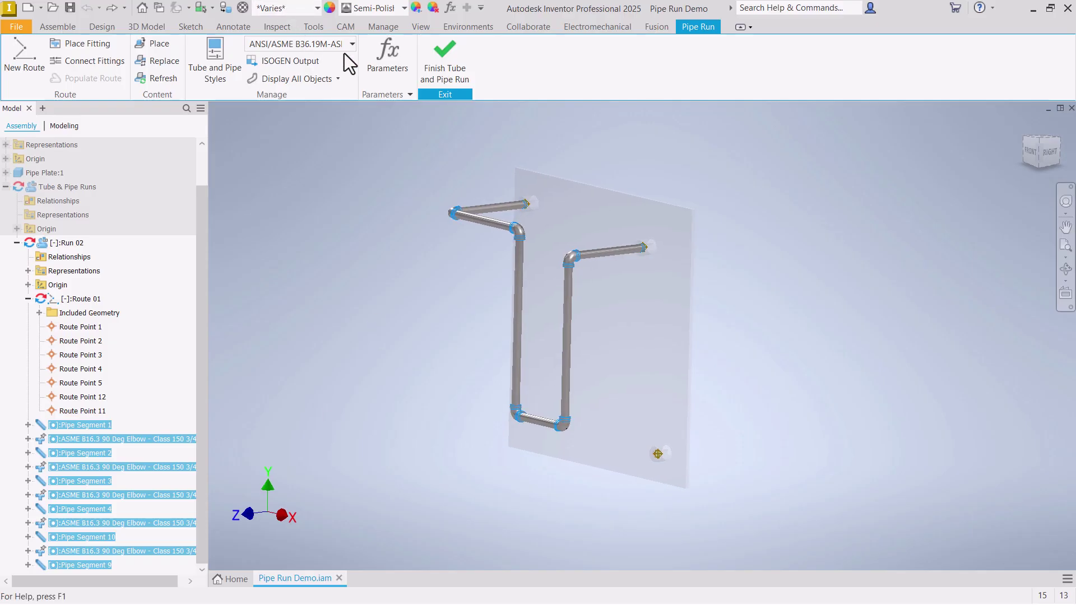
click(212, 52)
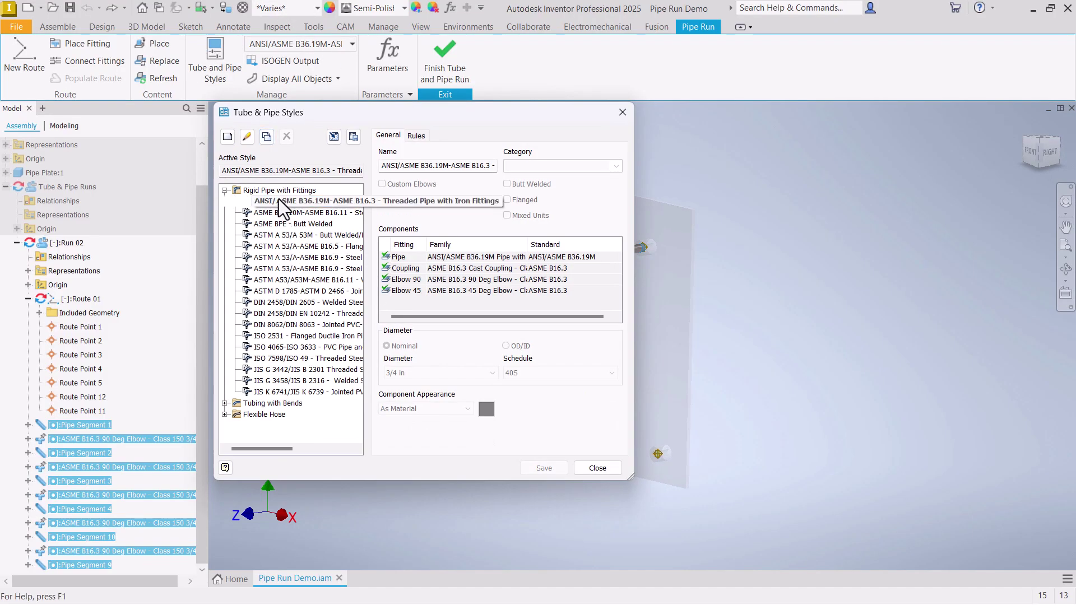
right_click(298, 204)
click(332, 230)
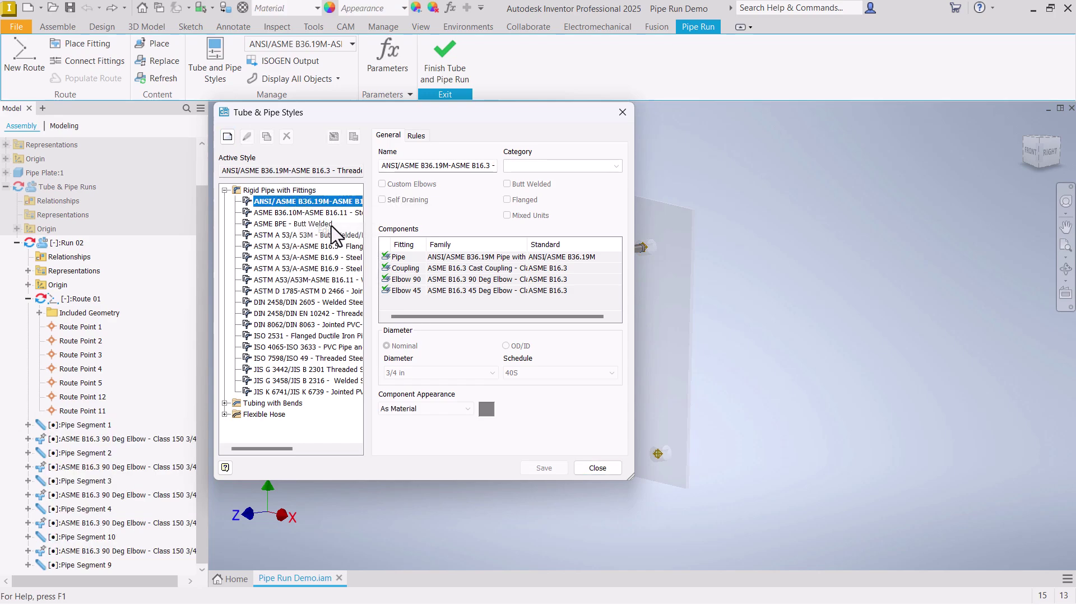
click(415, 373)
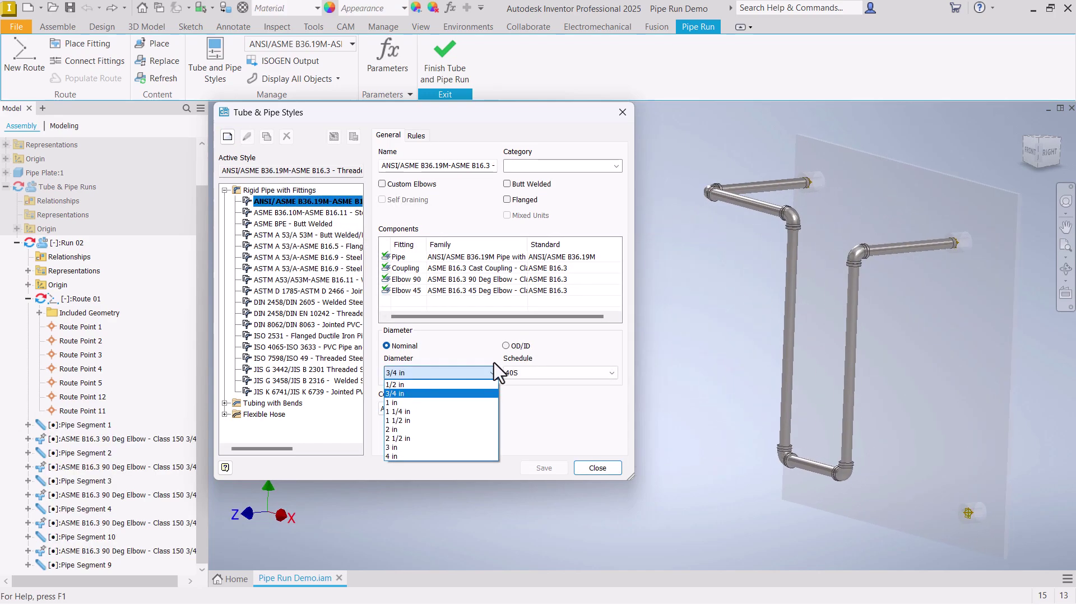
click(396, 429)
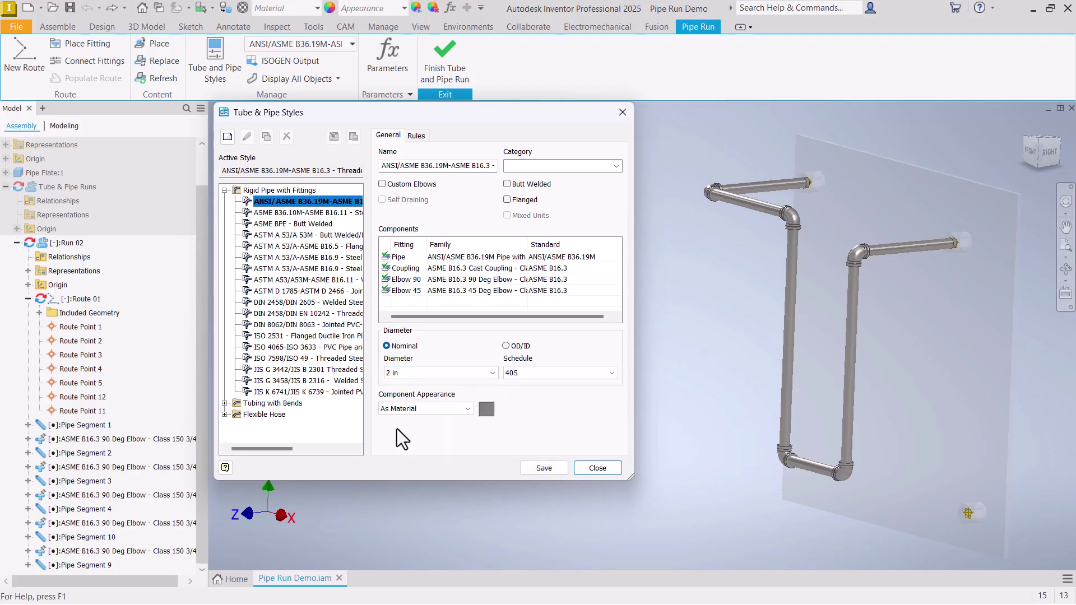
click(537, 467)
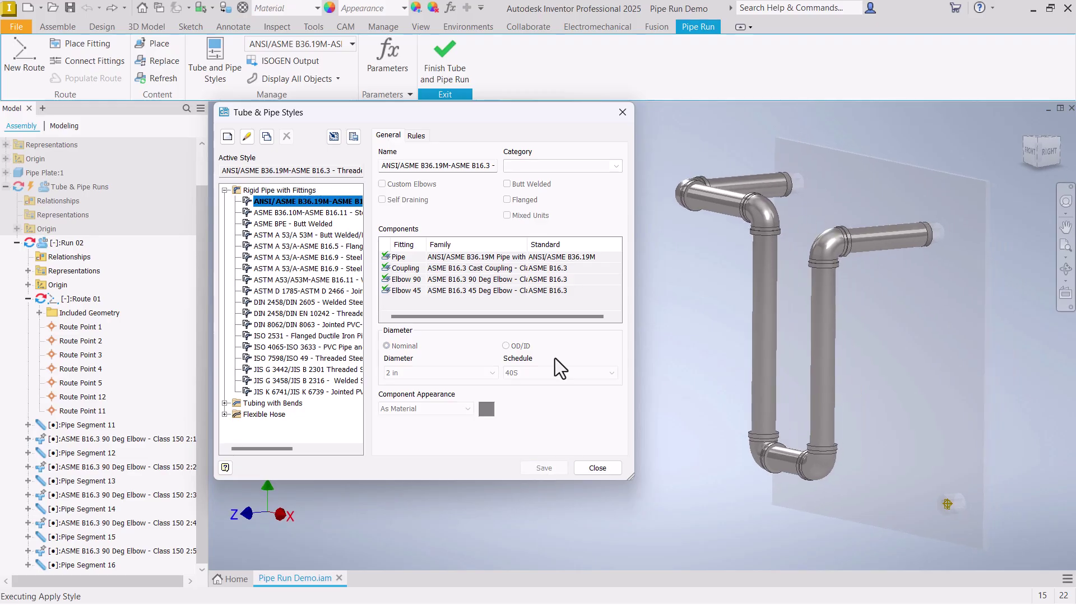
Edit the active ANSI/ASME B36.19M-ASME B16.3 threaded pipe style to a 3/4 in nominal diameter, save it, and close the styles
right_click(300, 200)
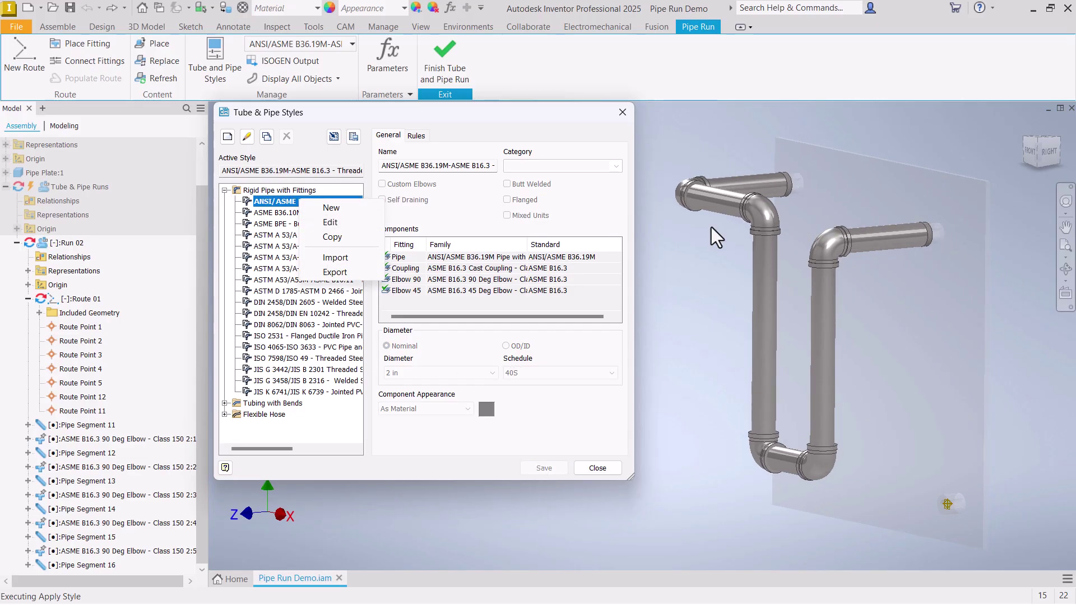
click(330, 222)
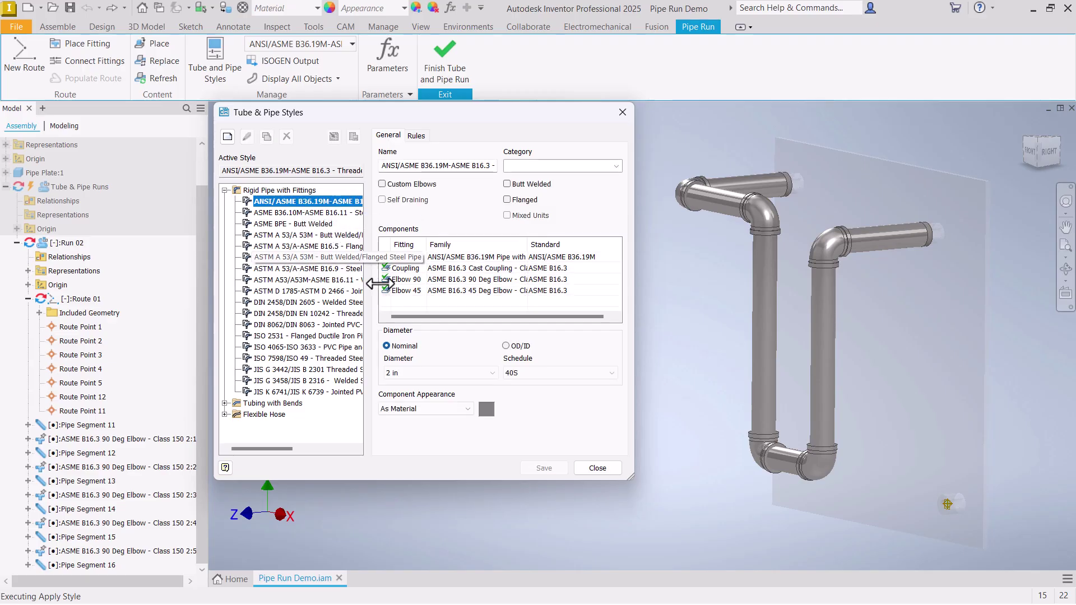
click(444, 373)
click(435, 394)
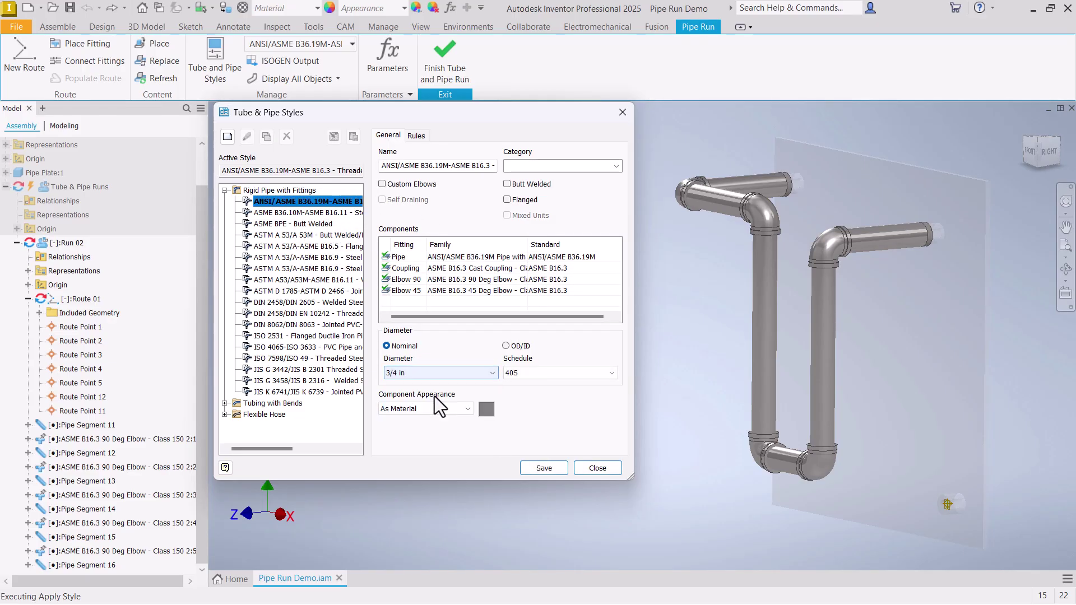
click(540, 468)
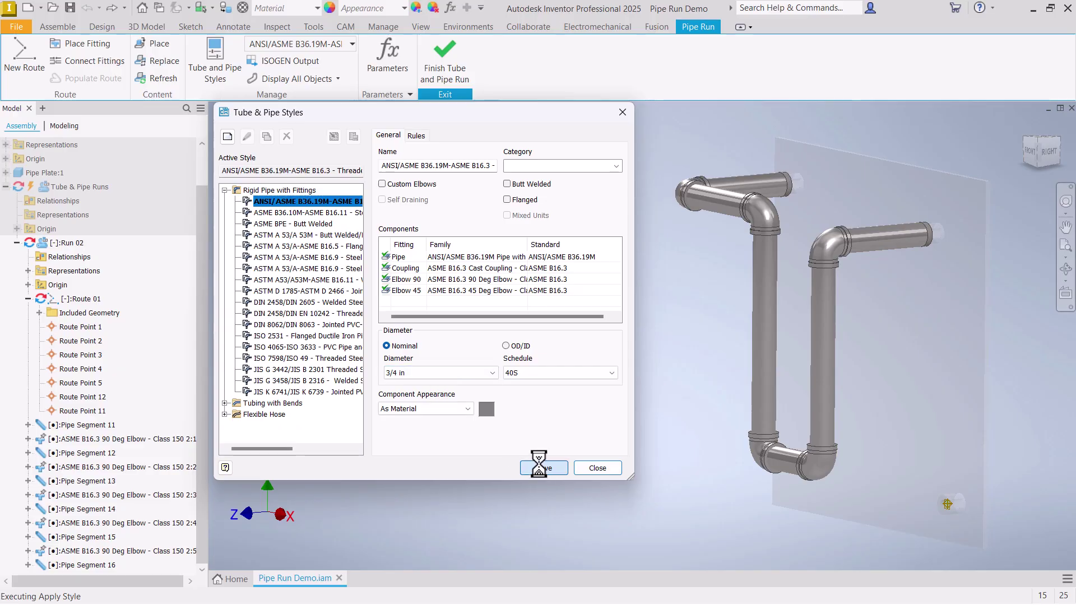
click(605, 470)
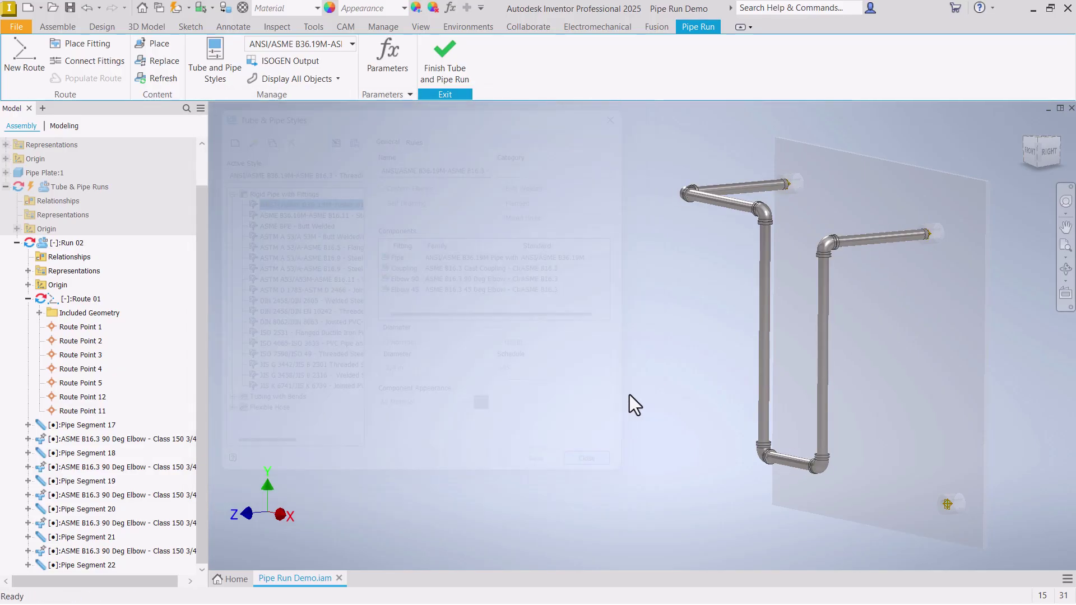
Open the Content Center replacement choices for the 90-degree elbow nearest the upper-right boss and bring the whole elbow library into view
key(F6)
scroll(640, 246, down, 5)
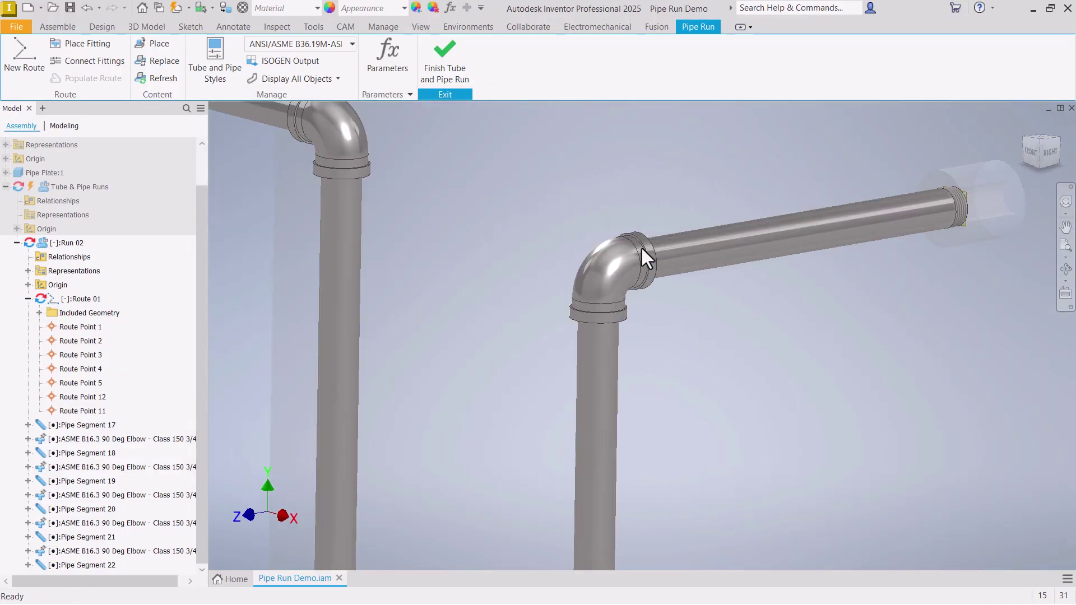
middle_drag(625, 281, 605, 216)
scroll(605, 216, up, 2)
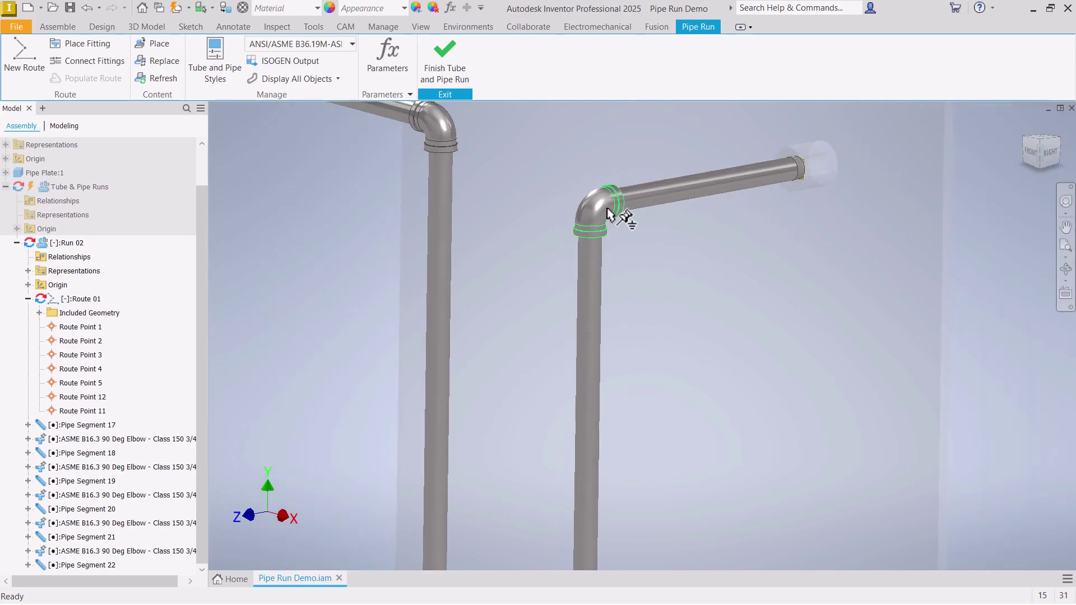
scroll(602, 210, down, 1)
click(598, 207)
right_click(596, 201)
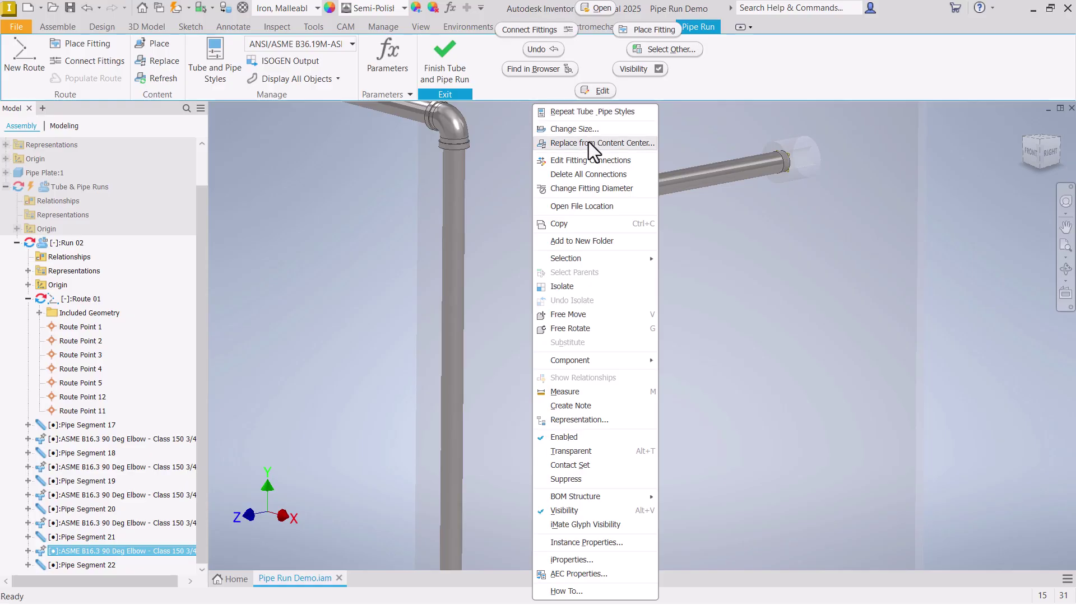
click(483, 178)
right_click(592, 206)
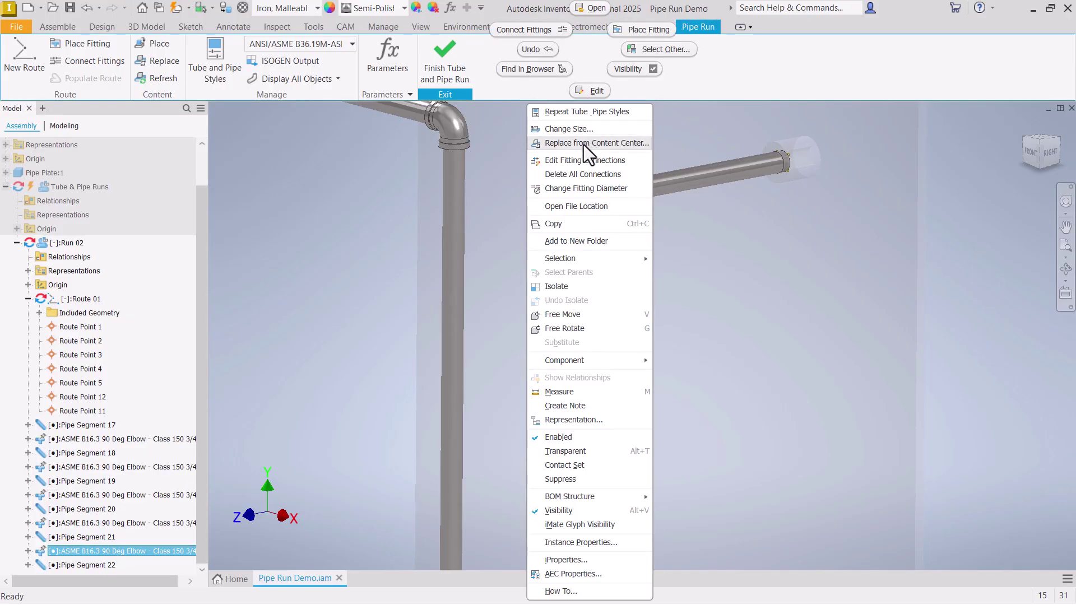
click(583, 145)
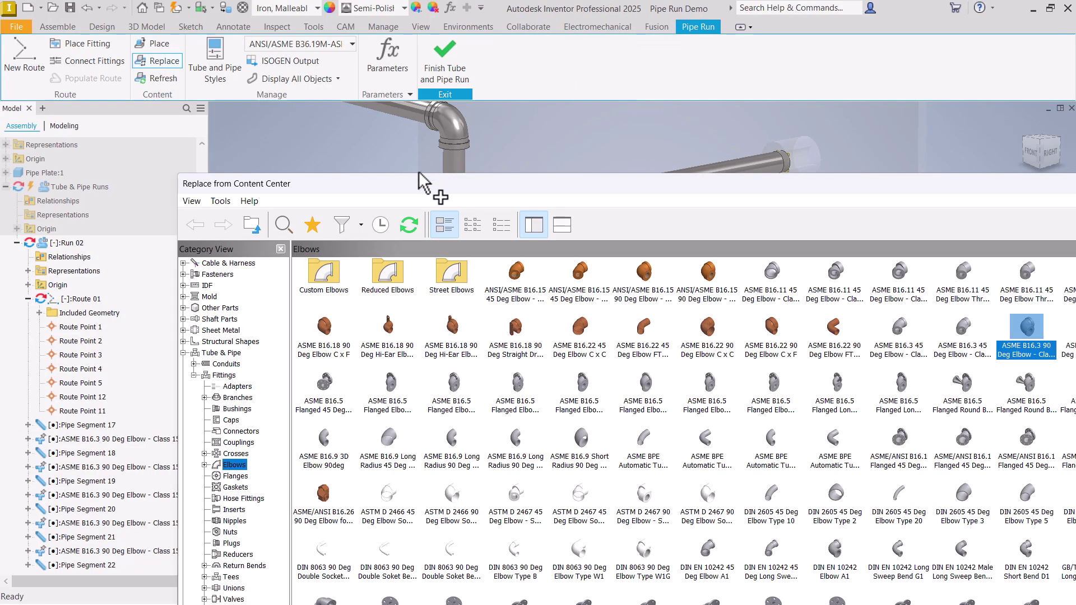
drag(423, 179, 346, 101)
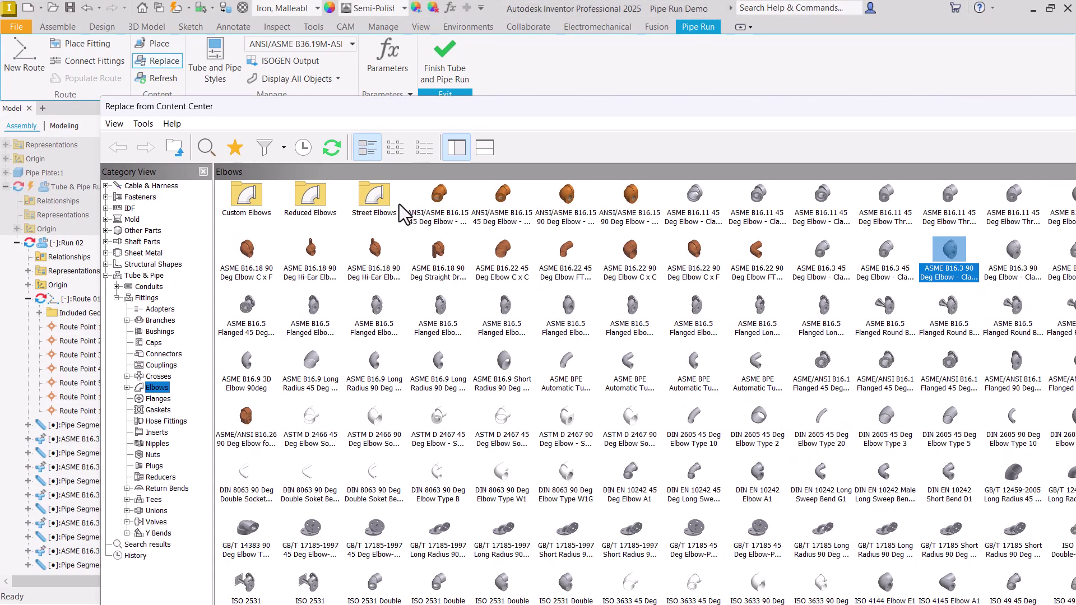
drag(538, 109, 444, 47)
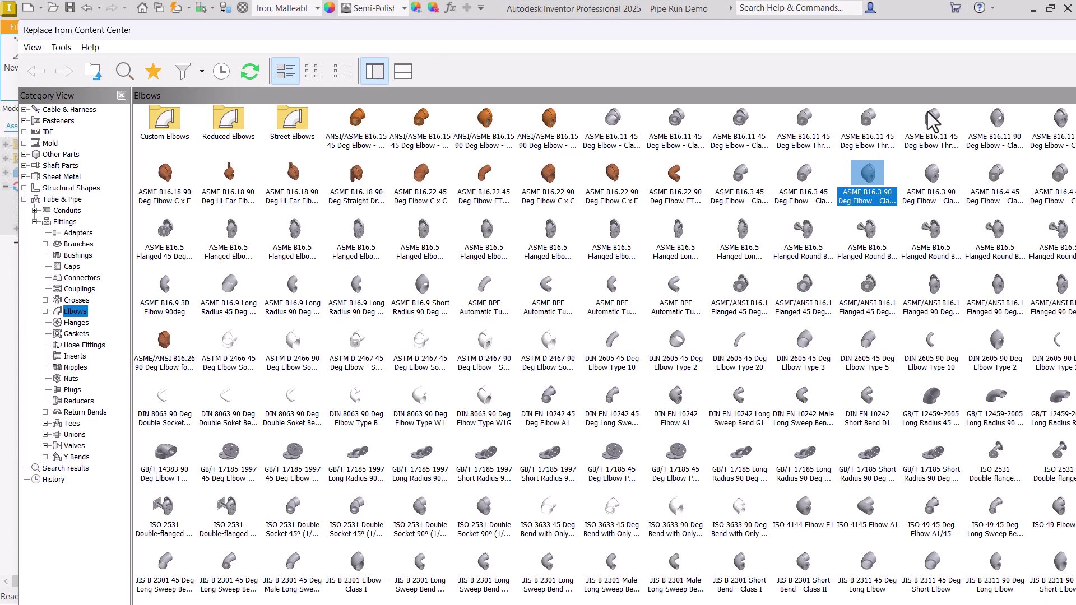
Replace the elbow nearest the upper-right boss with an ASME B16.3 90 Deg Elbow - Class 300 of nominal diameter 3/4
click(860, 210)
double_click(935, 198)
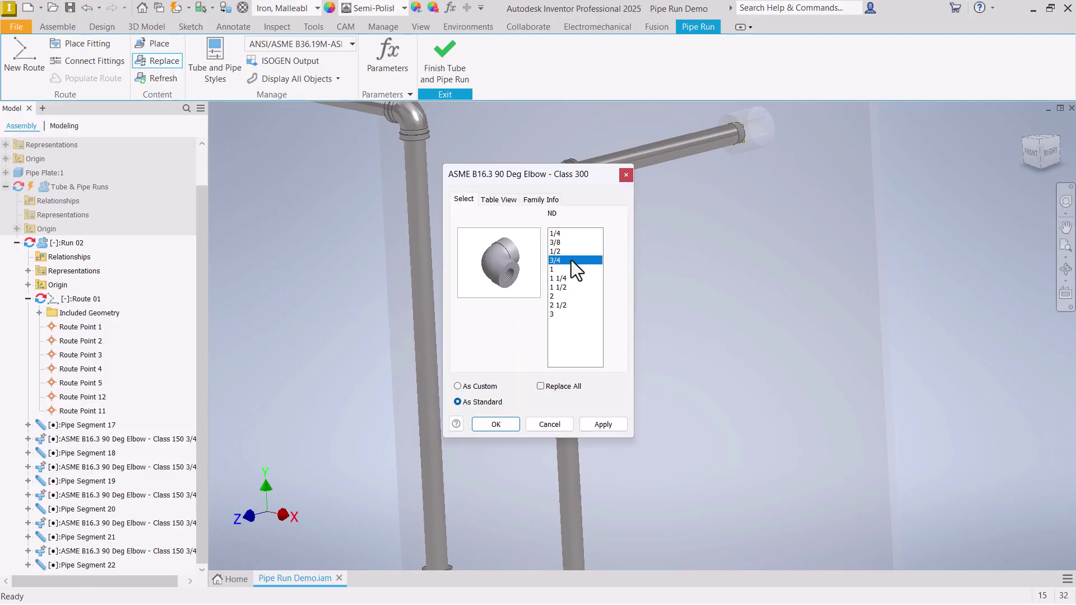
click(605, 431)
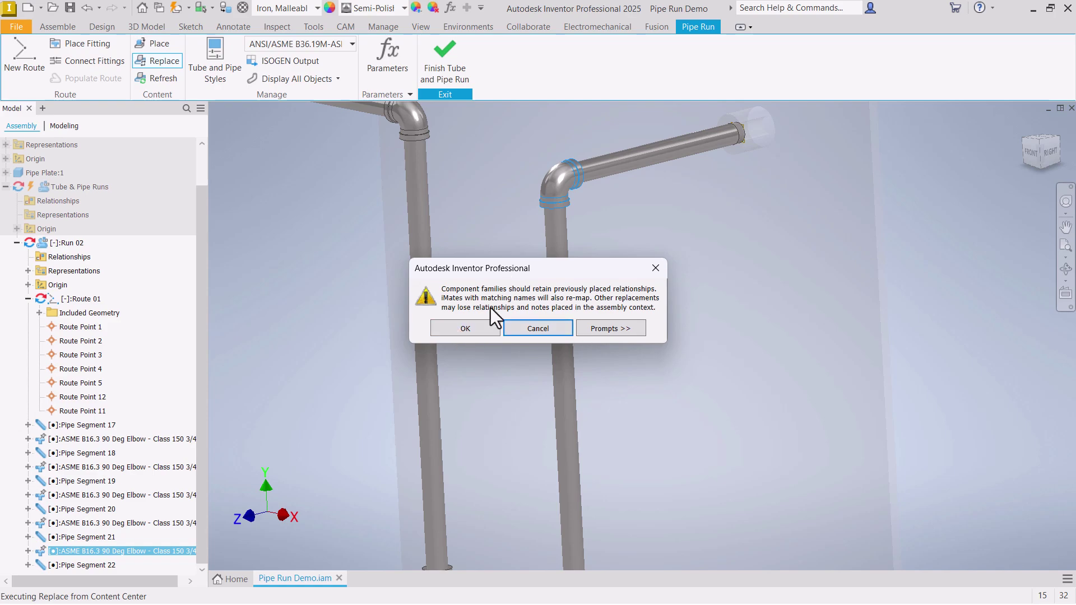
click(476, 326)
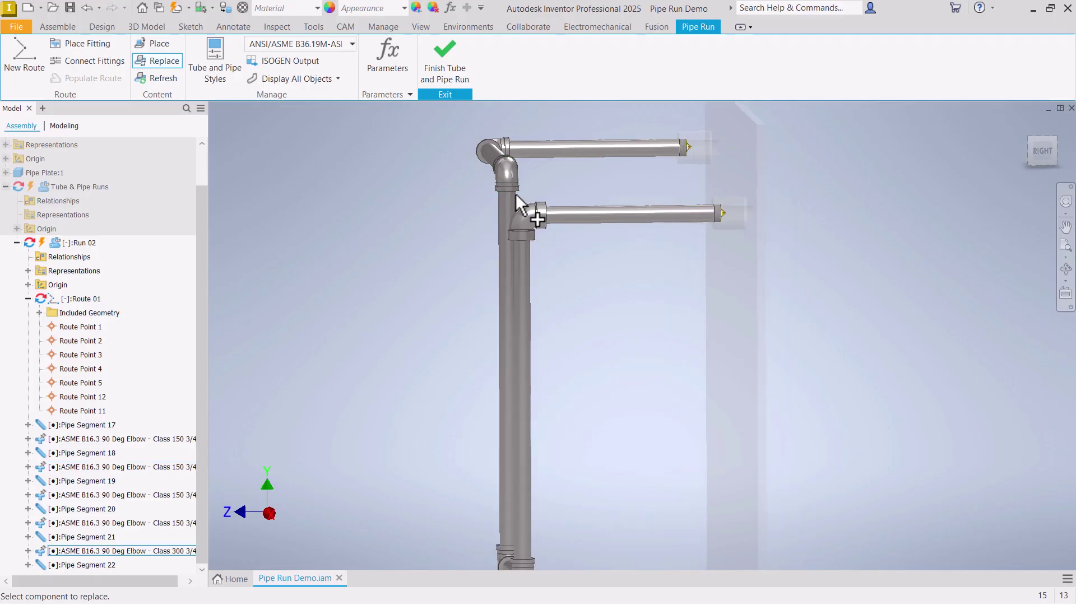
shift+middle_drag(511, 169, 548, 173)
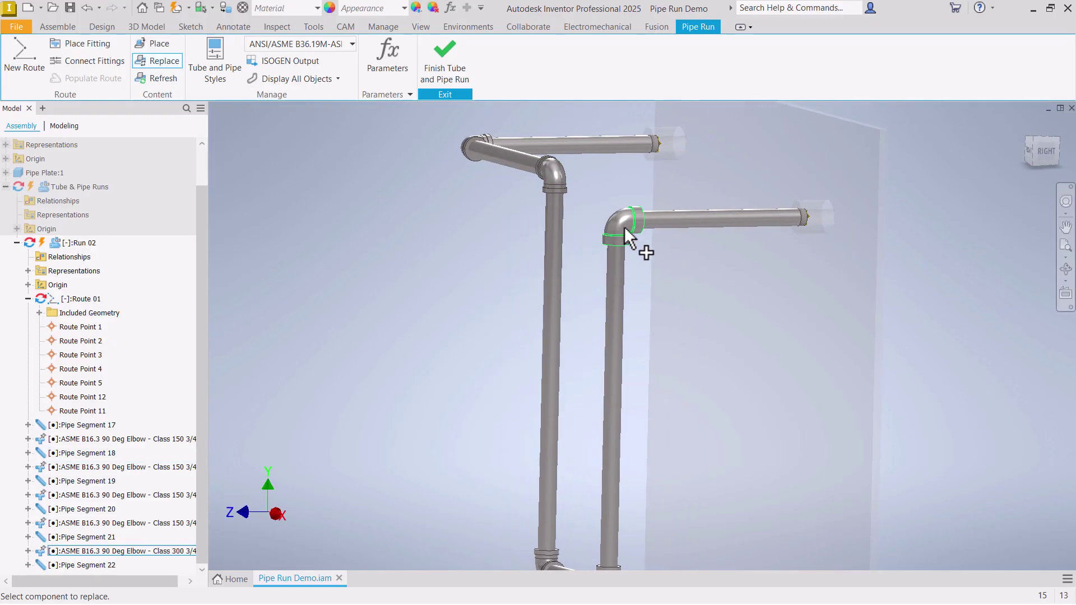
Browse the ASME B16.5 flanged elbow families as alternatives for the same elbow and leave the library without choosing one
click(623, 226)
click(612, 247)
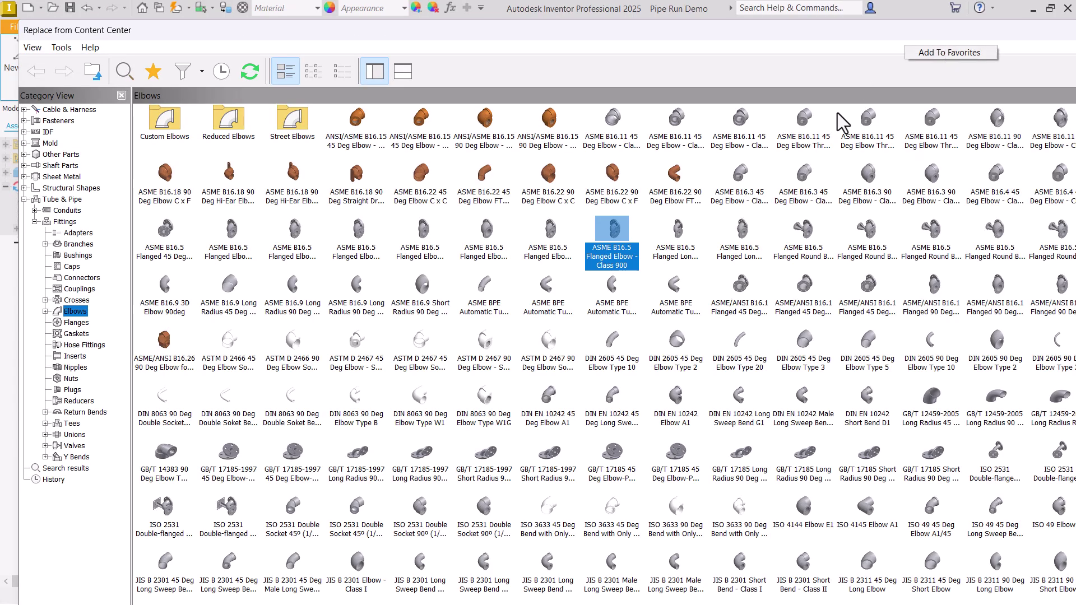
click(550, 232)
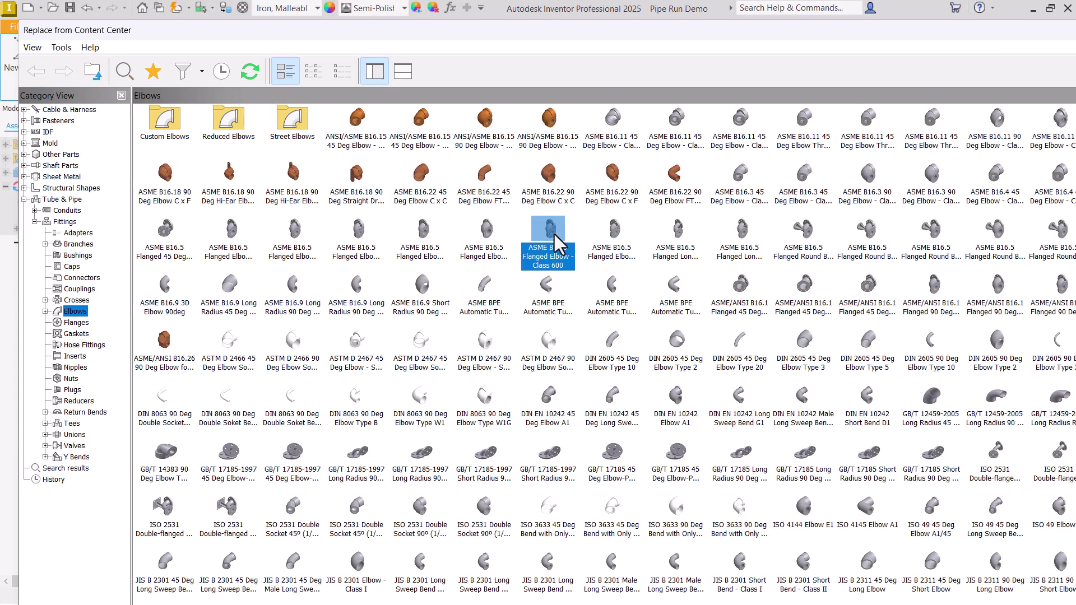
click(675, 241)
click(738, 239)
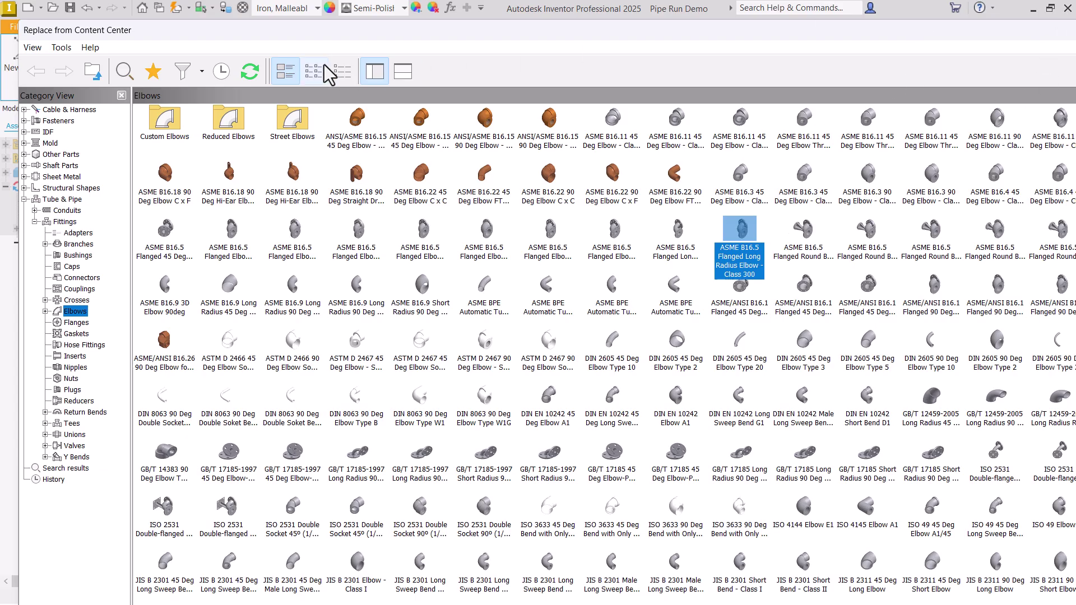
drag(357, 33, 488, 32)
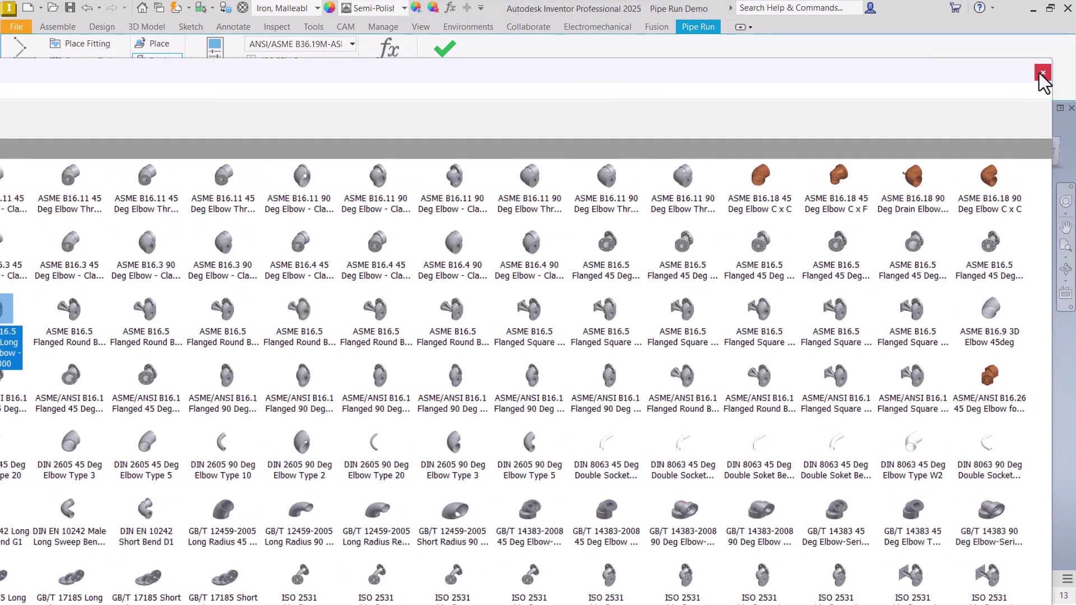
click(1047, 72)
Undo the replacement of the elbow nearest the upper-right boss
key(ctrl+z)
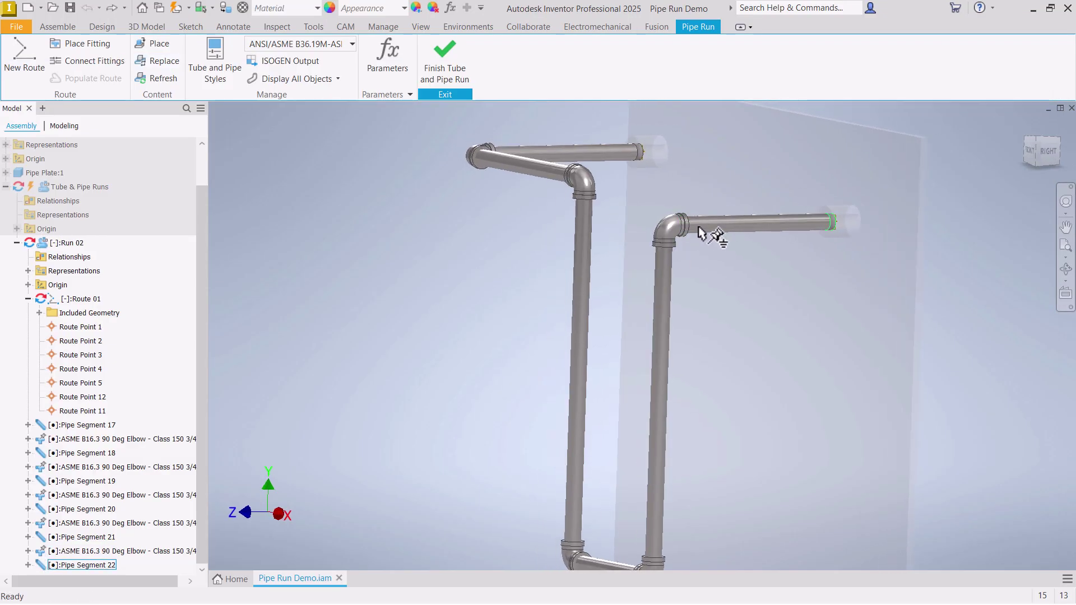
key(ctrl+z)
right_click(438, 290)
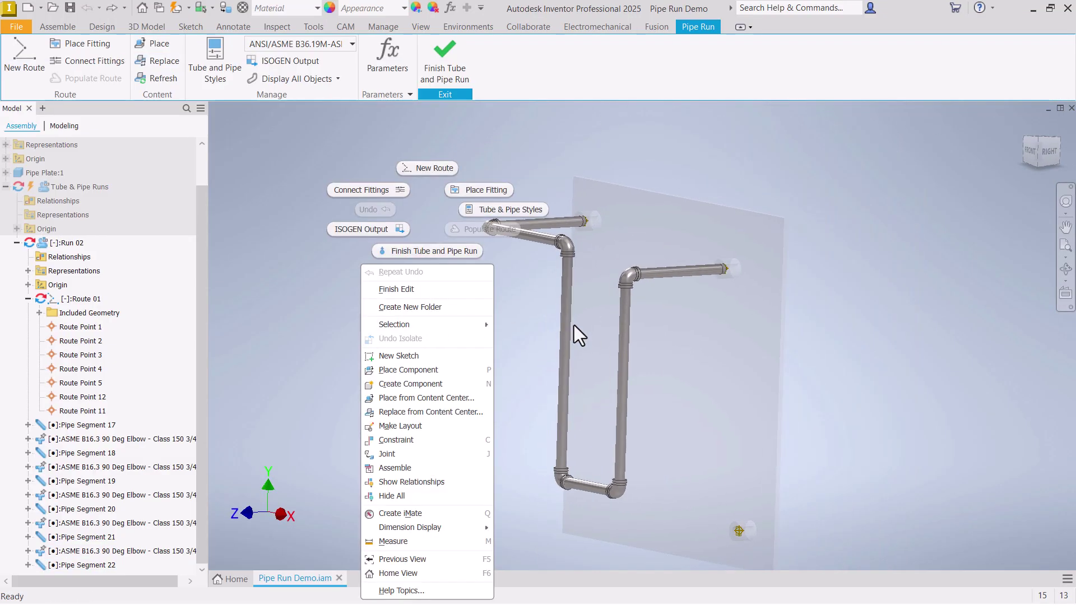
click(539, 327)
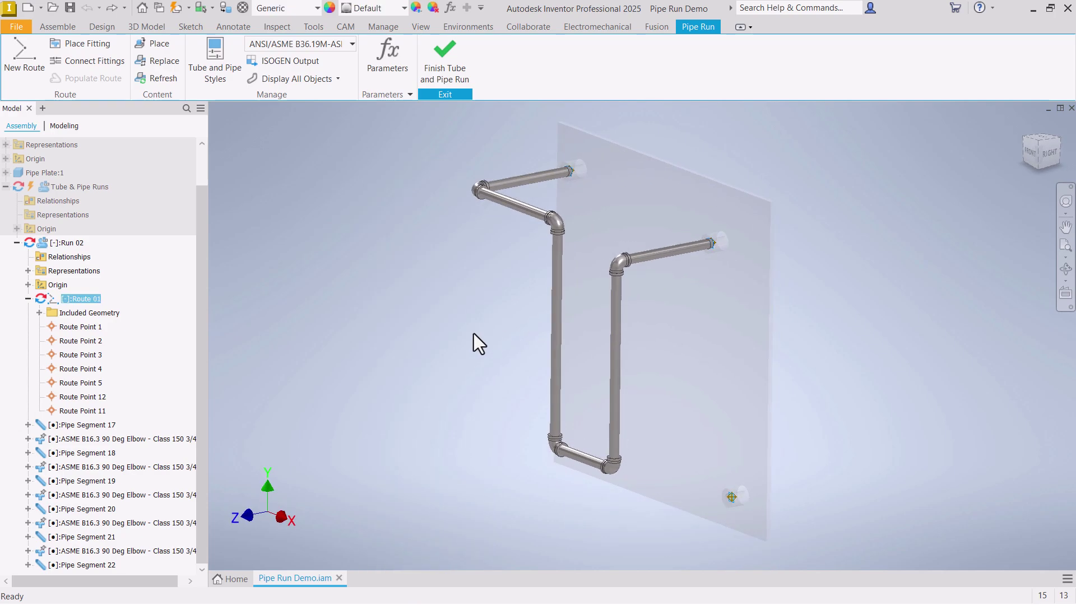
scroll(717, 275, up, 3)
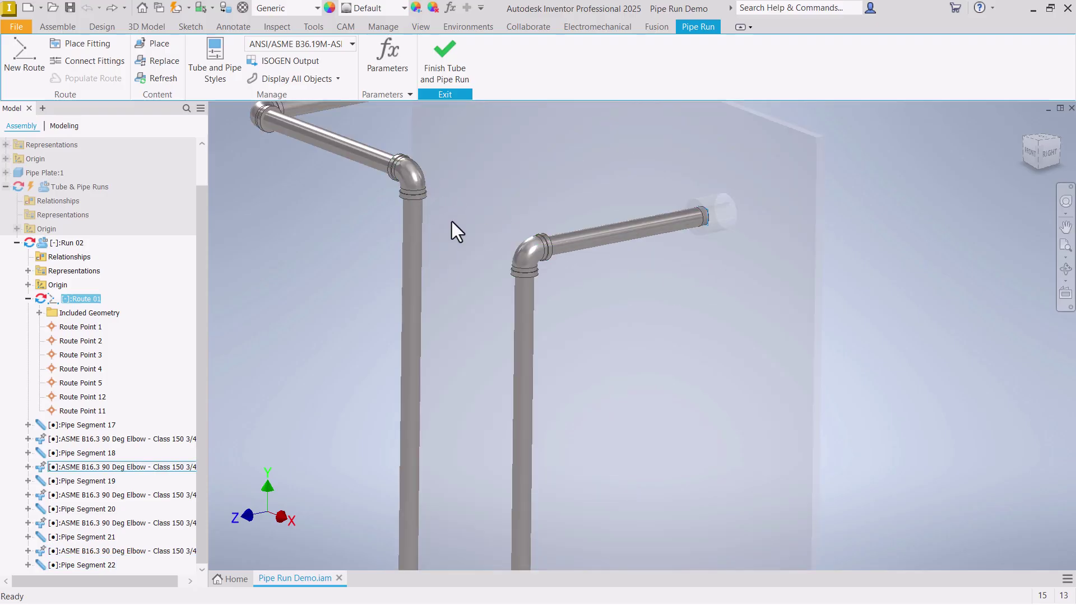
scroll(465, 227, down, 3)
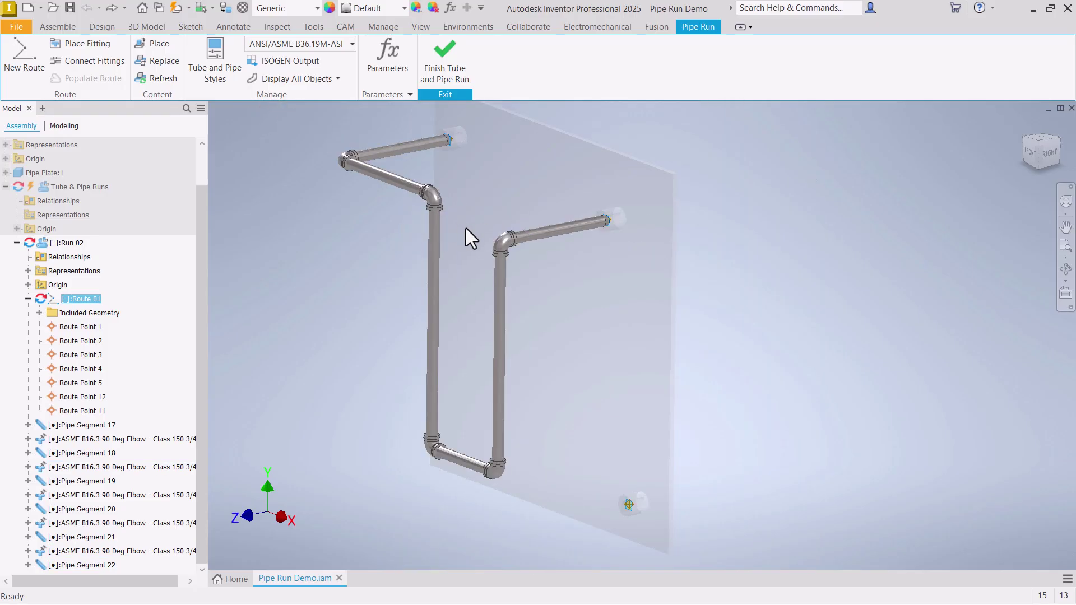